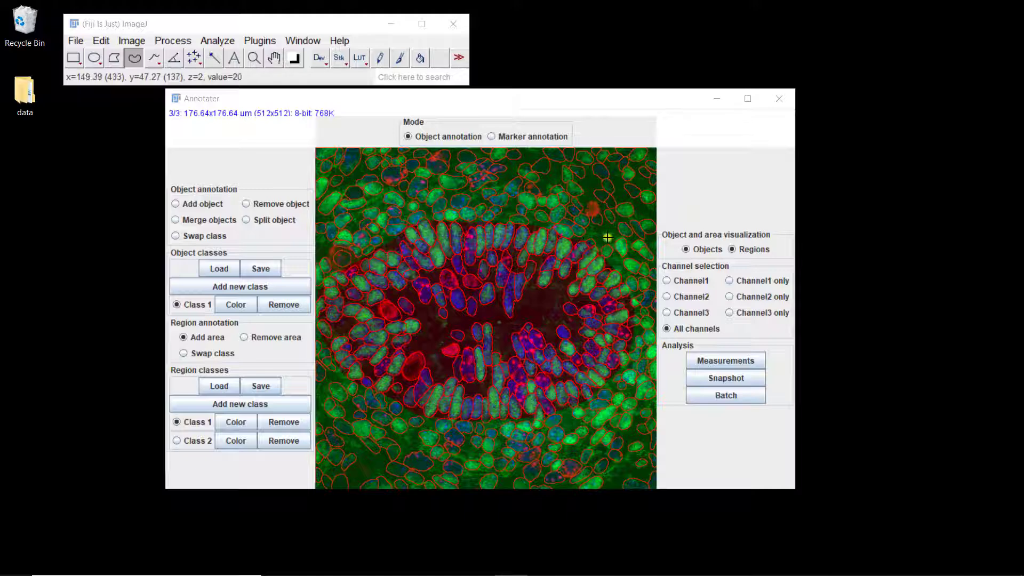
# - Show only channel 3 and toggle the object and region overlays, leaving both displayed
pyautogui.click(742, 249)
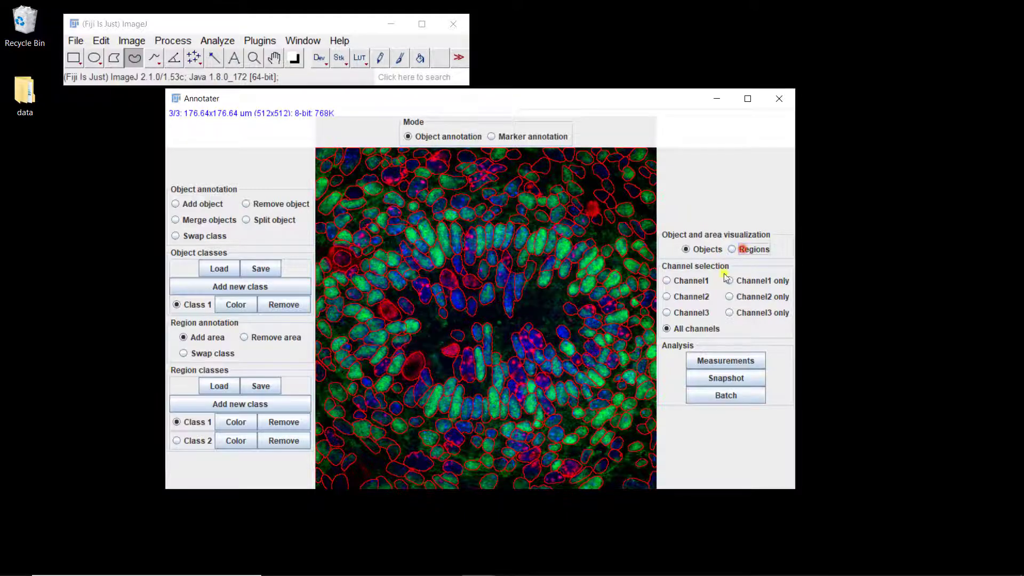
pyautogui.click(744, 313)
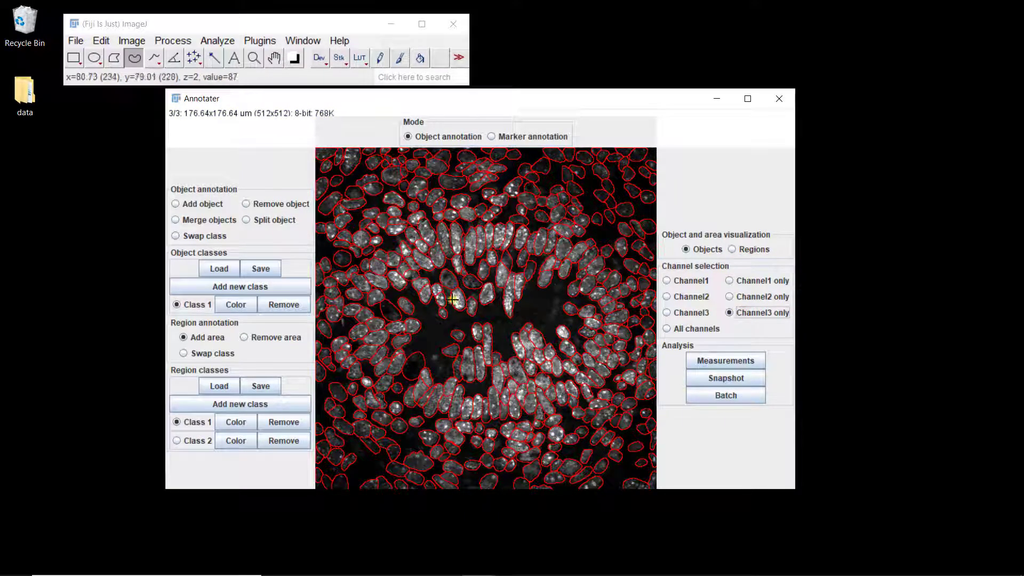
pyautogui.click(757, 249)
pyautogui.click(708, 249)
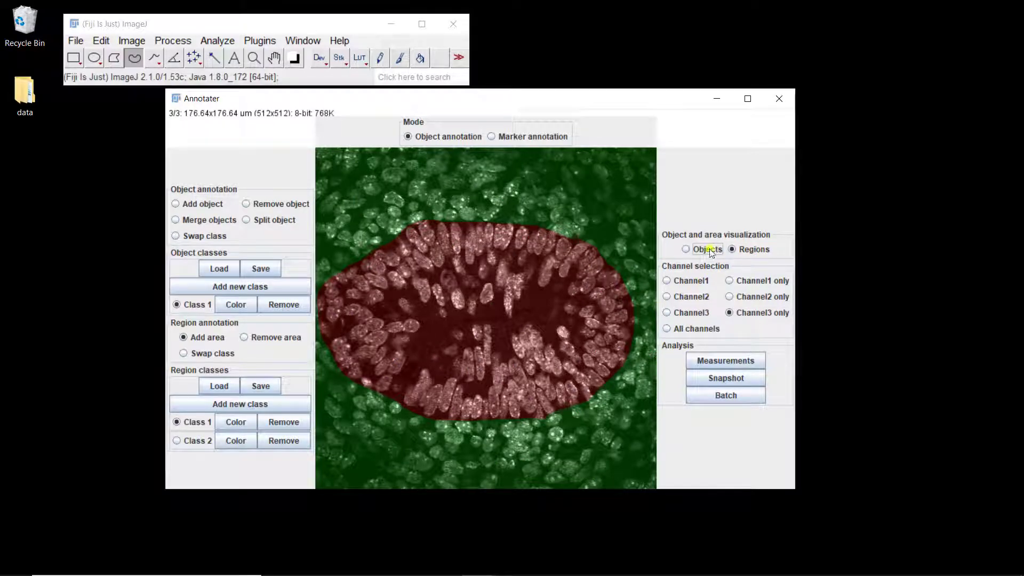
pyautogui.click(694, 250)
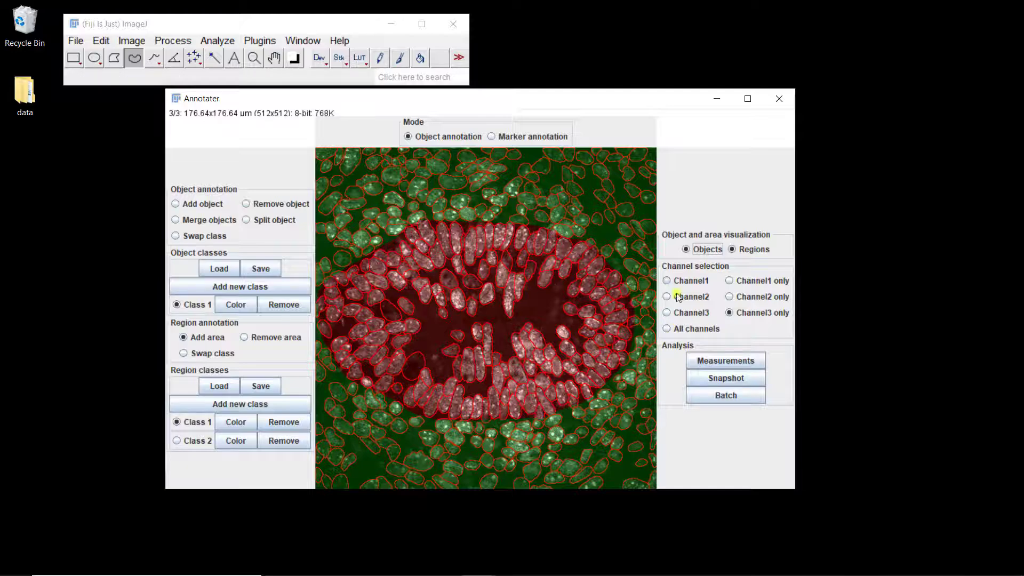
# - Run the object measurements, examine the results table, and close it without saving
pyautogui.click(719, 362)
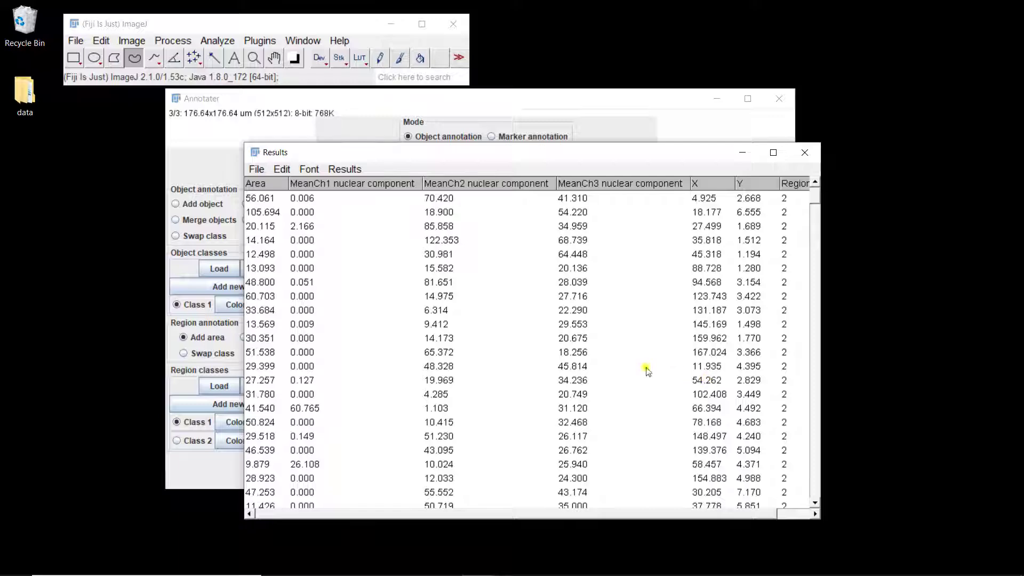
pyautogui.moveTo(516, 156); pyautogui.dragTo(446, 132)
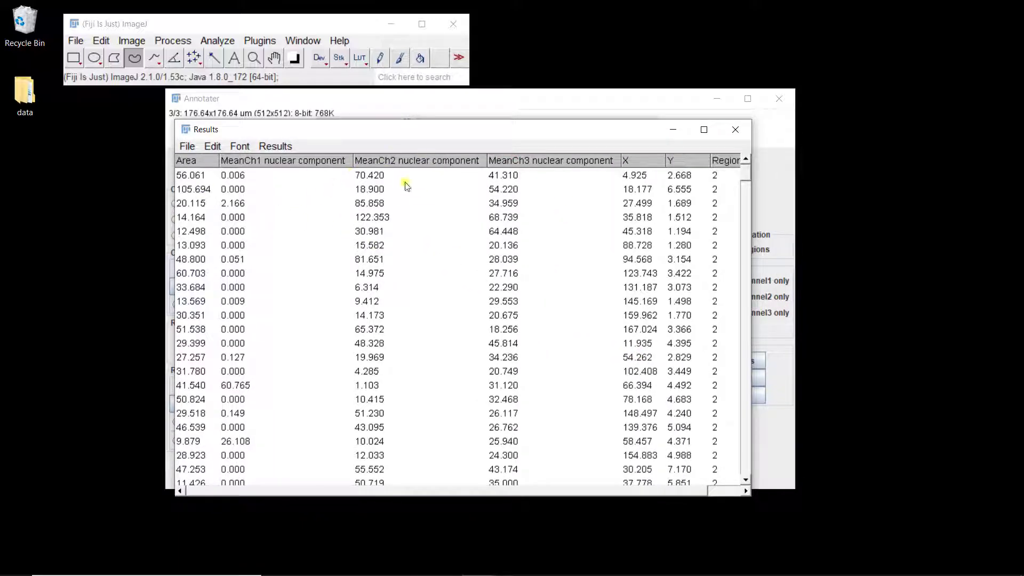
pyautogui.click(736, 132)
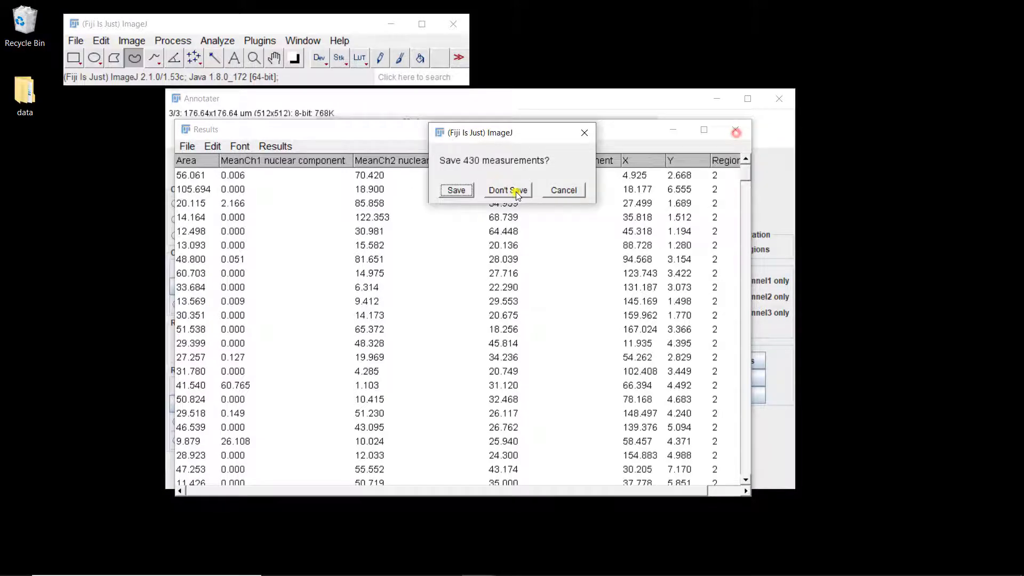
pyautogui.click(513, 191)
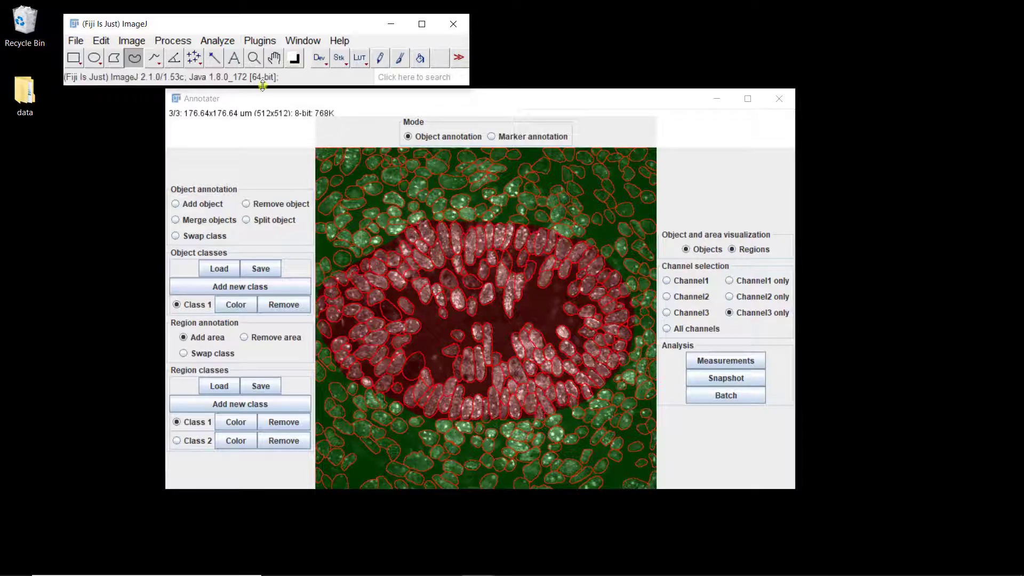
# - Turn off Display label in the measurement settings and accept them
pyautogui.click(218, 41)
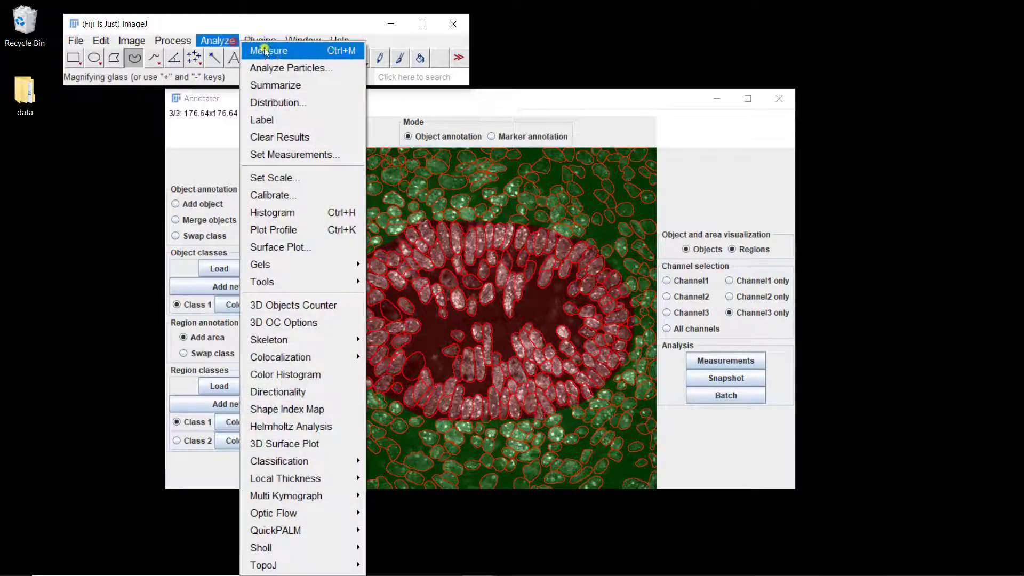
pyautogui.click(299, 157)
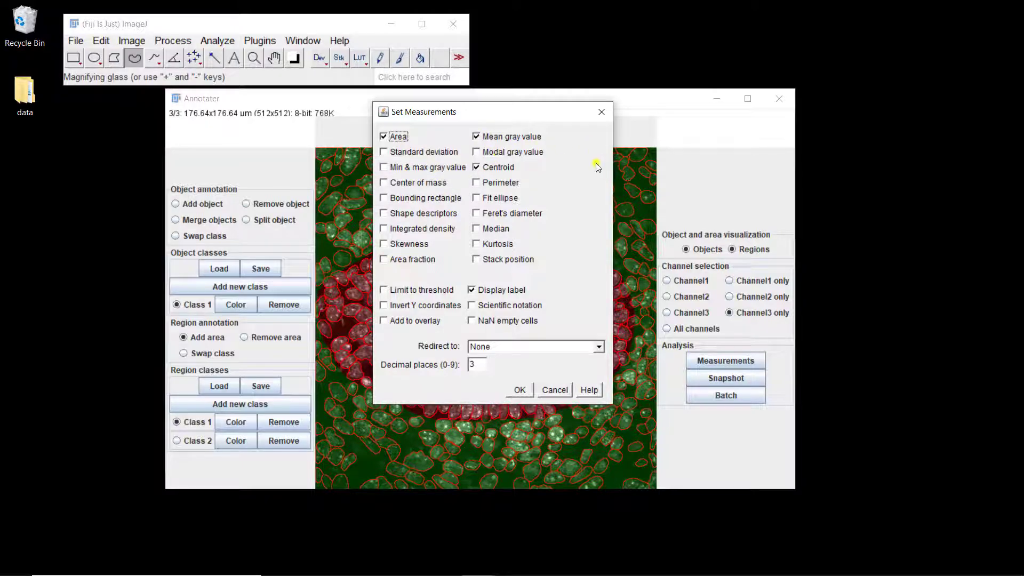
pyautogui.click(488, 291)
pyautogui.click(517, 390)
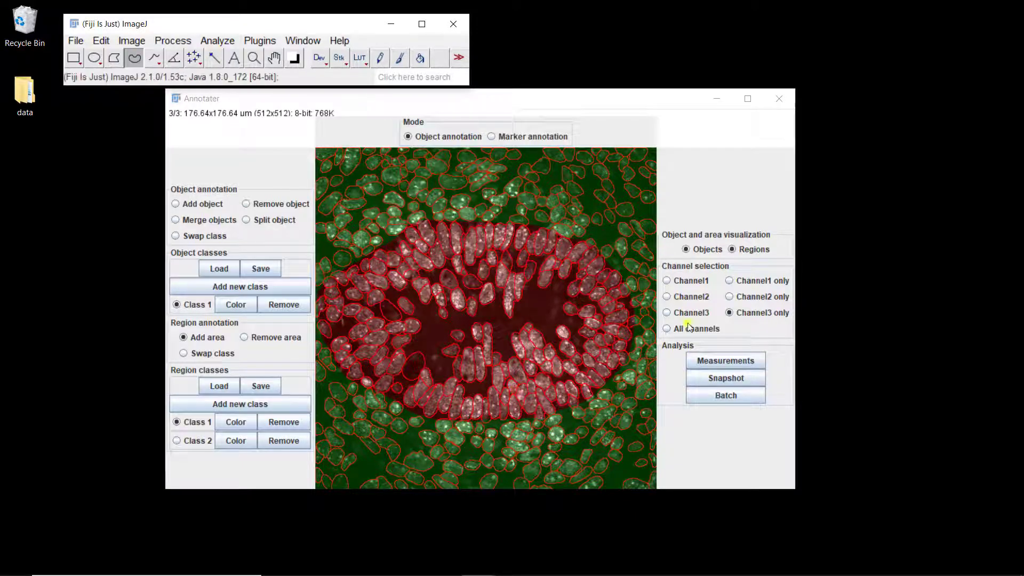
# - Run the measurements again, examine the intensity, position and region class of the nuclei in the results, and discard the table
pyautogui.click(715, 360)
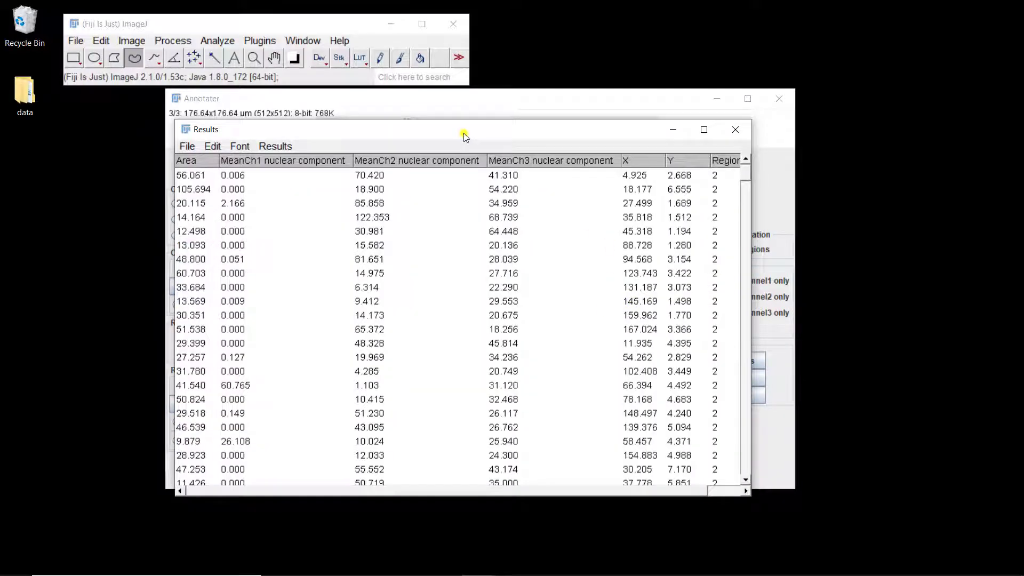
pyautogui.moveTo(464, 132); pyautogui.dragTo(432, 94)
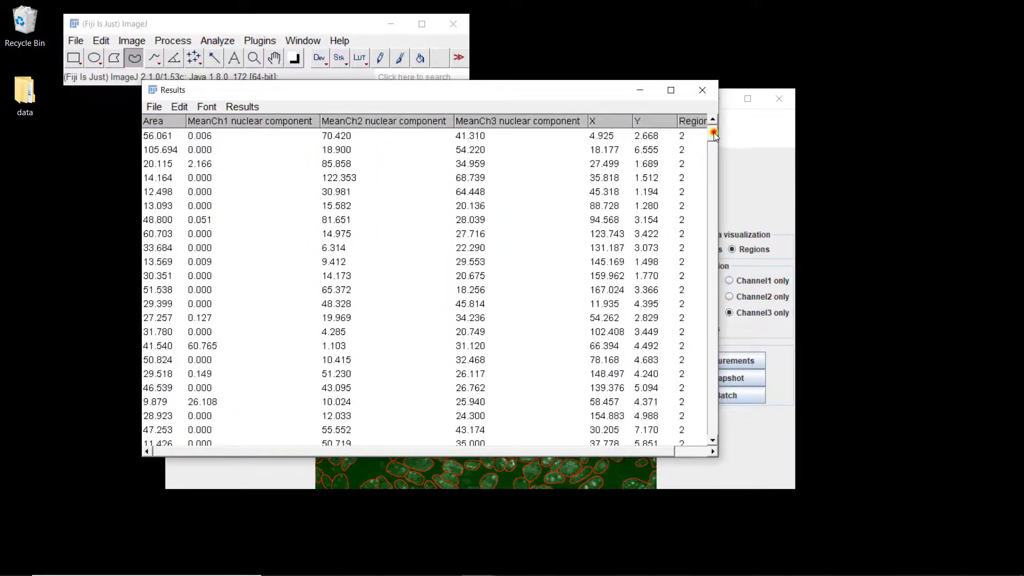
pyautogui.moveTo(713, 132); pyautogui.dragTo(715, 92)
pyautogui.click(717, 168)
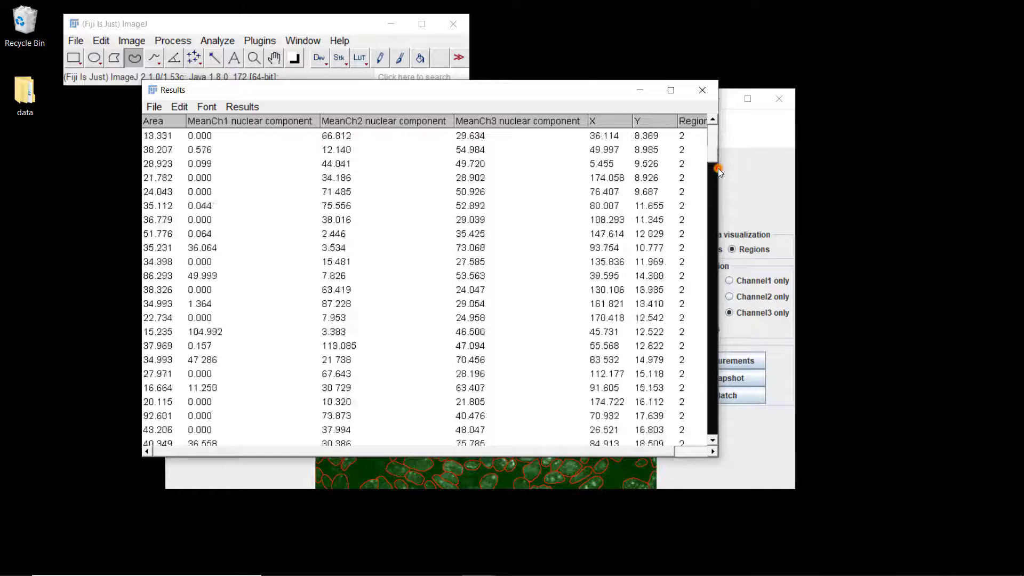
pyautogui.scroll(8, 713, 161)
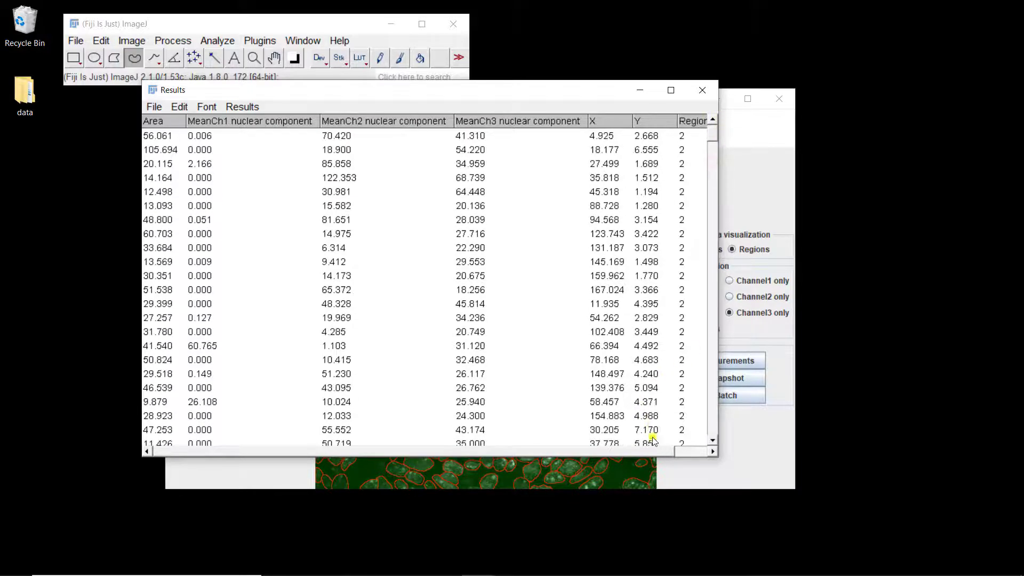
pyautogui.moveTo(645, 452); pyautogui.dragTo(726, 441)
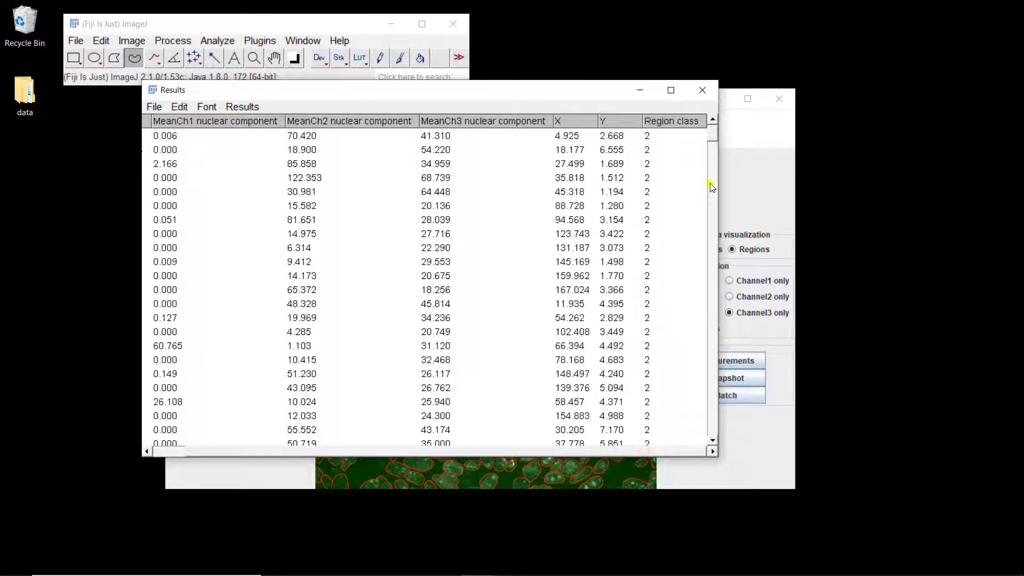
pyautogui.moveTo(712, 130); pyautogui.dragTo(700, 323)
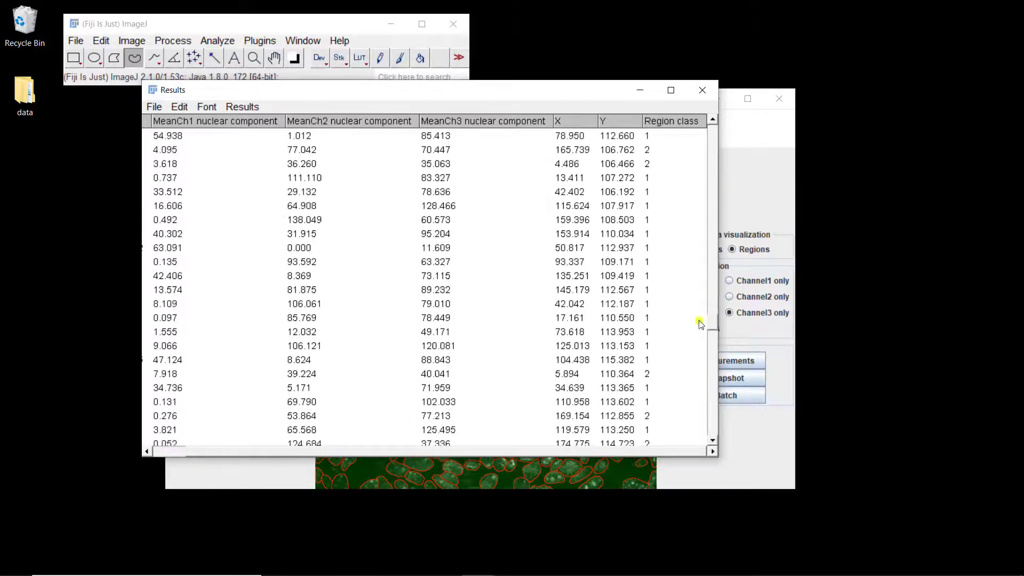
pyautogui.click(702, 91)
pyautogui.click(505, 191)
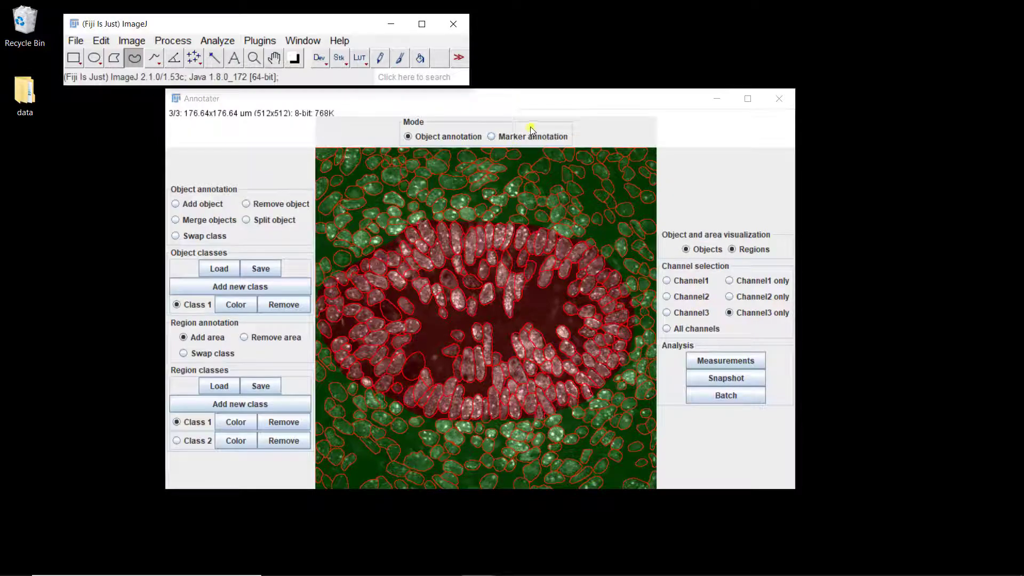
# - Switch to marker annotation mode, show only channel 1, and hide the region overlay
pyautogui.click(752, 286)
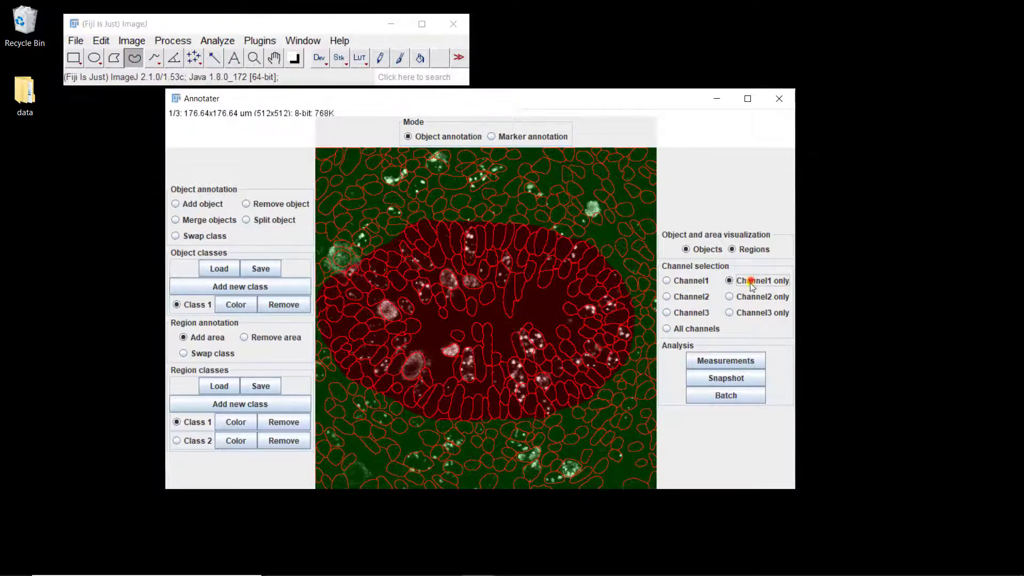
pyautogui.click(515, 136)
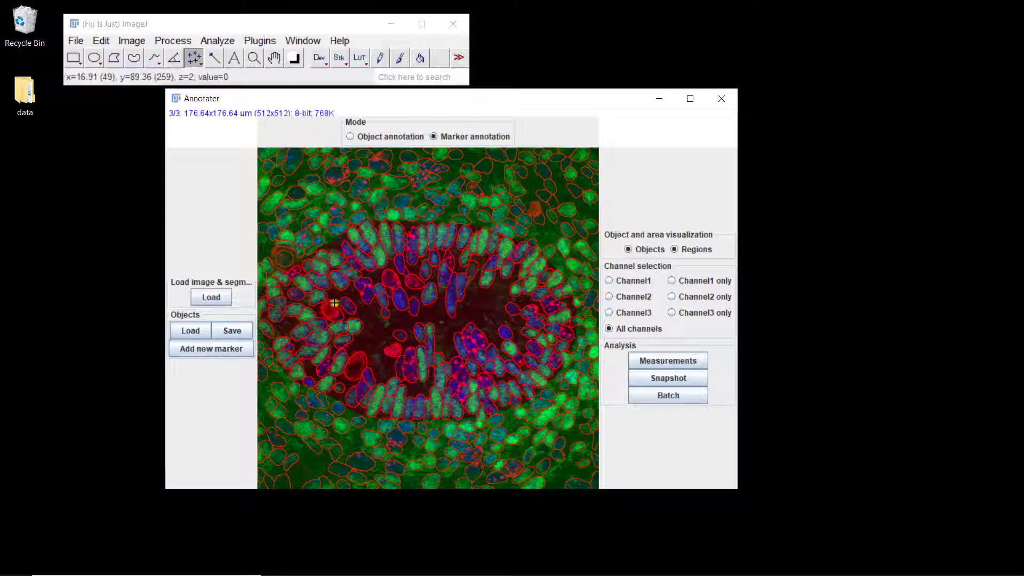
pyautogui.click(693, 281)
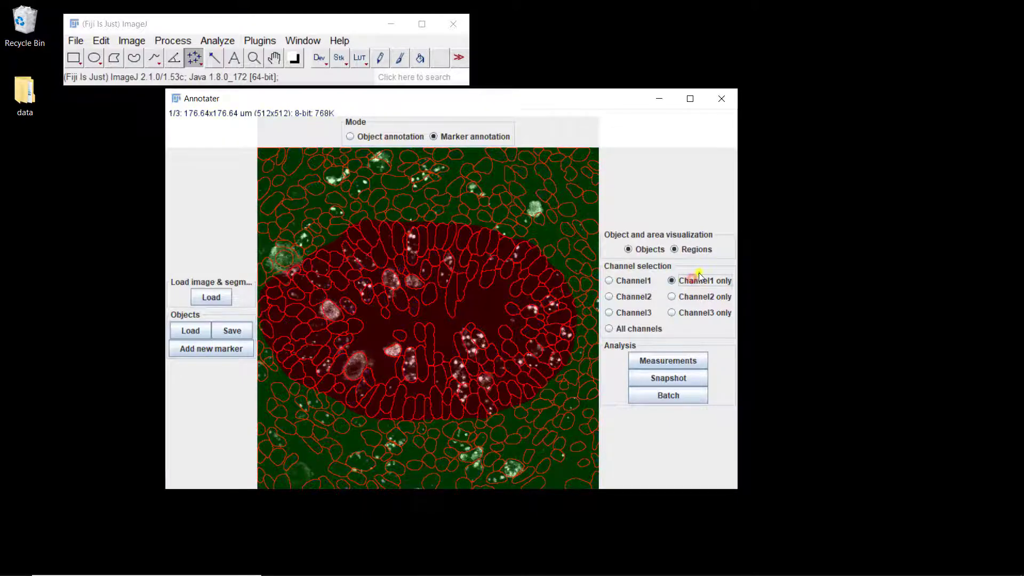
pyautogui.click(685, 250)
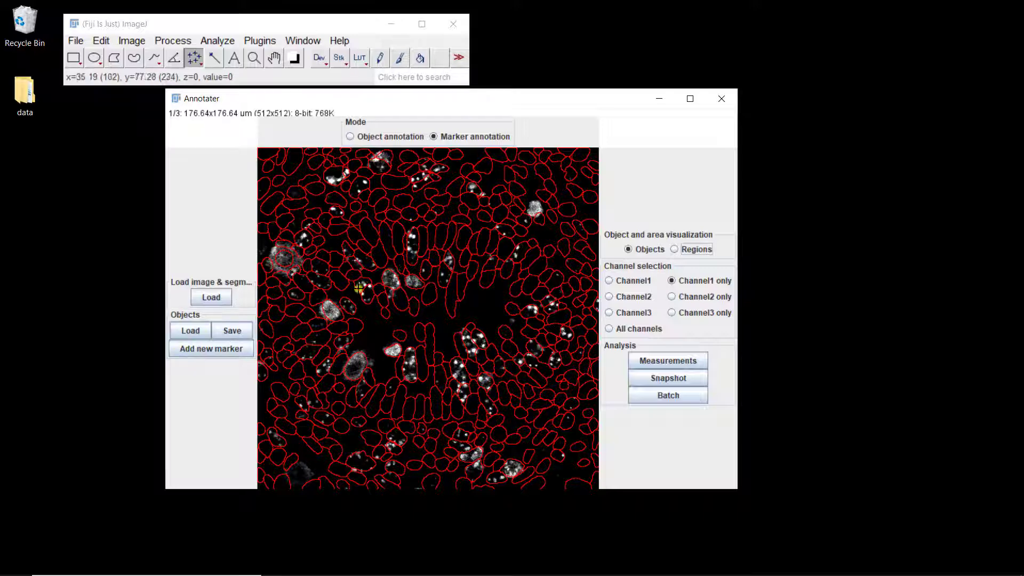
# - Add a nuclear marker identified by machine learning and associate it with Channel 1
pyautogui.click(215, 349)
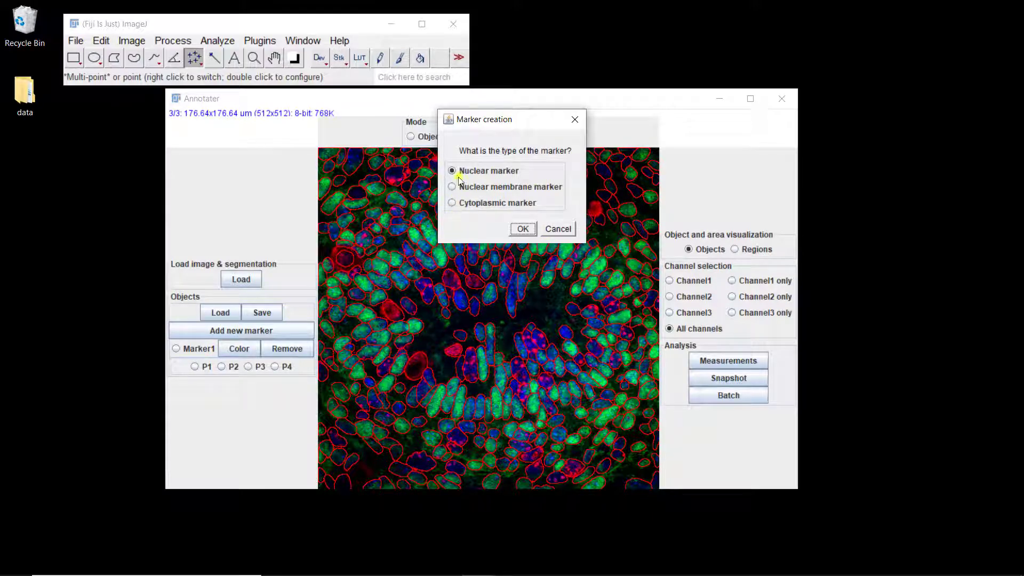
pyautogui.click(522, 229)
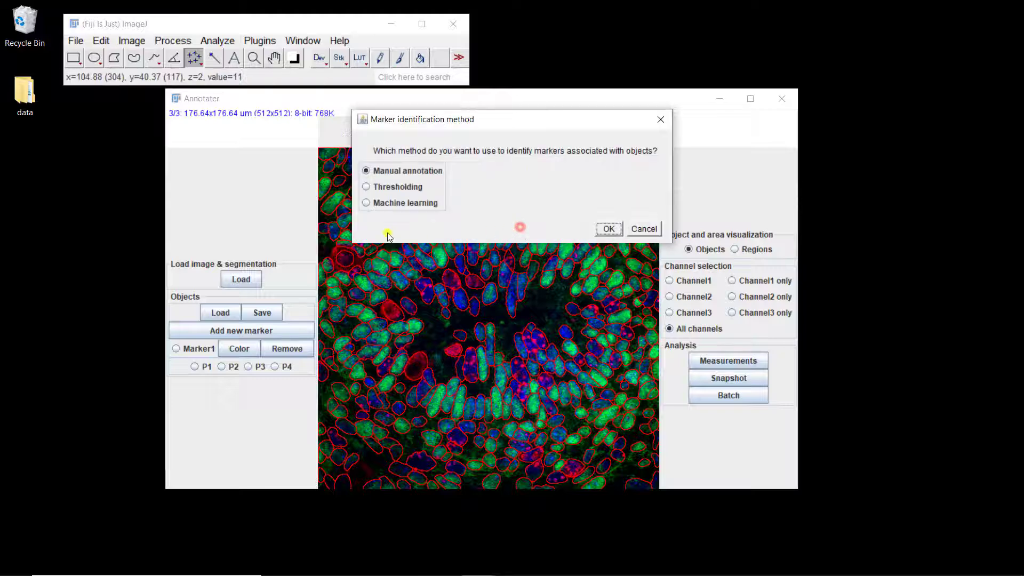
pyautogui.click(388, 207)
pyautogui.click(607, 228)
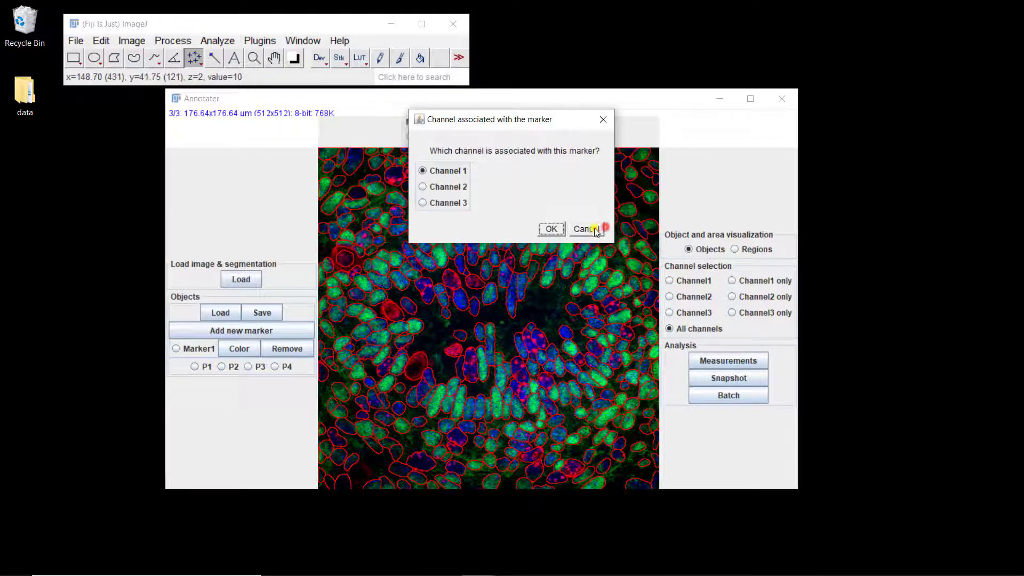
pyautogui.click(551, 231)
# - Show only channel 1 and annotate three large, brightly stained nuclei as marker-positive (M+) training examples
pyautogui.click(757, 282)
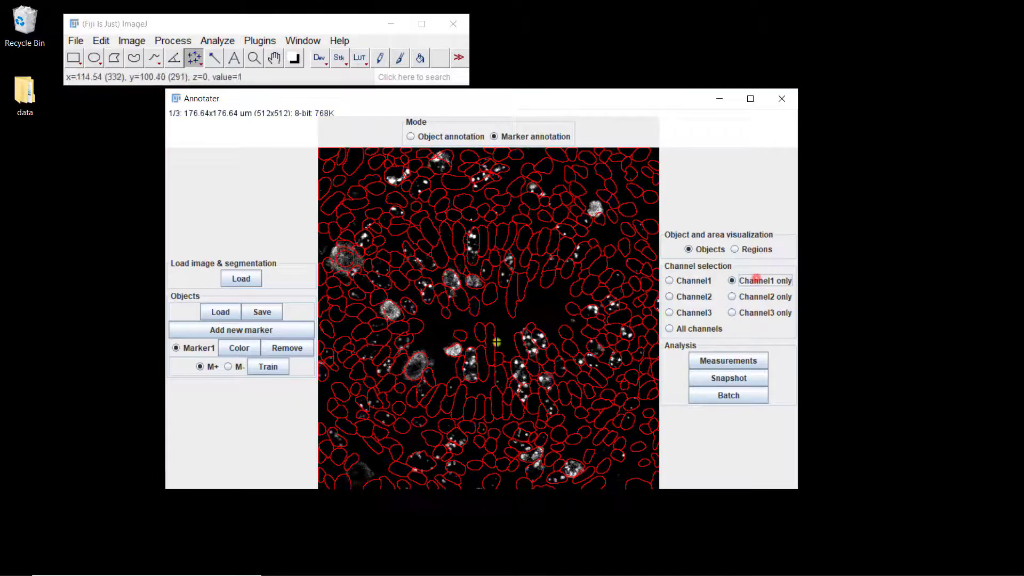
pyautogui.click(394, 312)
pyautogui.click(415, 368)
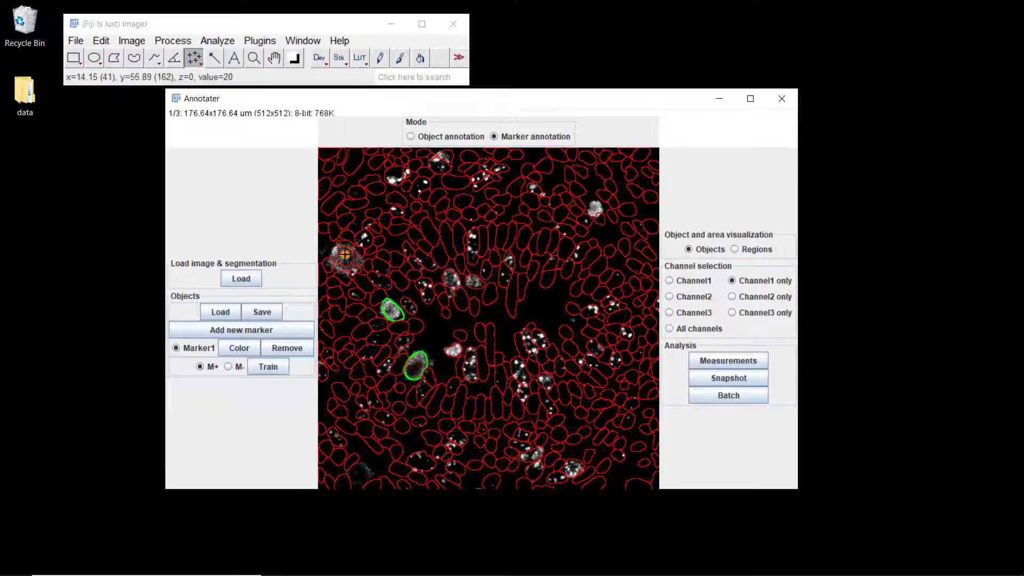
pyautogui.click(344, 255)
# - Annotate four unstained or speckled nuclei as marker-negative (M-) examples and train the classifier
pyautogui.click(229, 366)
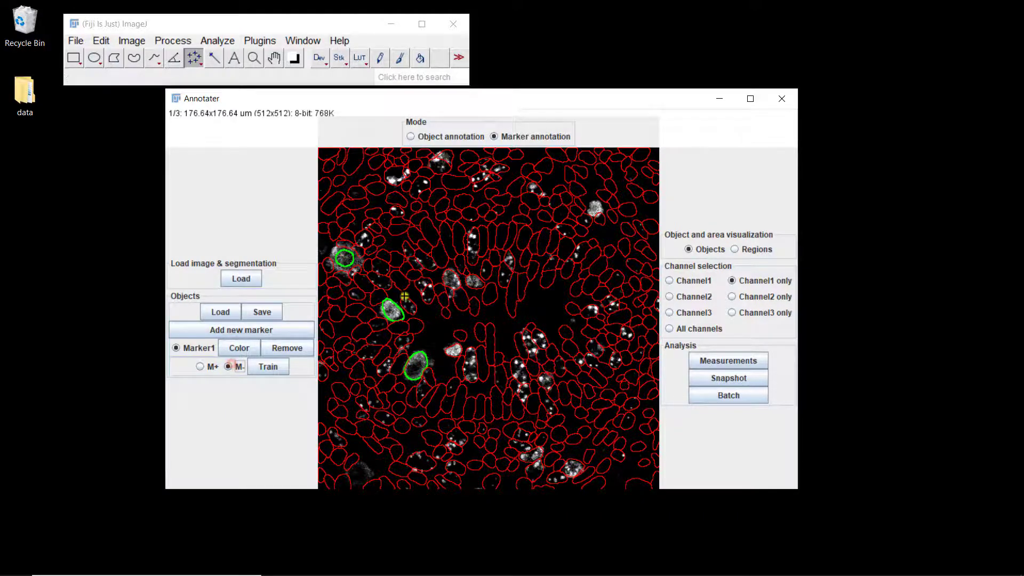
pyautogui.click(400, 278)
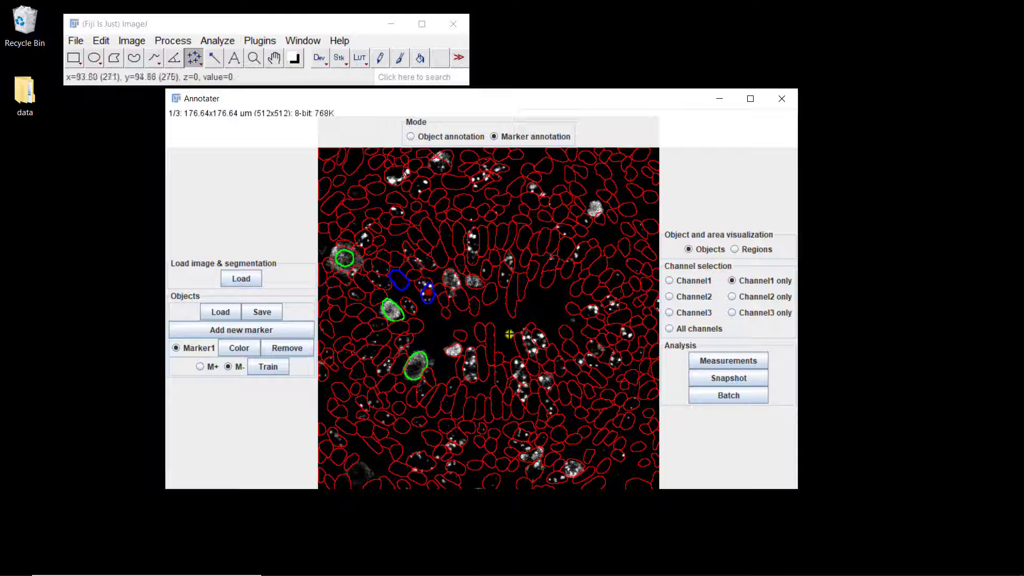
pyautogui.click(473, 363)
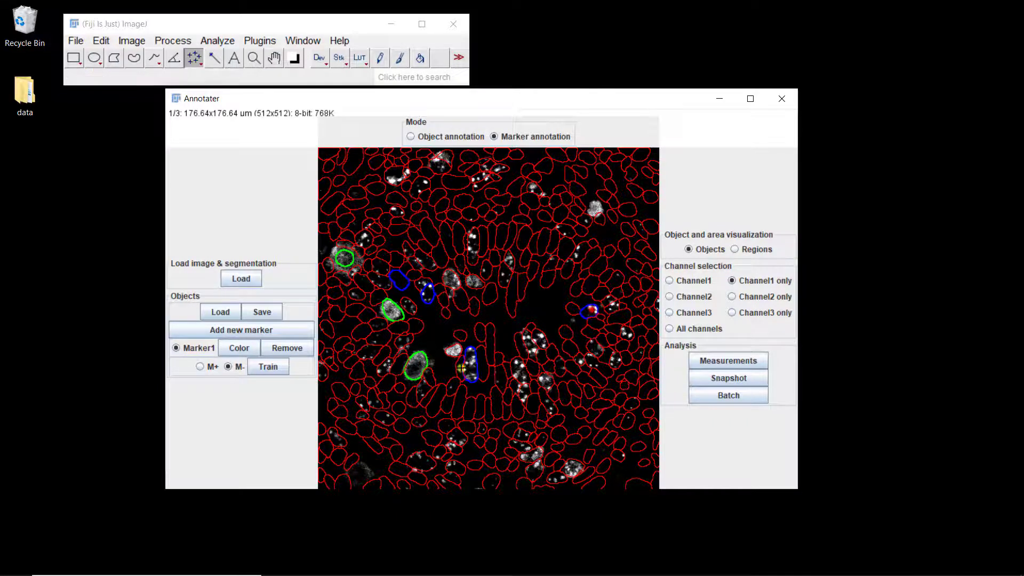
pyautogui.click(268, 367)
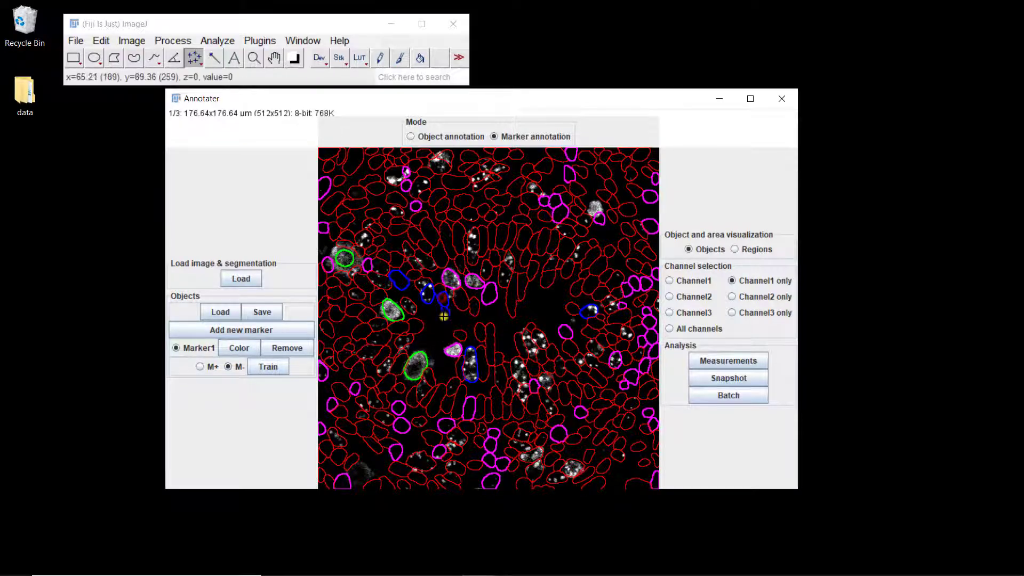
# - Refine the classifier by adding wrongly predicted nuclei as M- and one missed bright nucleus as M+, retraining after each correction
pyautogui.click(450, 280)
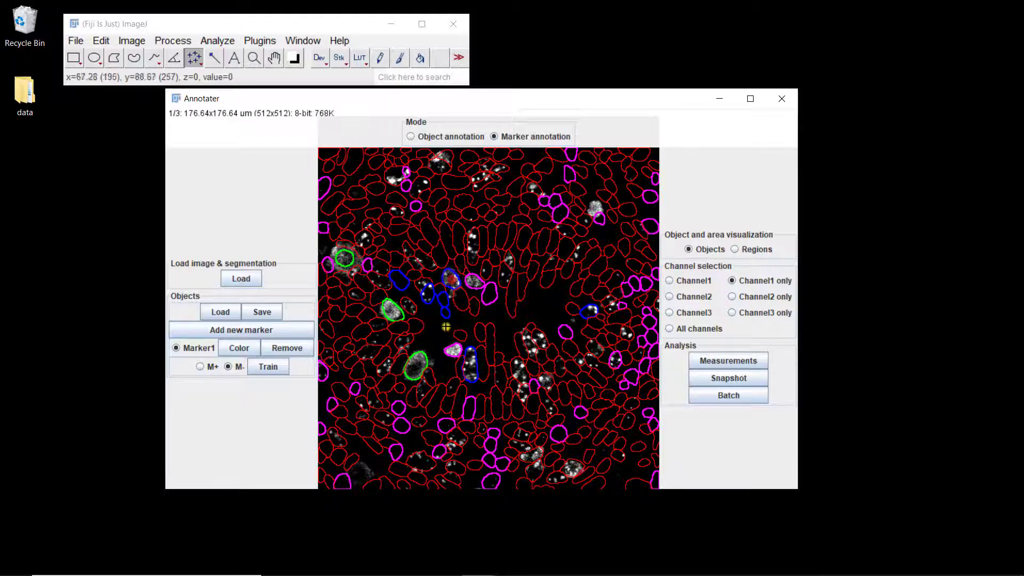
pyautogui.click(265, 366)
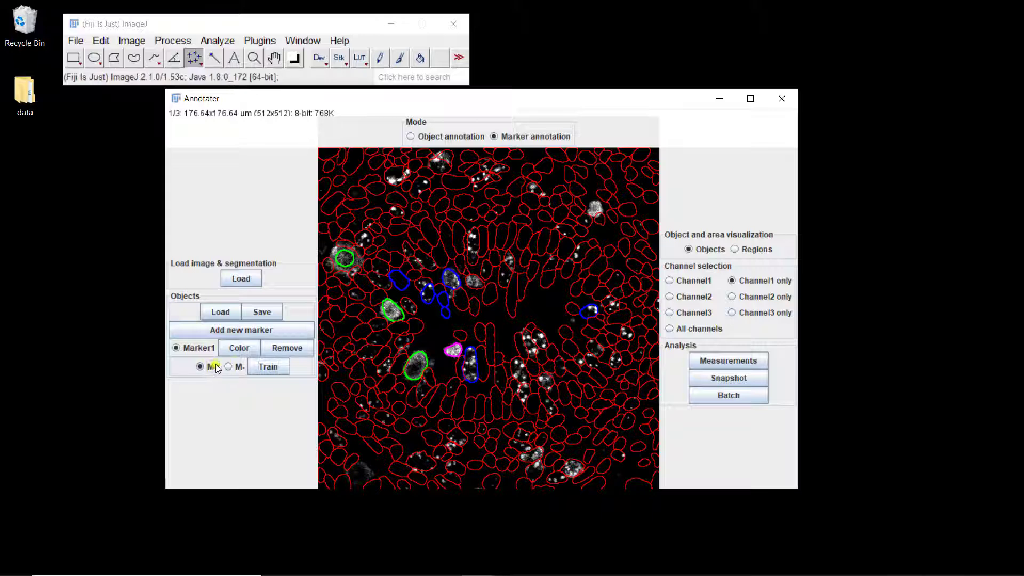
pyautogui.click(474, 281)
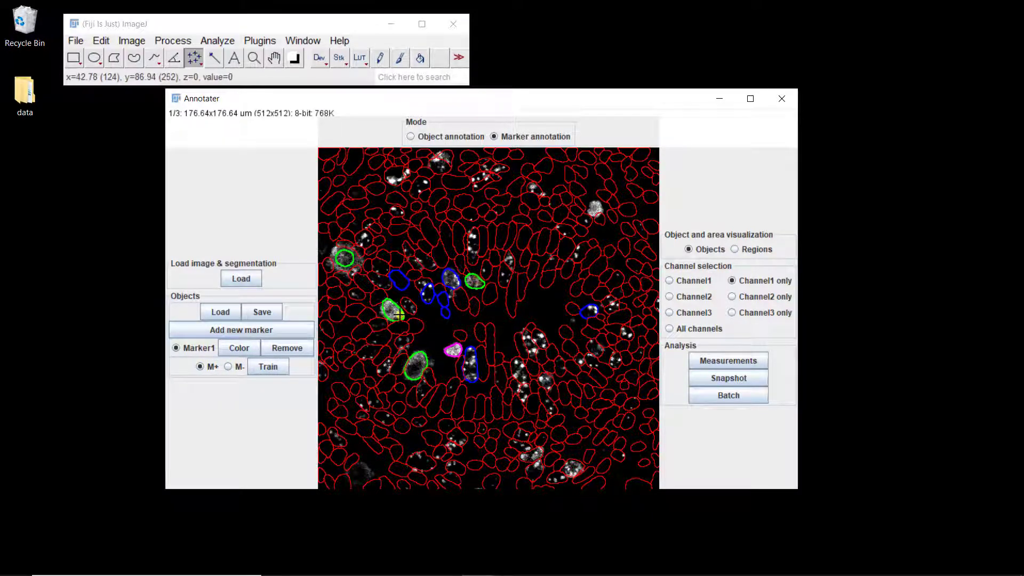
pyautogui.click(266, 367)
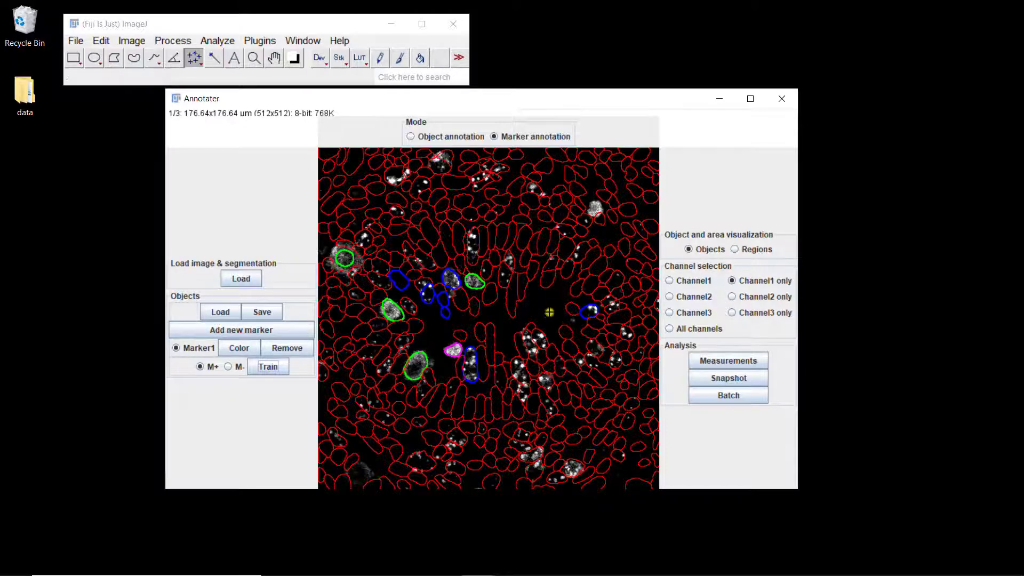
# - Add a second nuclear marker identified by machine learning and accept its channel association
pyautogui.click(228, 330)
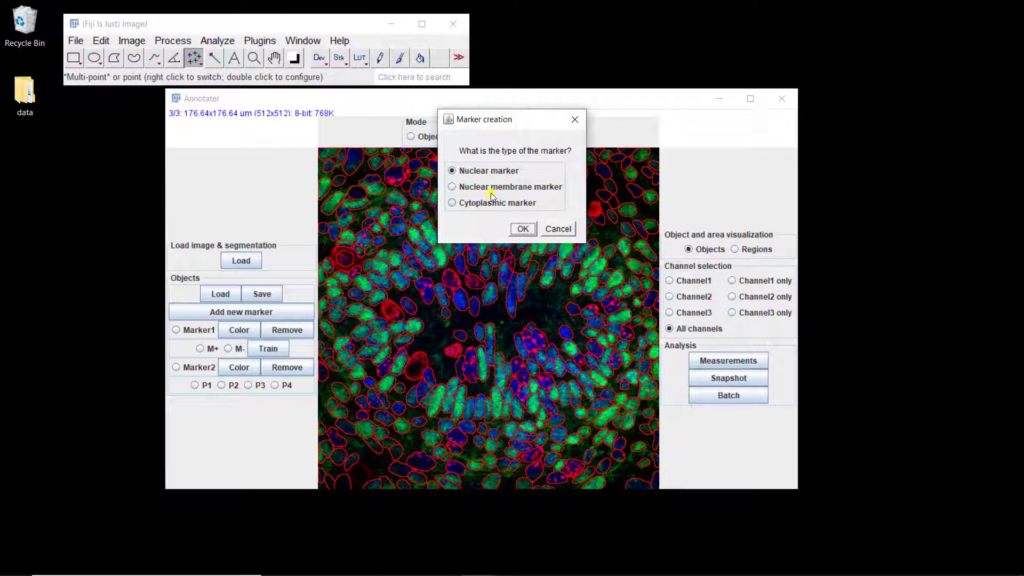
pyautogui.click(516, 229)
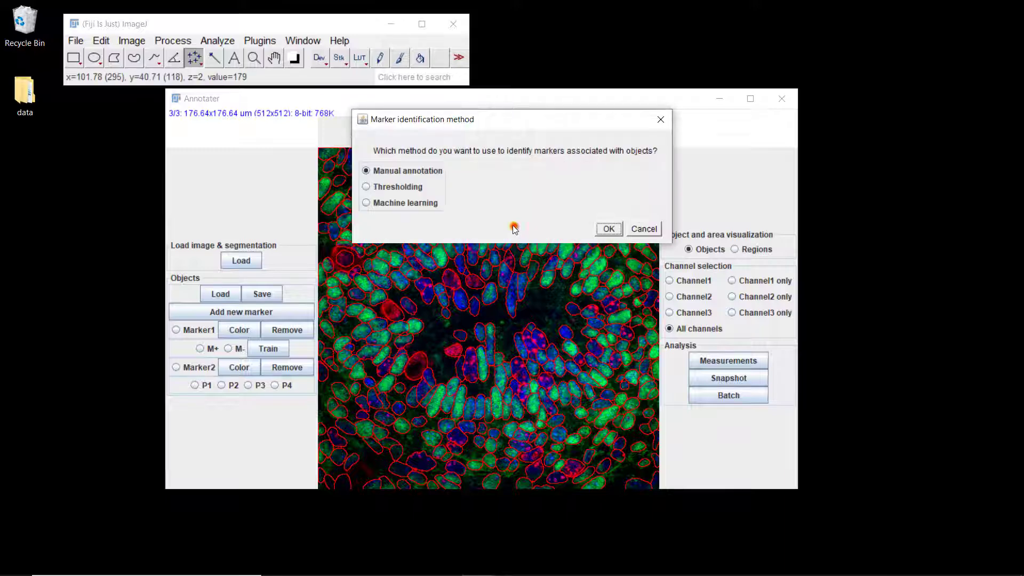
pyautogui.click(391, 202)
pyautogui.click(609, 229)
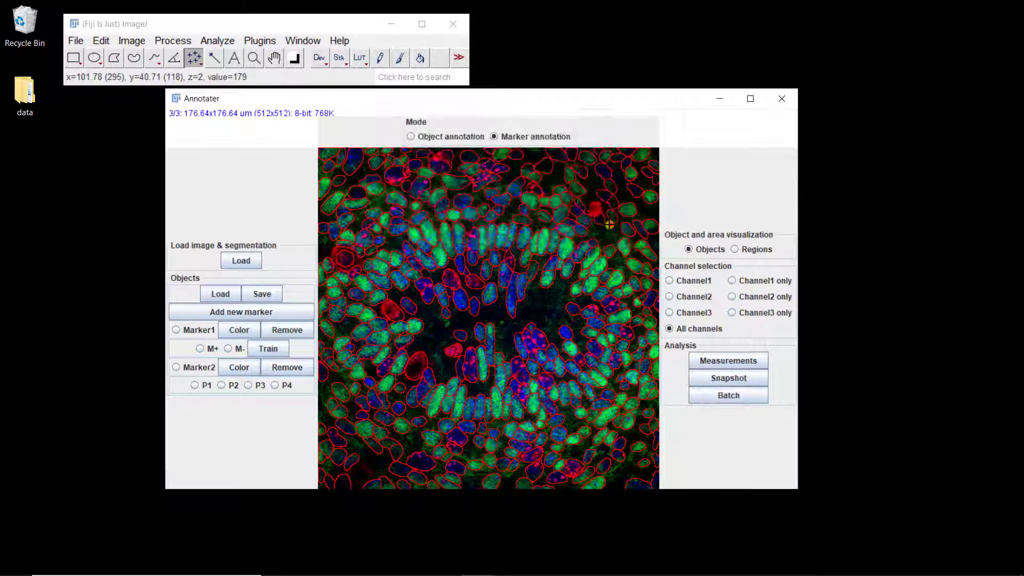
pyautogui.click(551, 229)
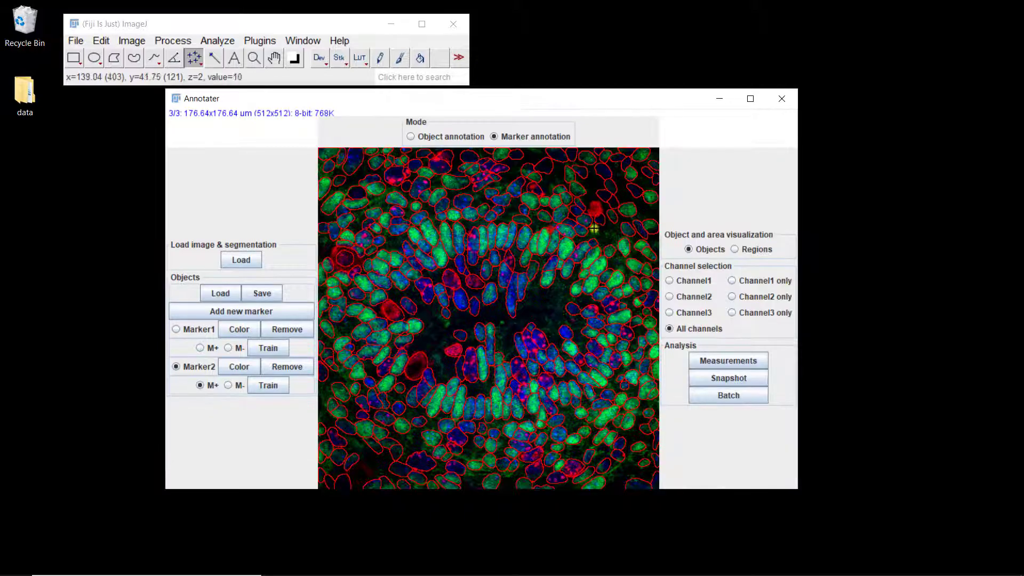
# - Show only channel 1 and annotate six nuclei containing bright speckles as M+ training examples for Marker2
pyautogui.click(752, 296)
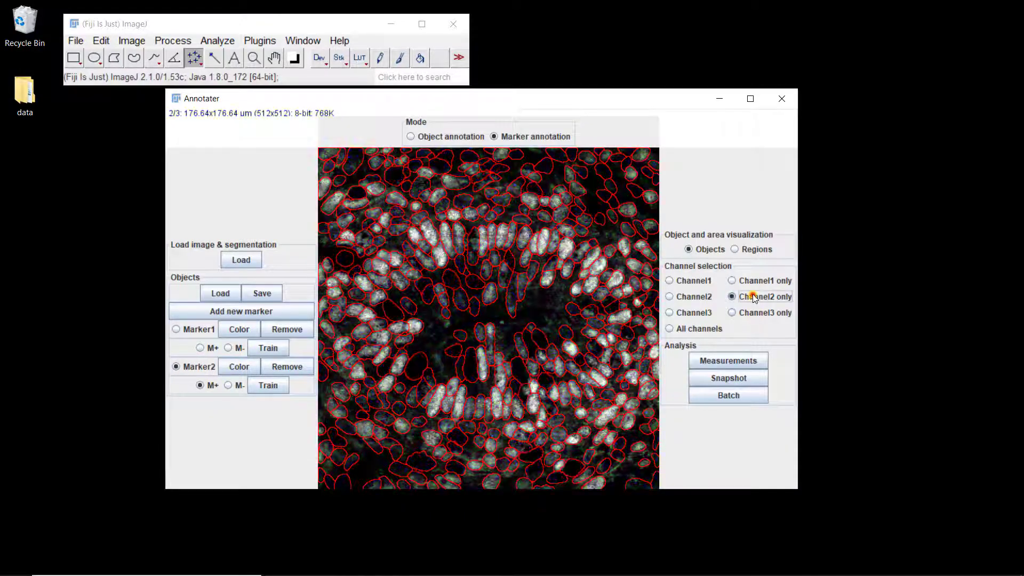
pyautogui.click(752, 281)
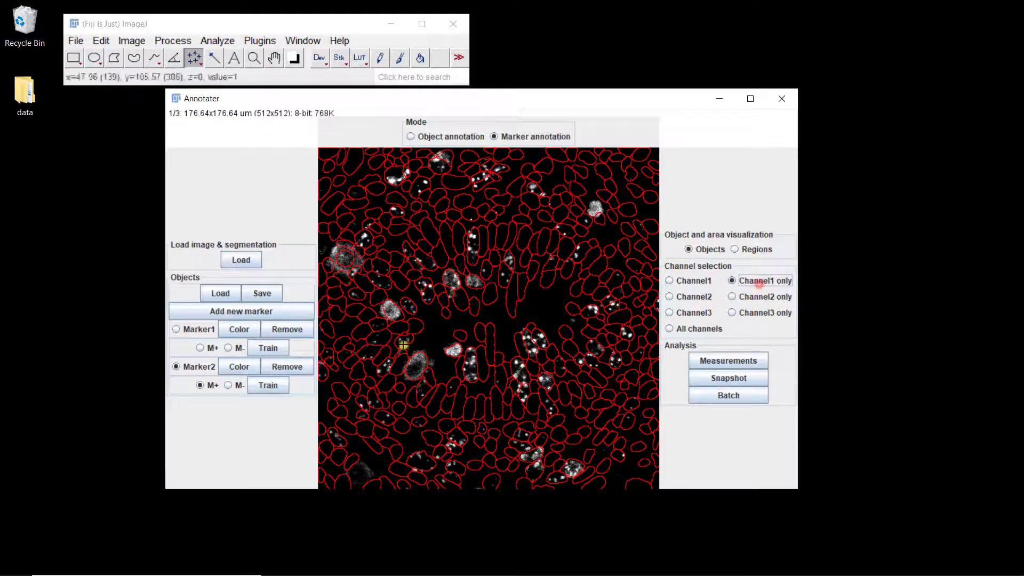
pyautogui.click(472, 245)
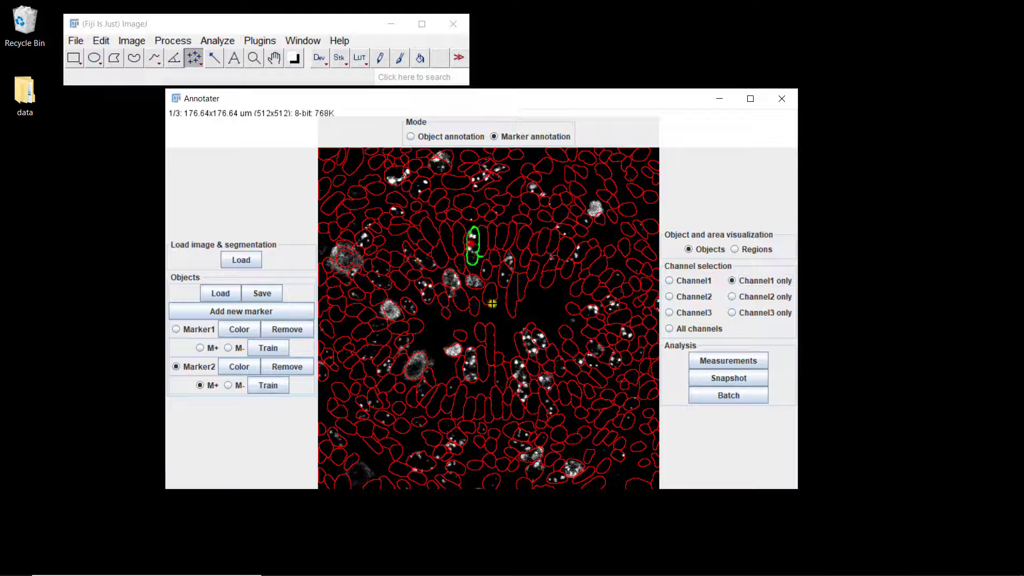
pyautogui.click(527, 344)
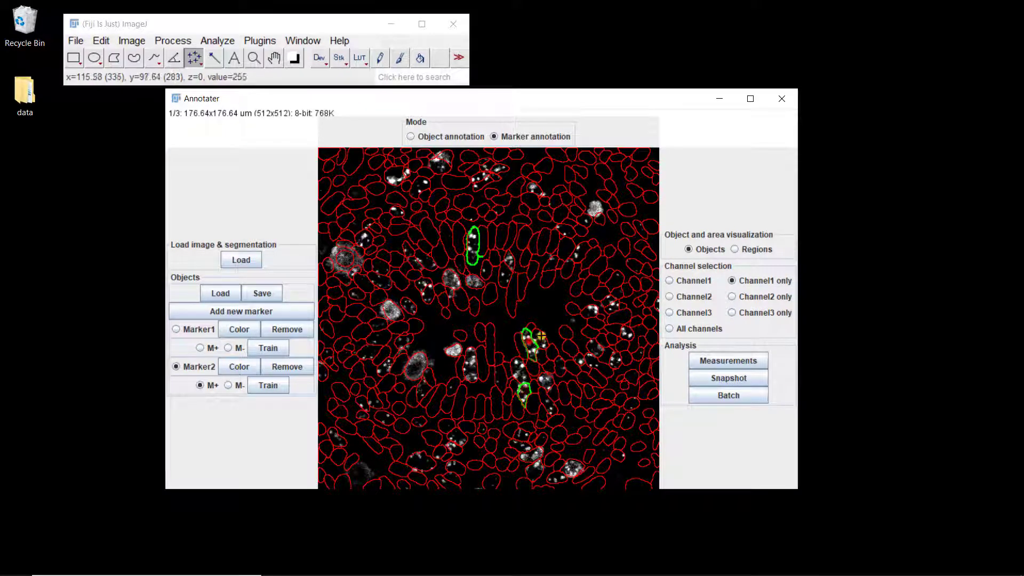
pyautogui.click(539, 338)
pyautogui.click(471, 368)
pyautogui.click(452, 449)
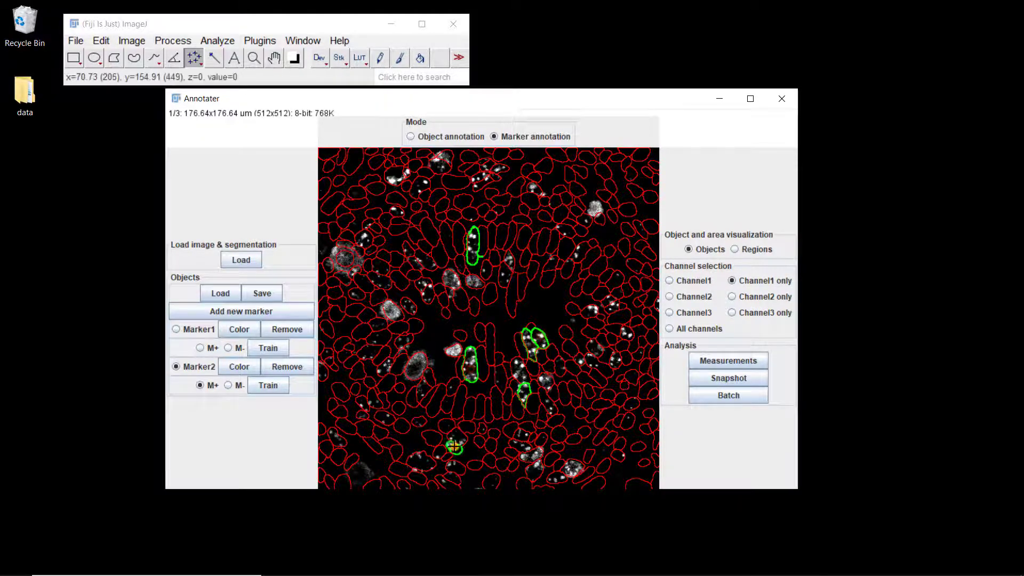
# - Annotate two uniformly bright nuclei and three unstained nuclei as M- examples for Marker2 and train its classifier
pyautogui.click(229, 386)
pyautogui.click(391, 312)
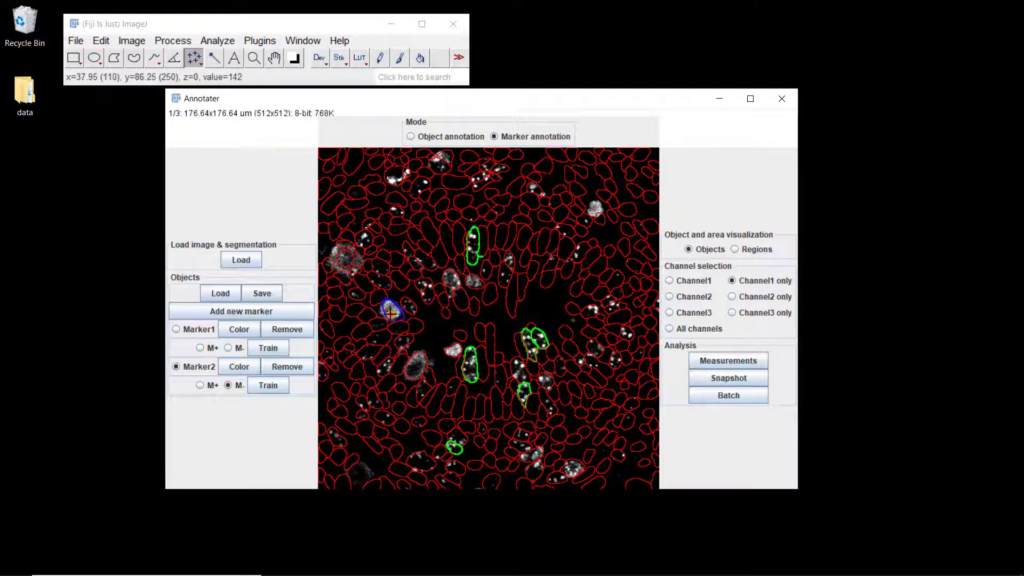
pyautogui.click(490, 342)
pyautogui.click(512, 290)
pyautogui.click(529, 271)
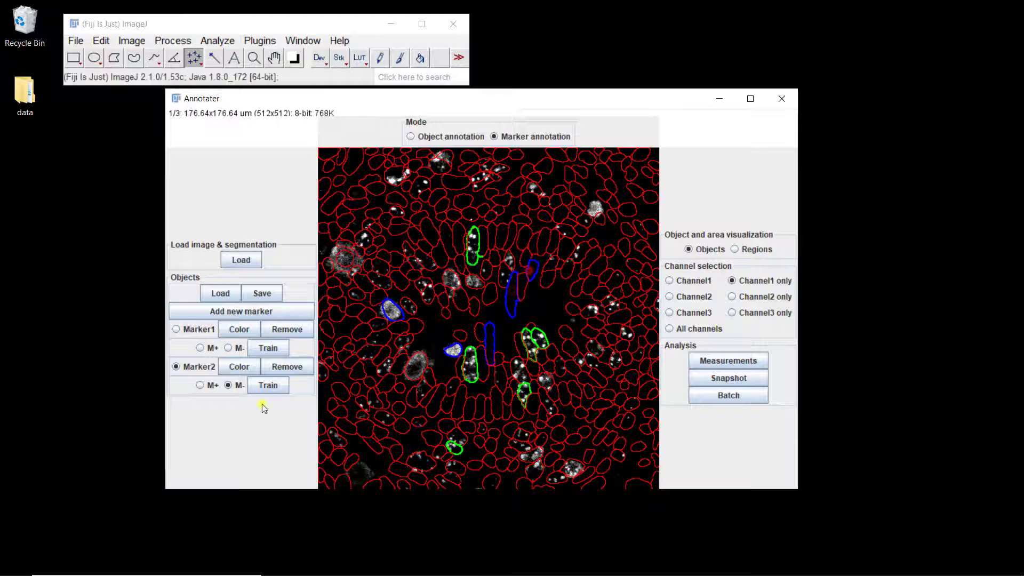
pyautogui.click(266, 386)
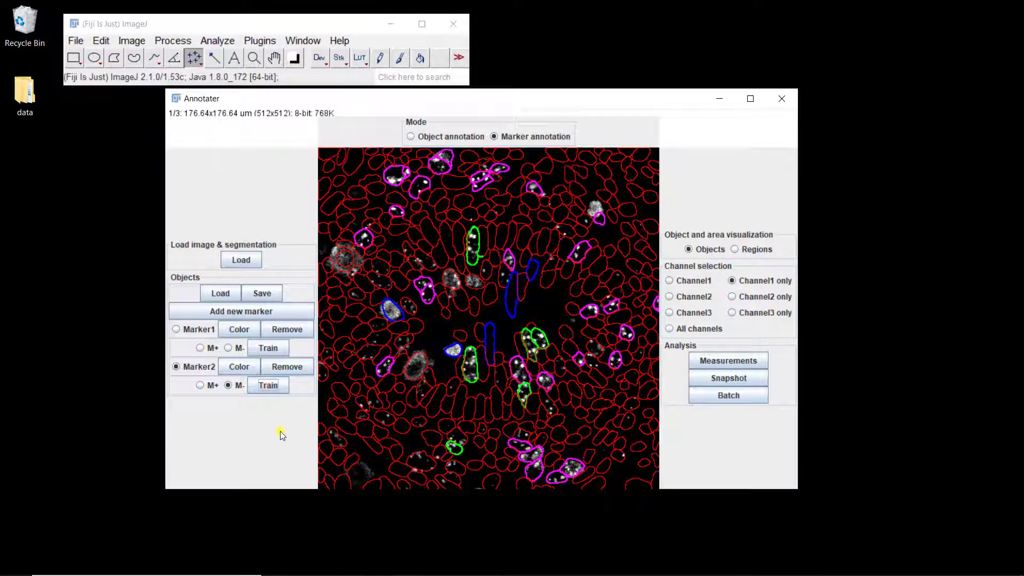
# - Add three missed speckled nuclei as M+ examples for Marker2 and retrain the classifier
pyautogui.click(213, 386)
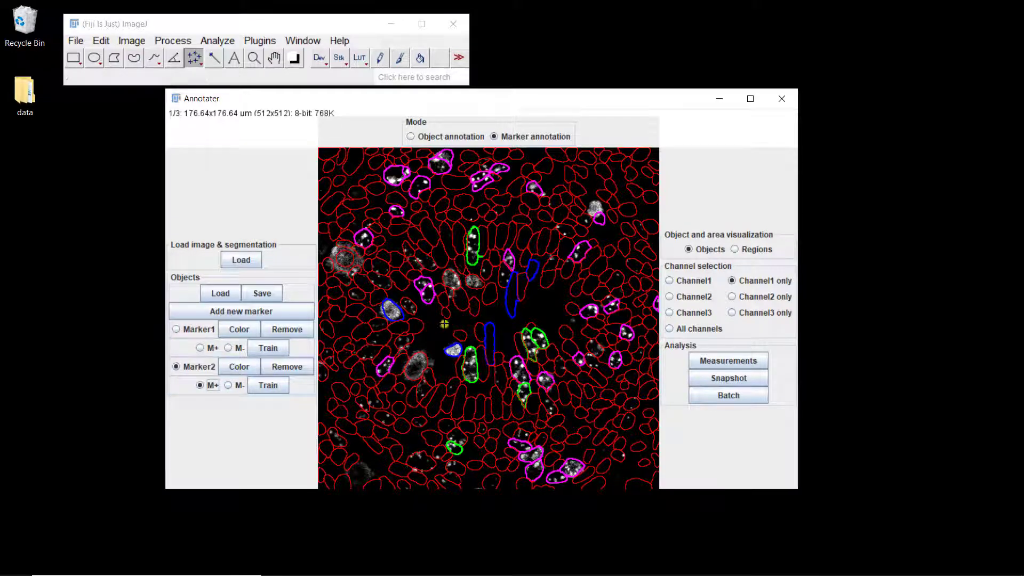
pyautogui.click(451, 280)
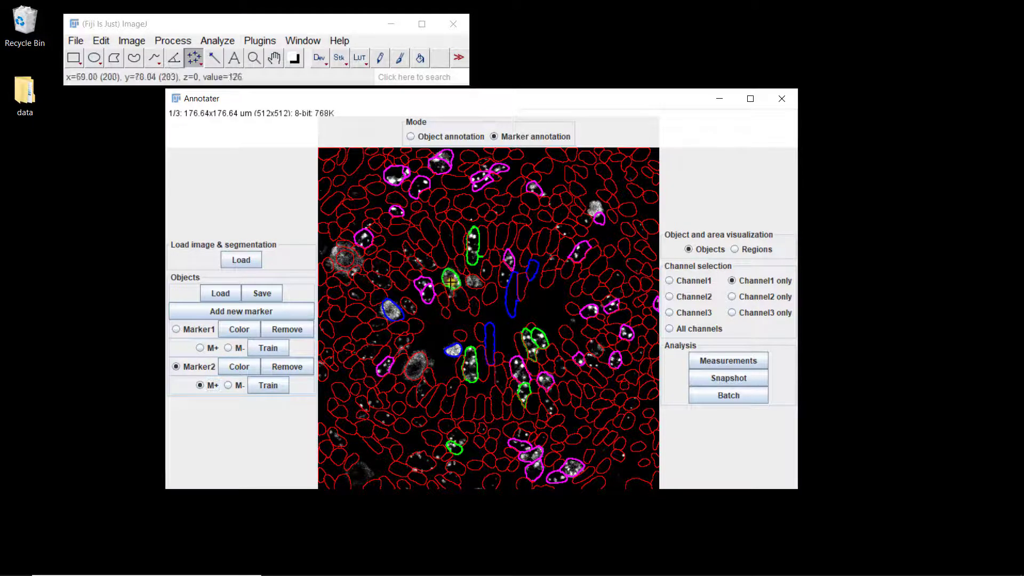
pyautogui.click(381, 282)
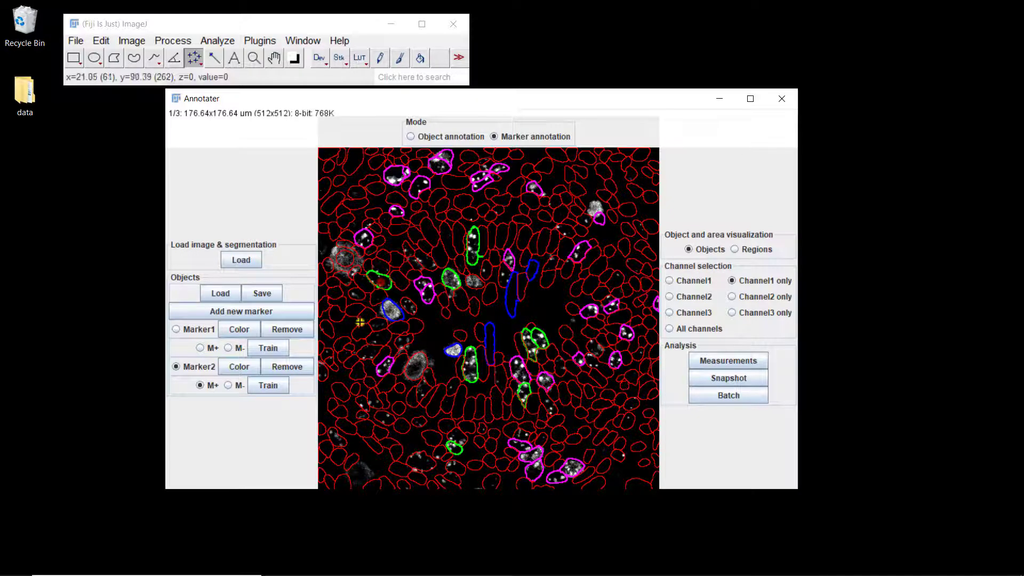
pyautogui.click(337, 440)
pyautogui.click(268, 386)
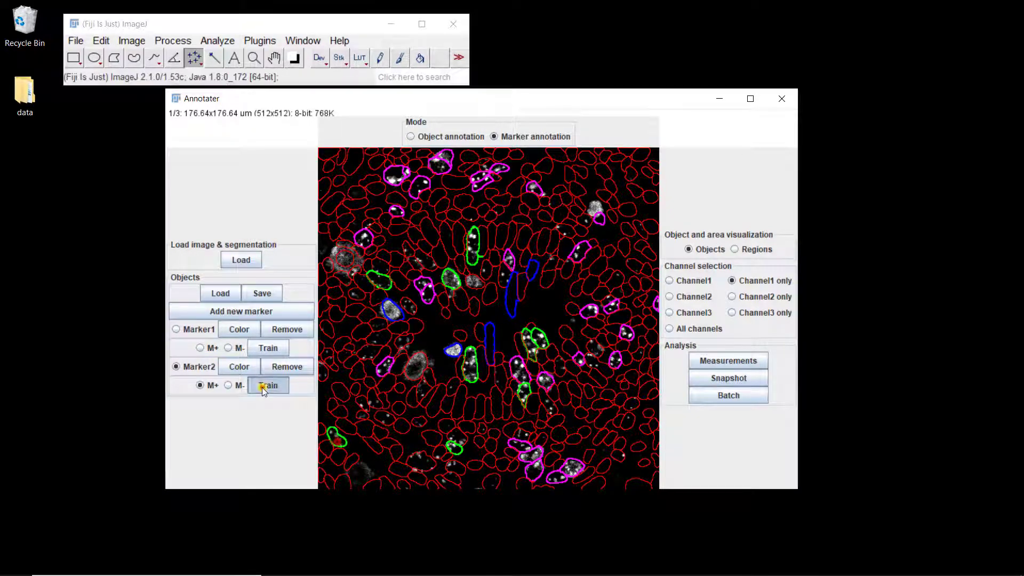
# - Add four wrongly predicted nuclei near the image's left side as M- examples for Marker2 and retrain the classifier
pyautogui.click(237, 387)
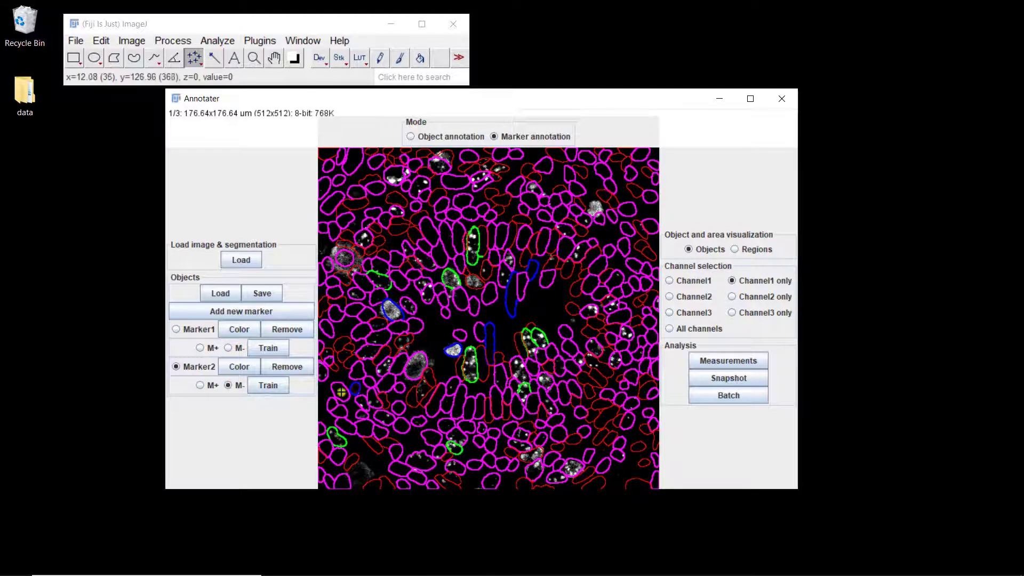
pyautogui.click(342, 392)
pyautogui.click(344, 258)
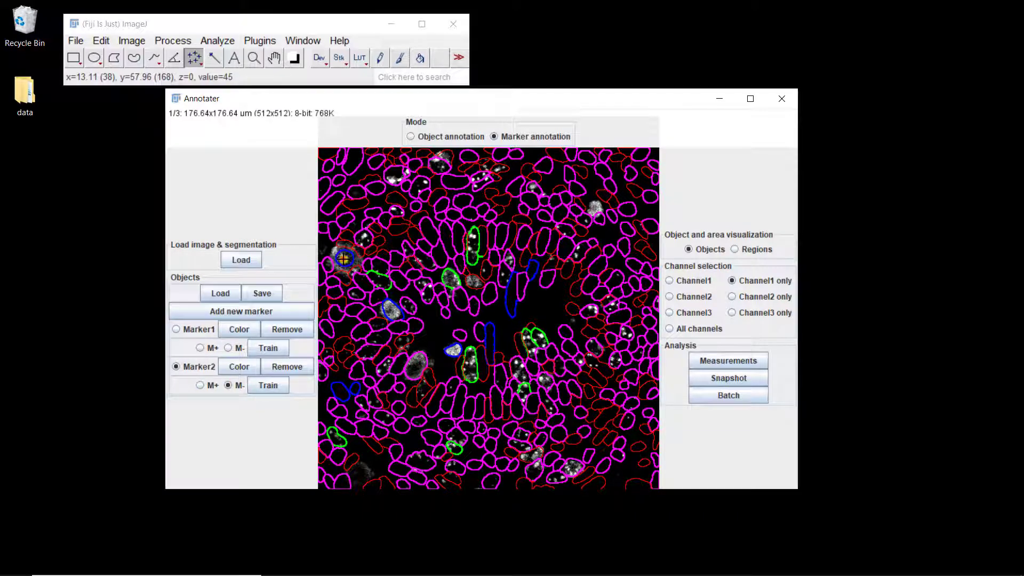
pyautogui.click(378, 267)
pyautogui.click(269, 385)
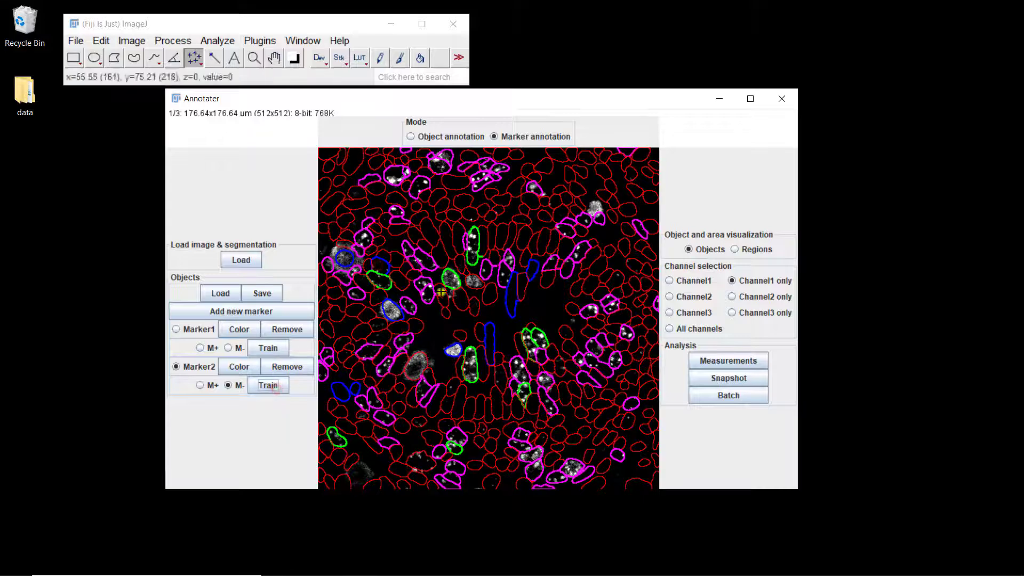
# - Mark three more falsely predicted unstained nuclei in the upper part of the image as M- and retrain Marker2
pyautogui.click(369, 181)
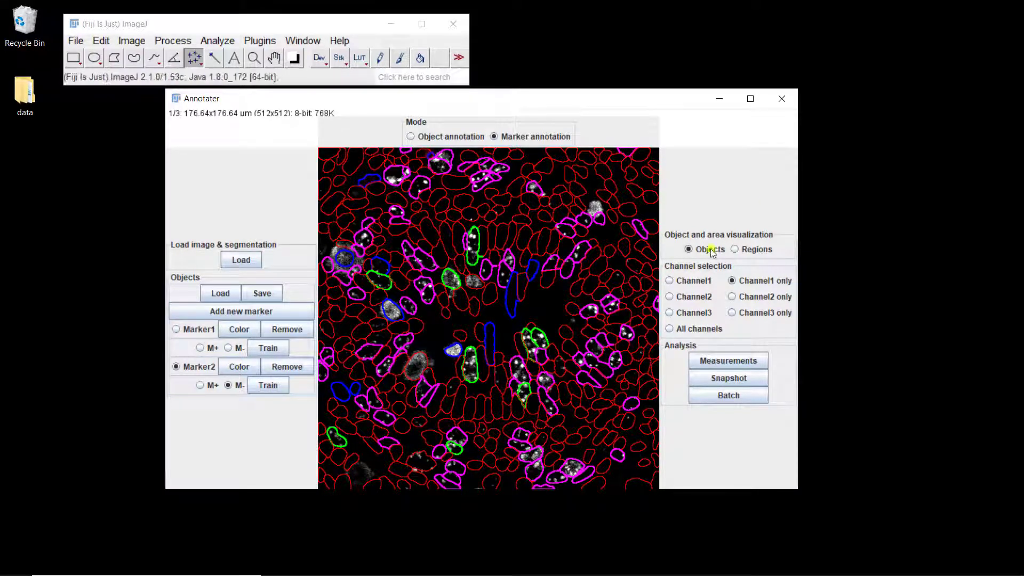
pyautogui.click(641, 231)
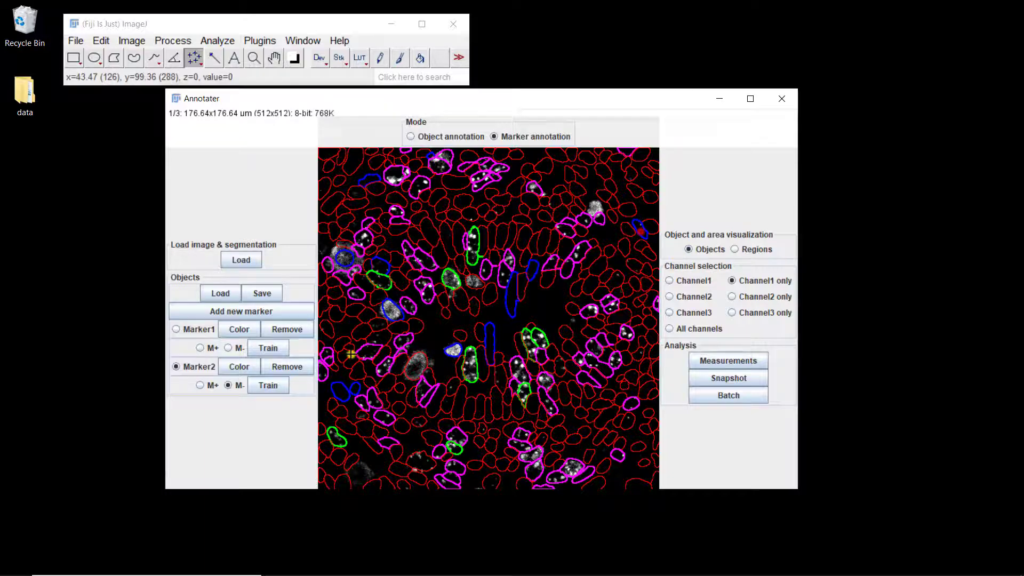
pyautogui.click(268, 385)
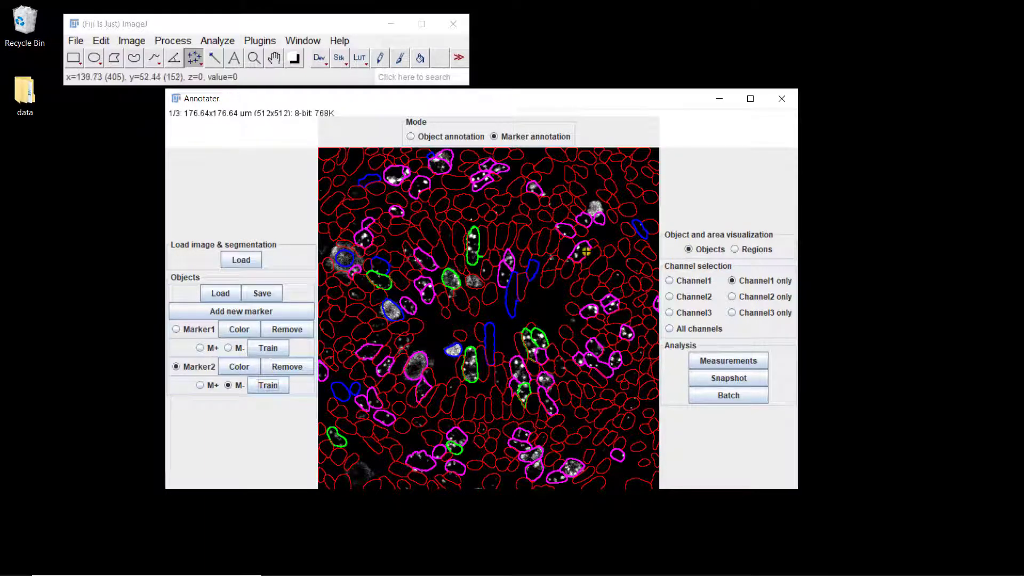
# - Try the small nucleus just below the bright upper-right nucleus as an M- example, retraining the Marker2 classifier
pyautogui.click(601, 222)
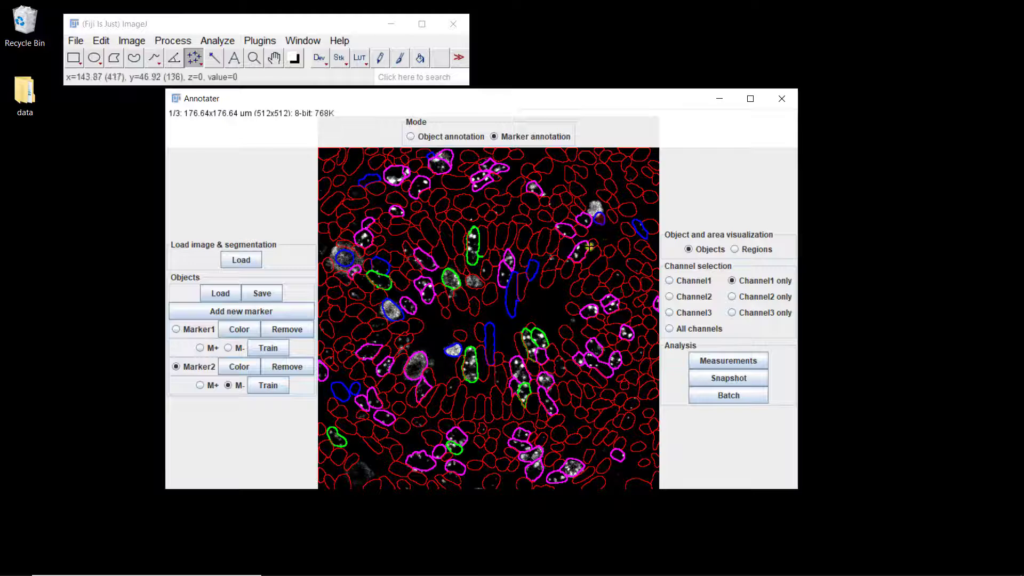
pyautogui.click(272, 386)
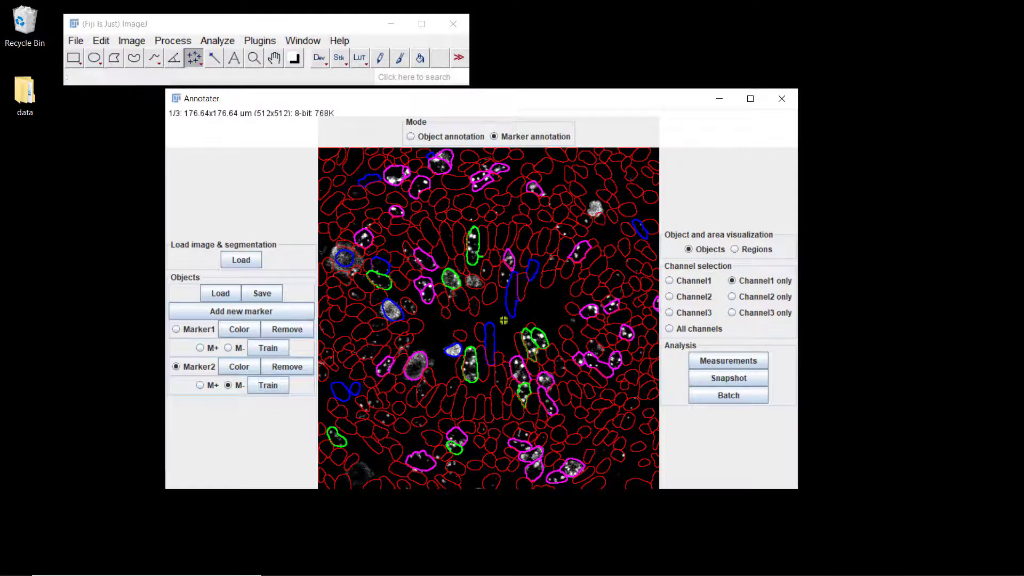
pyautogui.click(262, 386)
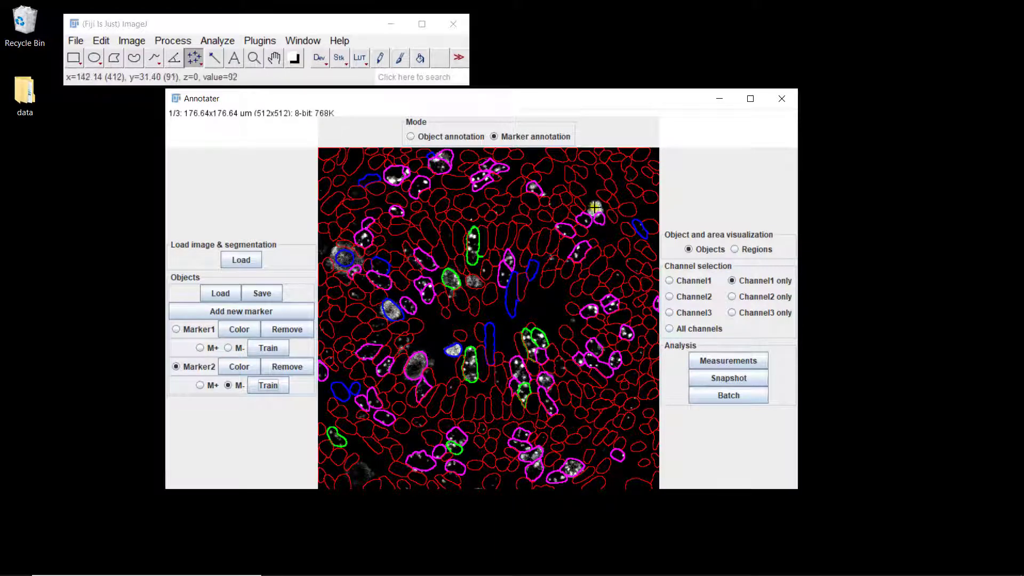
# - Check the classified nuclei against channel 3 alone and return to the channel 1 view
pyautogui.click(747, 313)
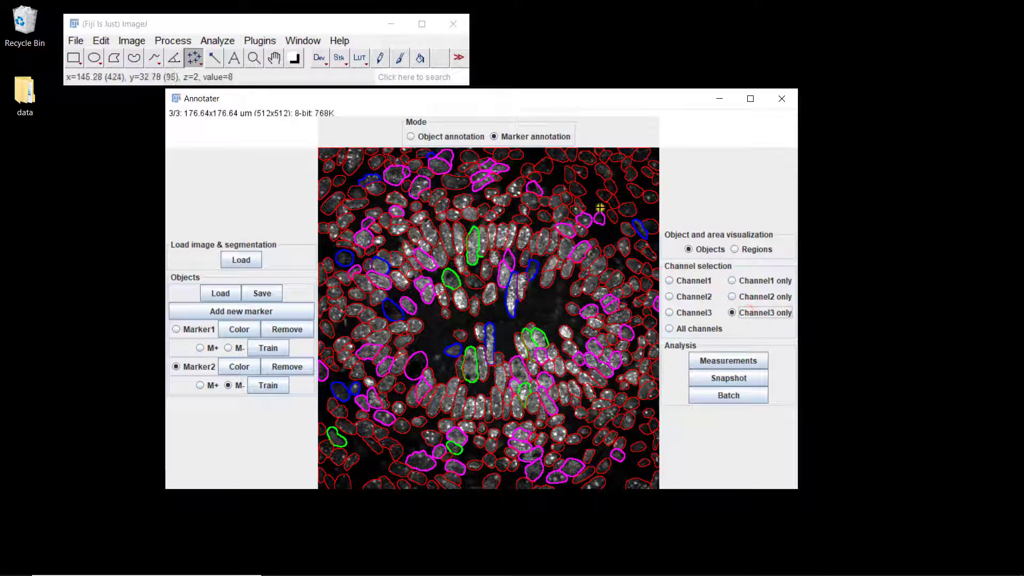
pyautogui.click(752, 285)
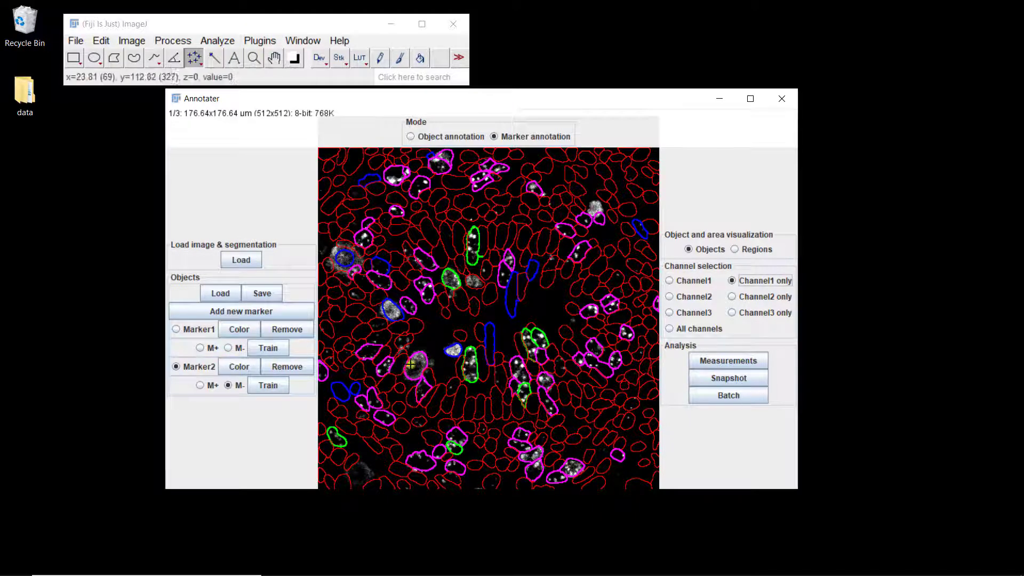
# - Measure all nuclei, examine the region class, Marker 1 and Marker 2 columns in the results, and close the table without saving
pyautogui.click(725, 361)
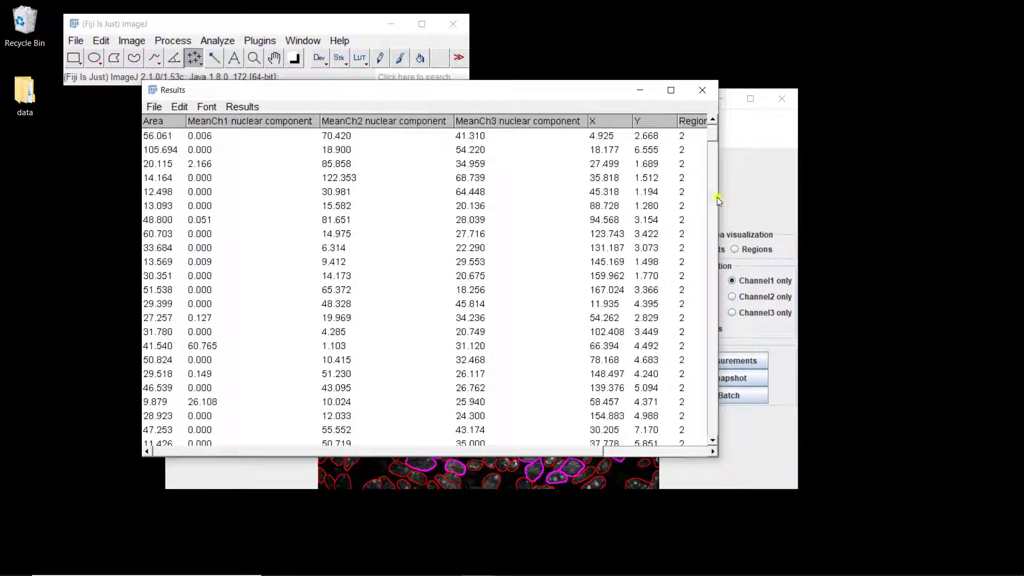
pyautogui.moveTo(720, 196); pyautogui.dragTo(830, 200)
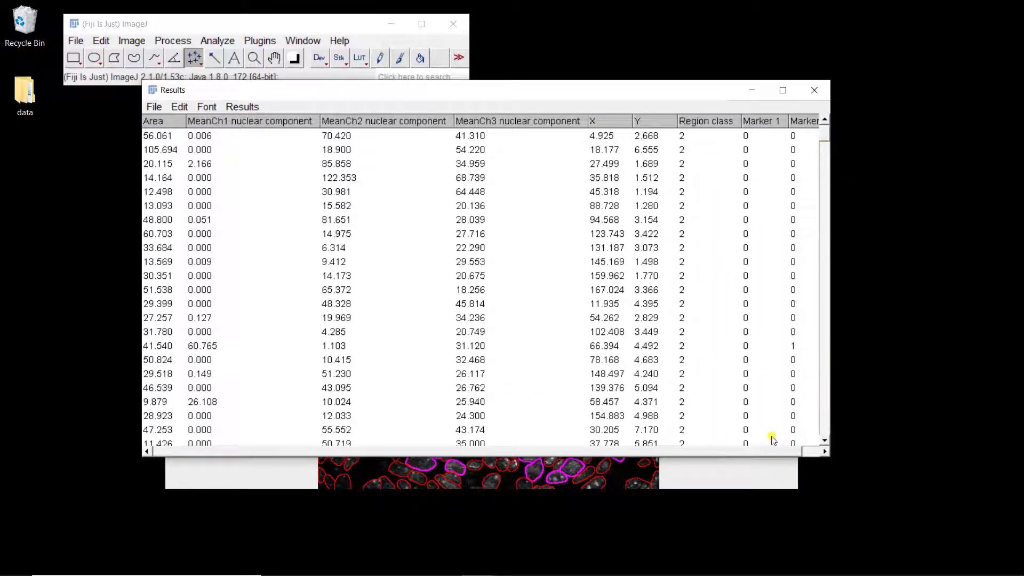
pyautogui.moveTo(768, 450); pyautogui.dragTo(809, 448)
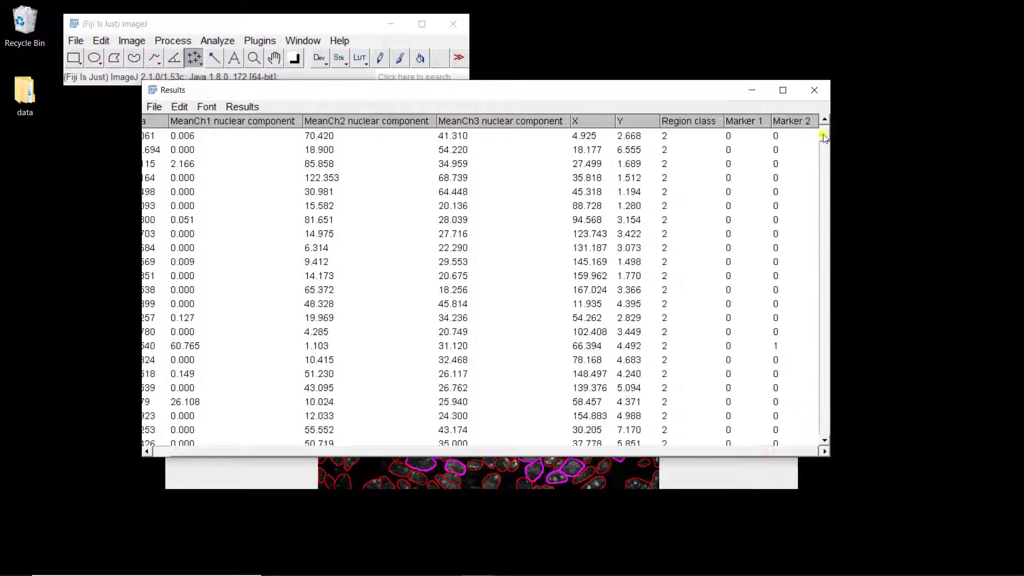
pyautogui.moveTo(825, 132); pyautogui.dragTo(825, 130)
pyautogui.click(770, 319)
pyautogui.click(775, 345)
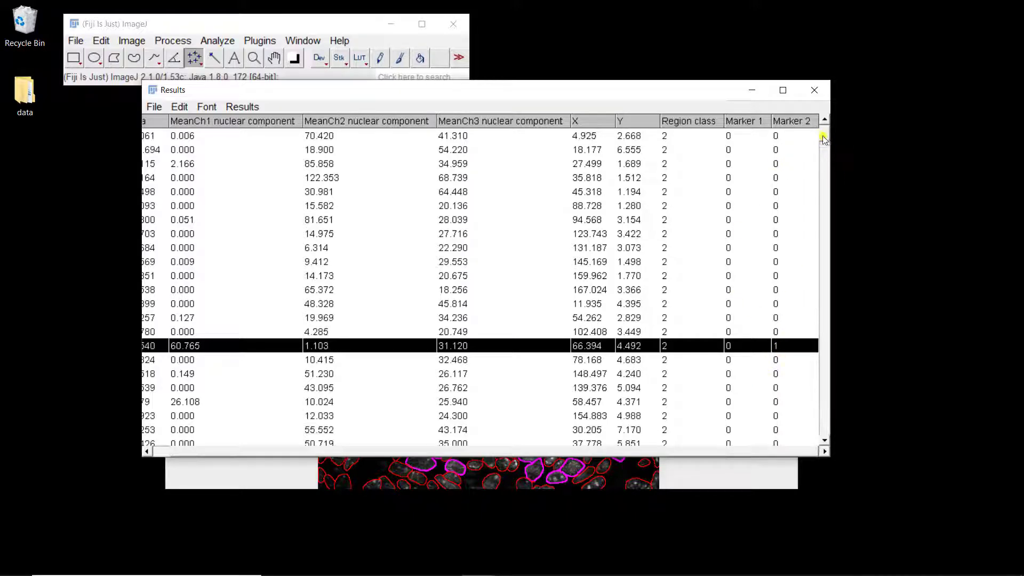
pyautogui.moveTo(824, 138); pyautogui.dragTo(819, 246)
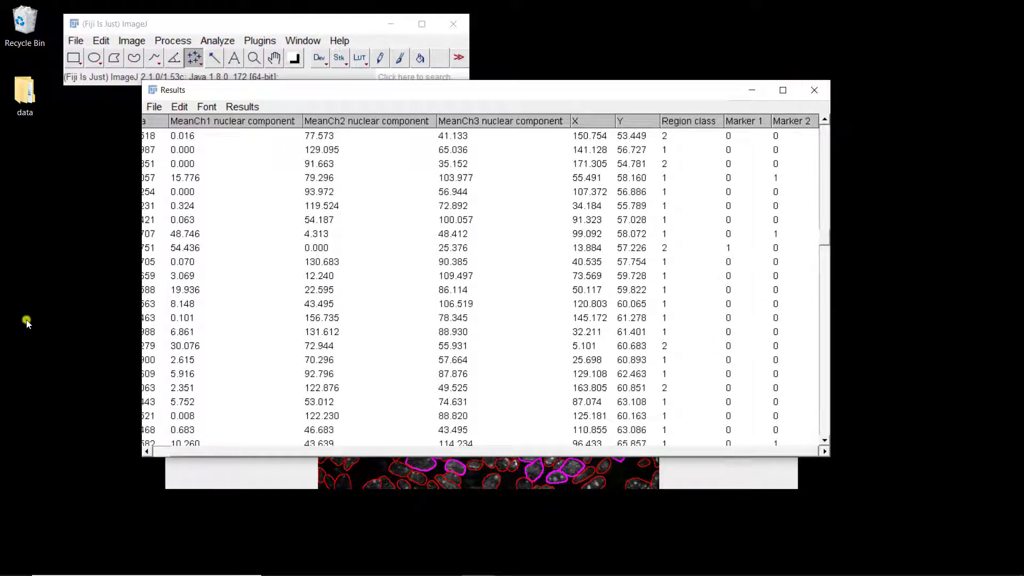
pyautogui.click(812, 92)
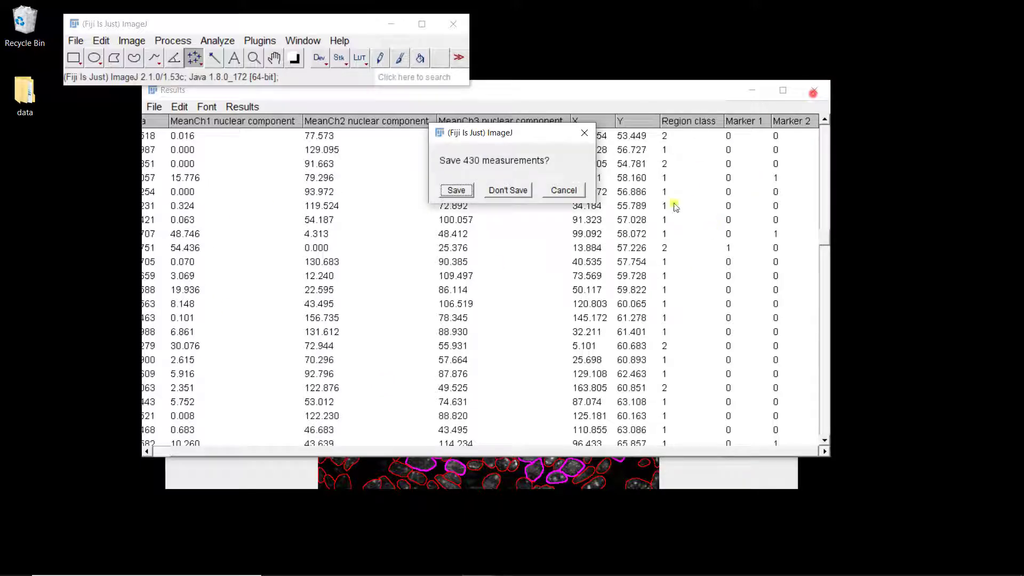
pyautogui.click(509, 190)
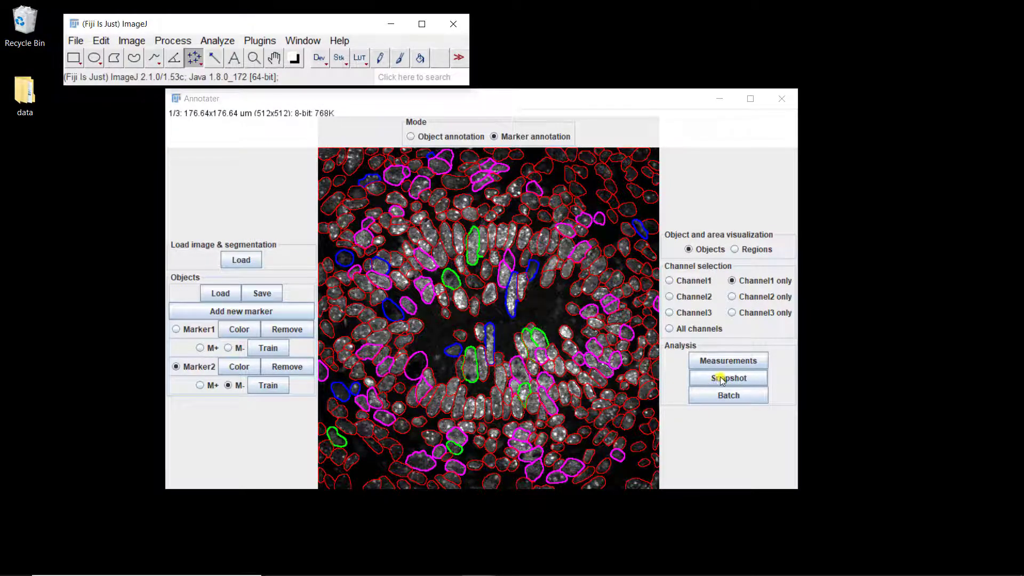
# - Create a snapshot image visualizing the marker-positive nuclei and regions
pyautogui.click(721, 379)
pyautogui.click(316, 103)
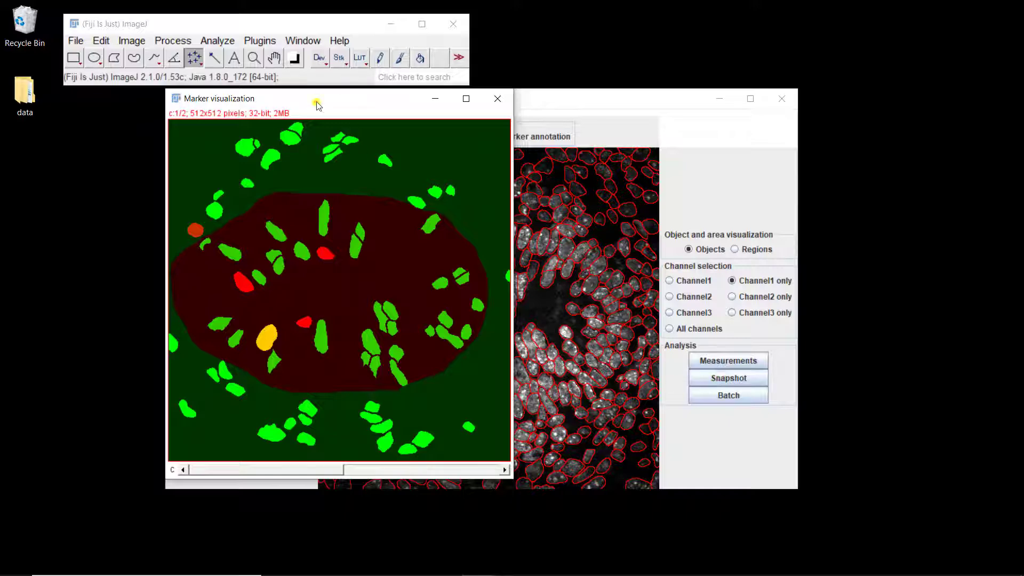
# - Place the marker visualization beside the annotation view and compare it with the Marker1 and Marker2 nuclei overlays
pyautogui.moveTo(316, 103)
pyautogui.mouseDown()
pyautogui.moveTo(656, 78)
pyautogui.moveTo(670, 65)
pyautogui.mouseUp()
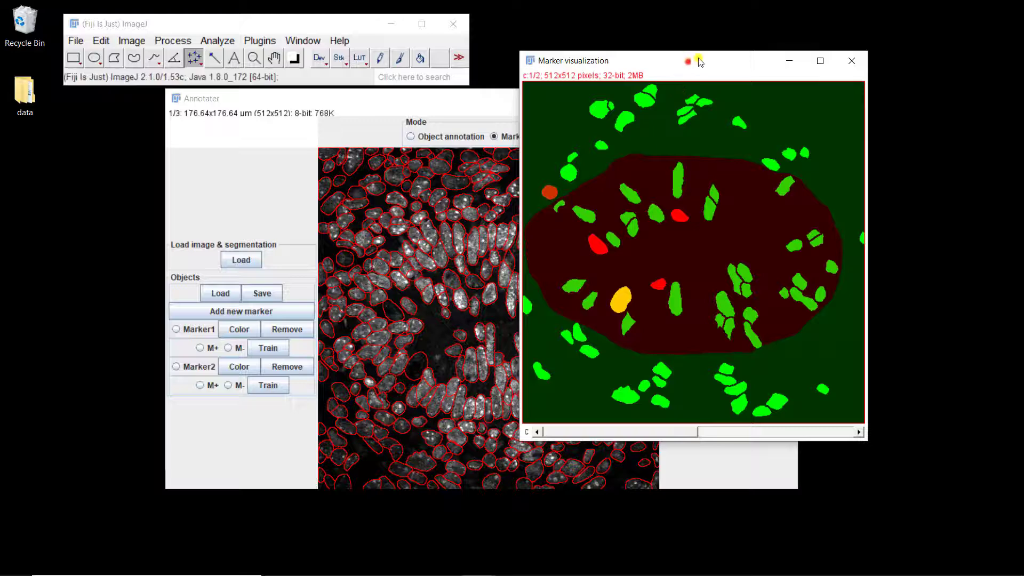
pyautogui.moveTo(687, 60); pyautogui.dragTo(864, 71)
pyautogui.click(550, 101)
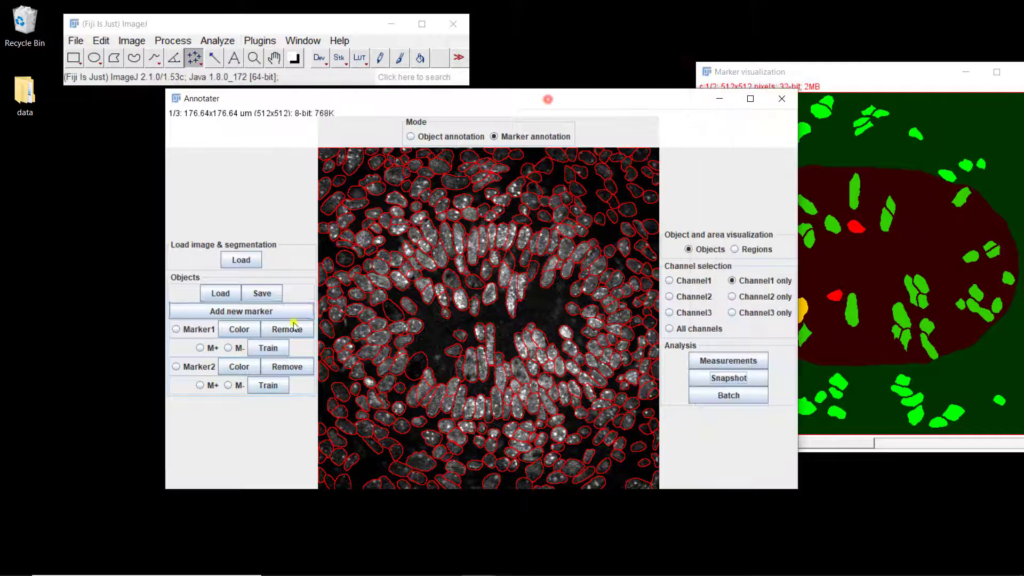
pyautogui.click(202, 328)
pyautogui.click(200, 349)
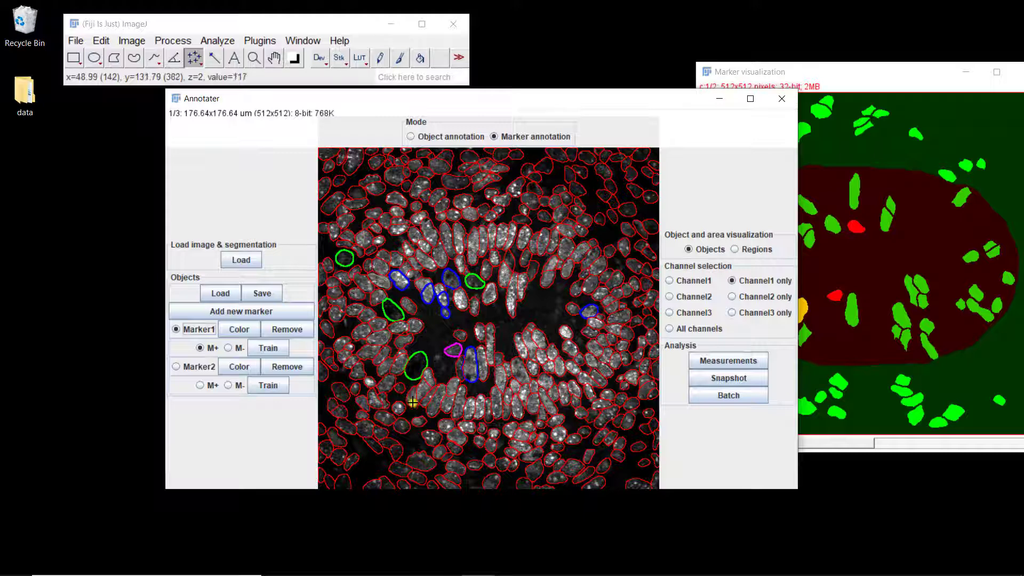
pyautogui.click(197, 367)
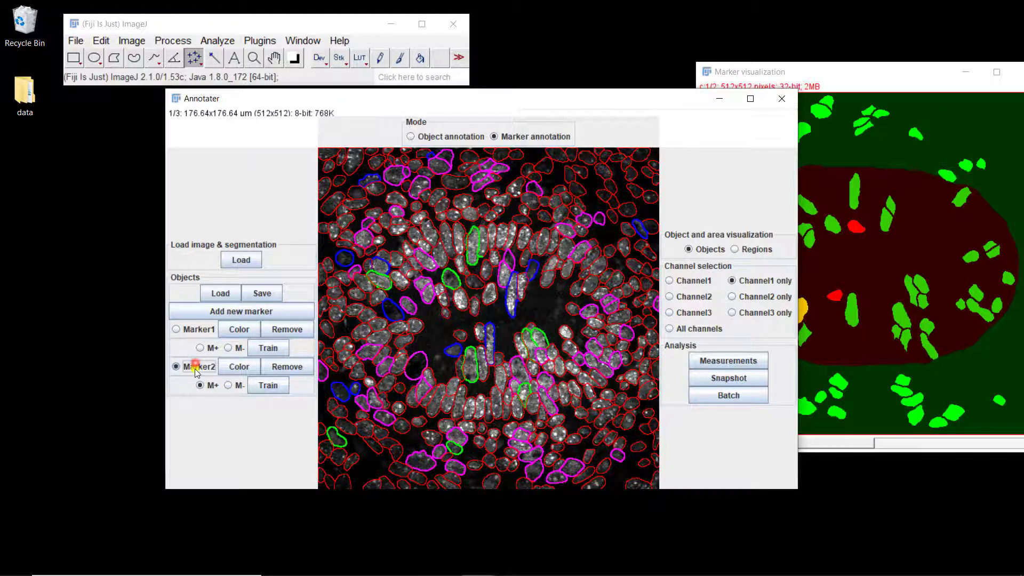
pyautogui.moveTo(476, 98); pyautogui.dragTo(357, 61)
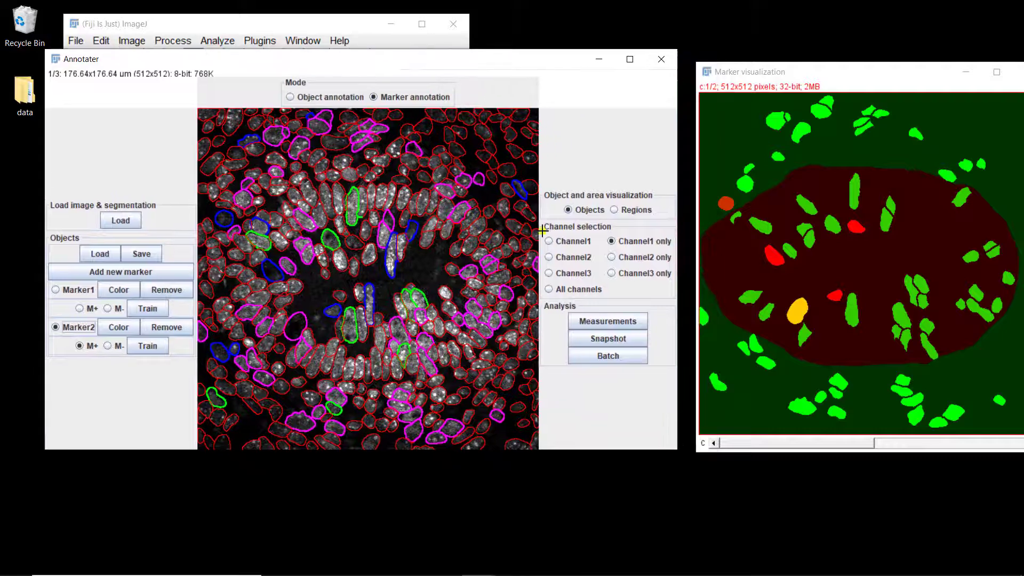
# - Check the Marker1 and Marker2 classifications against the nuclei in channel 1 alone, ending on Marker2
pyautogui.click(630, 274)
pyautogui.click(630, 241)
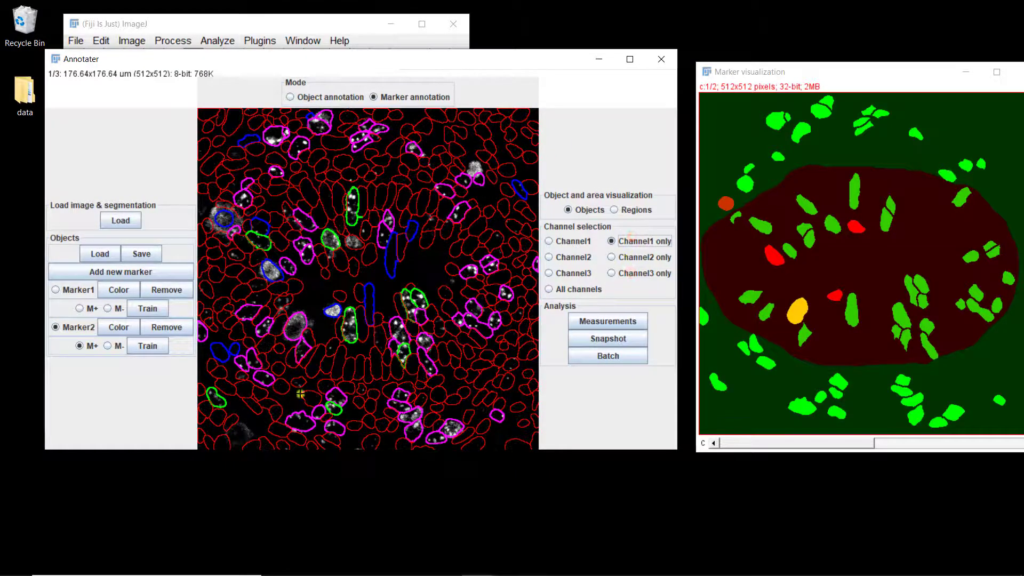
pyautogui.click(79, 290)
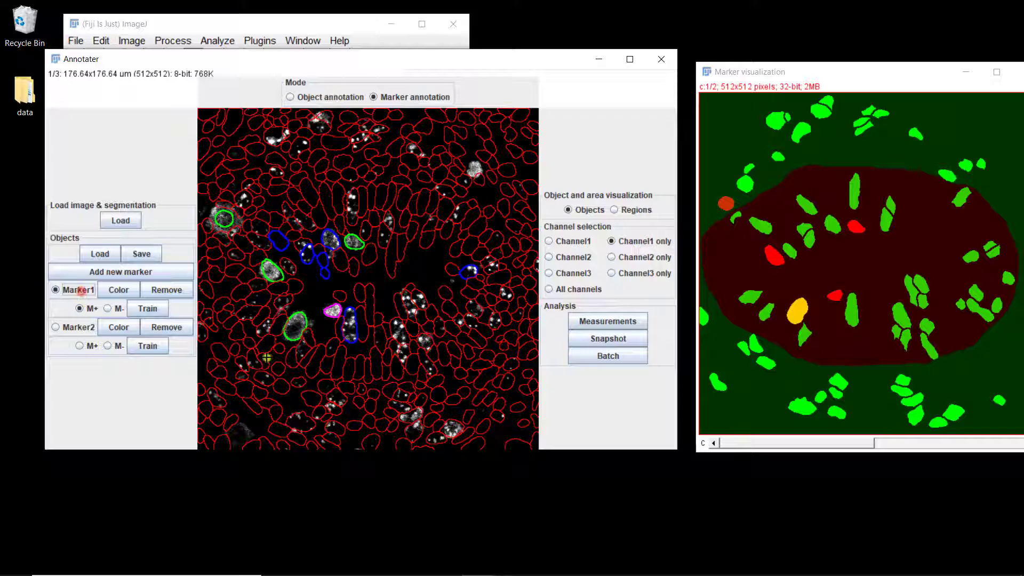
pyautogui.click(68, 326)
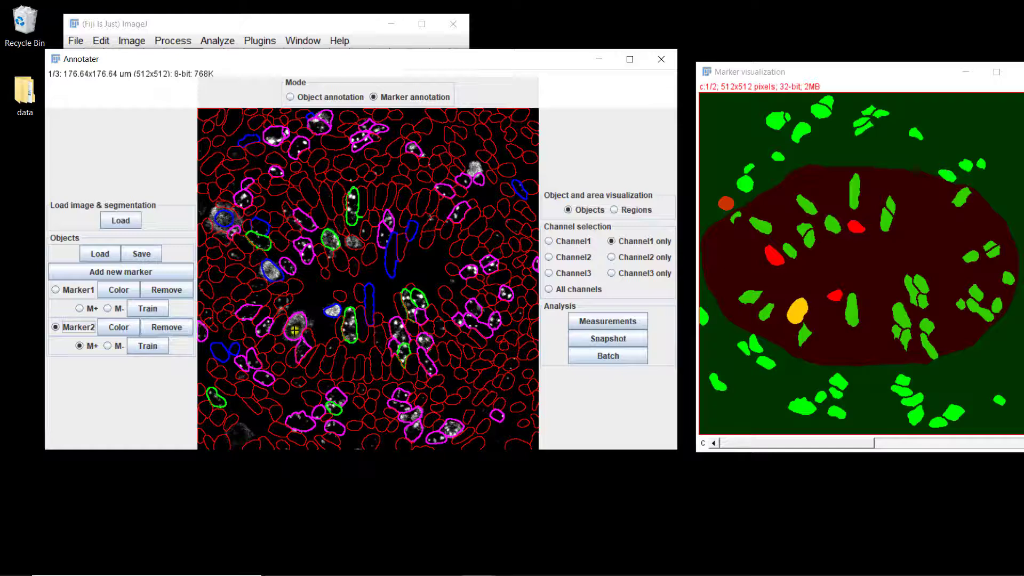
# - Mark the large ring-shaped nucleus at the lower left of the central cavity as an M- example for Marker2 and retrain
pyautogui.click(107, 345)
pyautogui.click(297, 324)
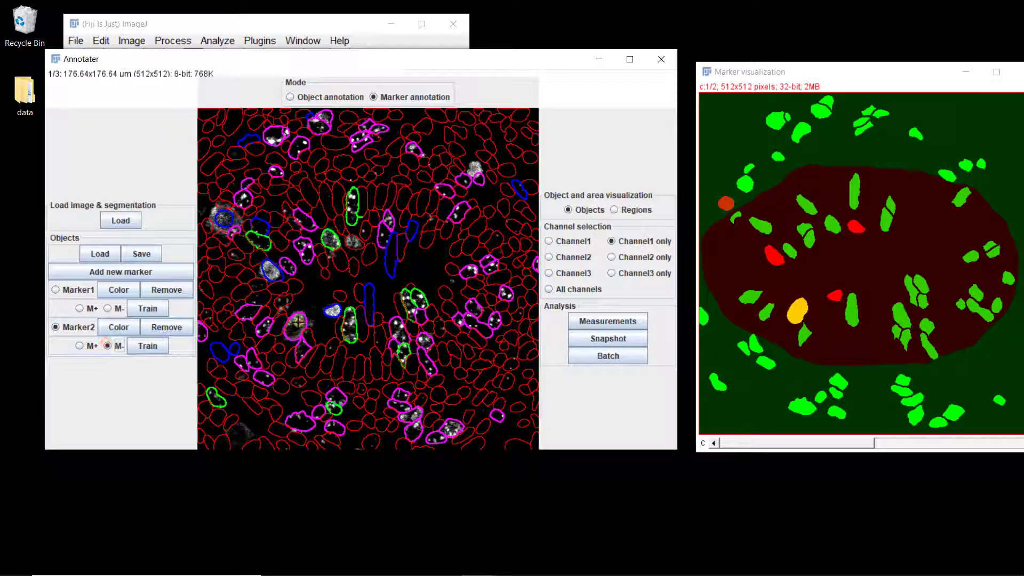
pyautogui.click(152, 348)
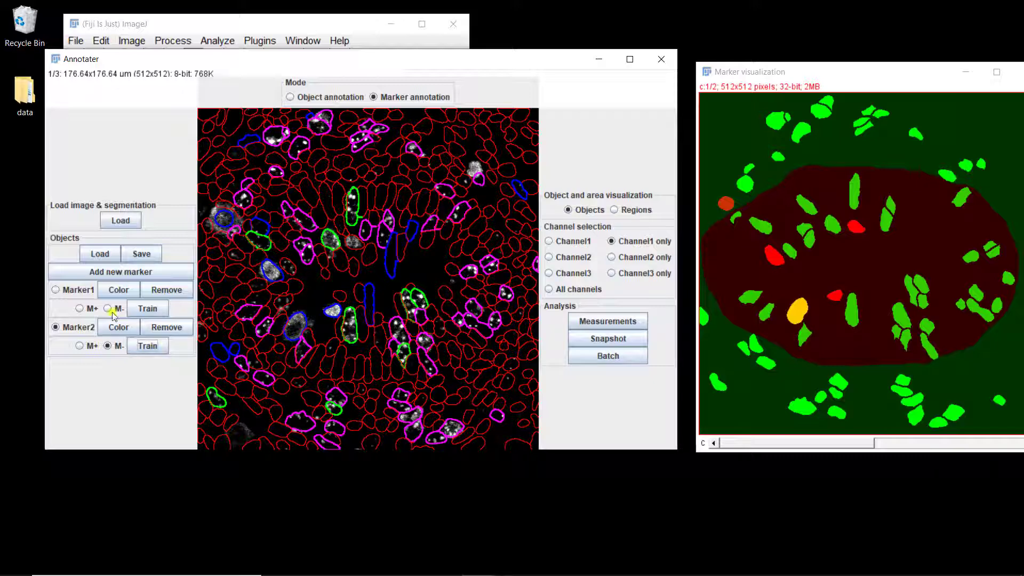
# - Add two small nuclei as Marker2 M+ examples, one beside the bright left nucleus and one above the large ring-shaped nucleus, and retrain
pyautogui.click(79, 345)
pyautogui.click(287, 266)
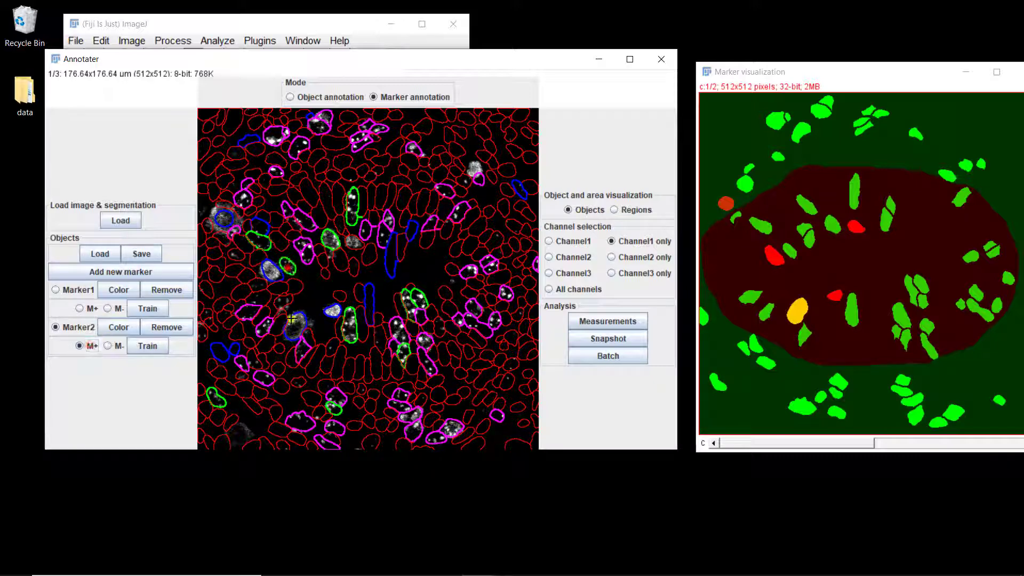
pyautogui.click(283, 301)
pyautogui.click(140, 346)
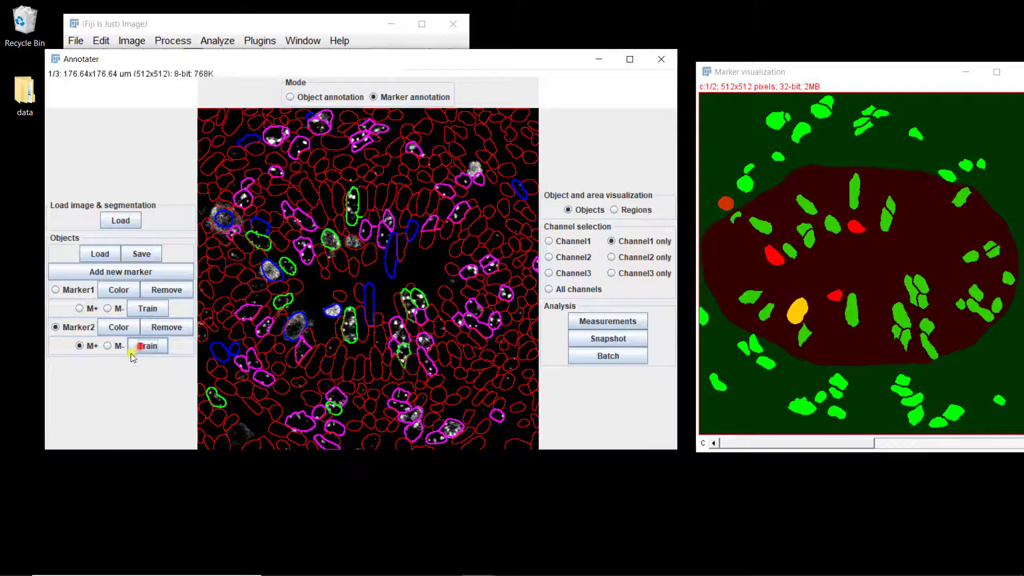
# - Replace the outdated marker visualization with a new snapshot of the retrained markers, inspect it and close it
pyautogui.moveTo(465, 65); pyautogui.dragTo(454, 43)
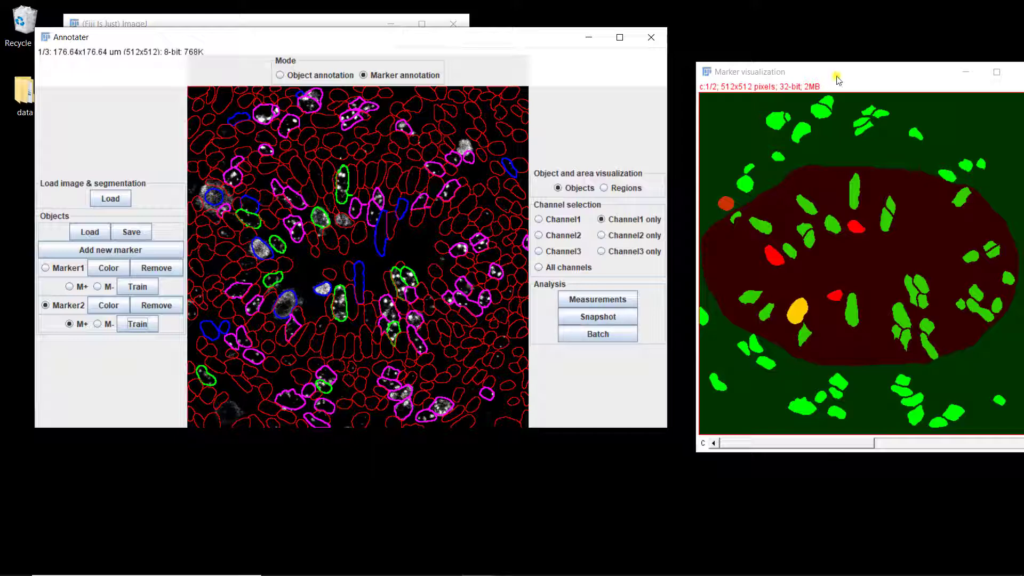
pyautogui.moveTo(823, 76); pyautogui.dragTo(654, 93)
pyautogui.click(851, 86)
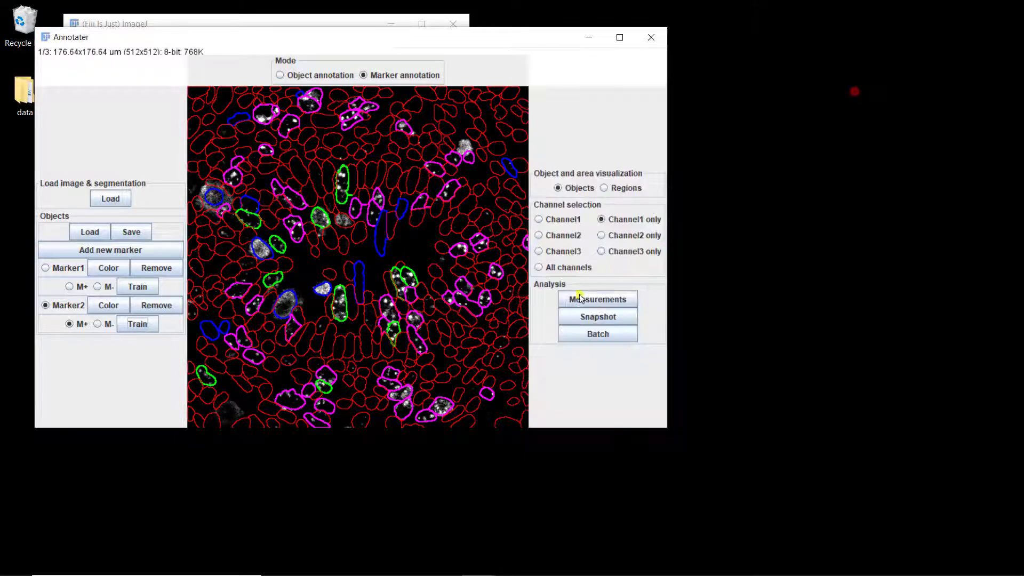
pyautogui.click(597, 318)
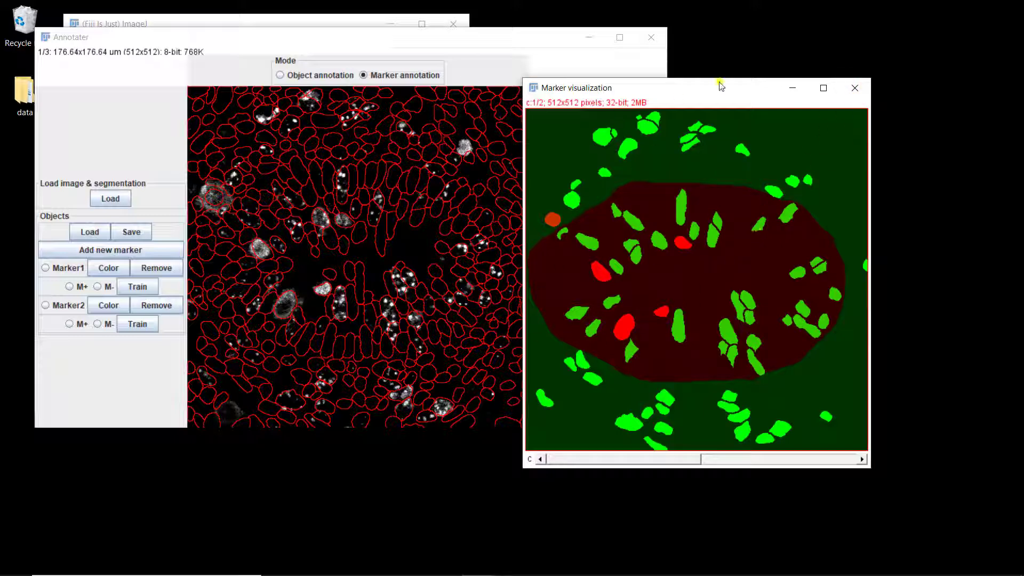
pyautogui.click(856, 89)
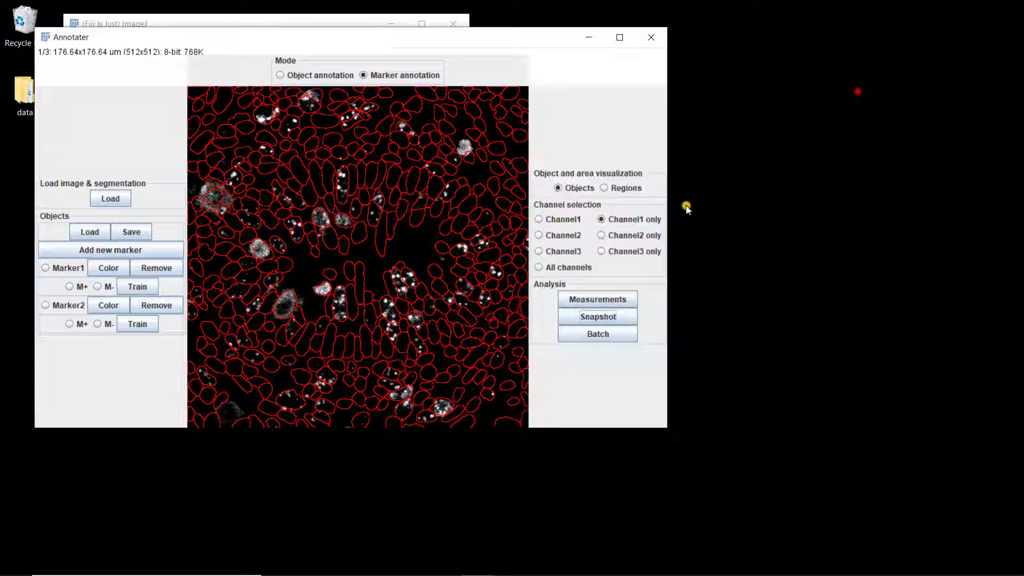
# - Create a snapshot of the all-channel image with object outlines in object annotation mode, then close it
pyautogui.click(334, 76)
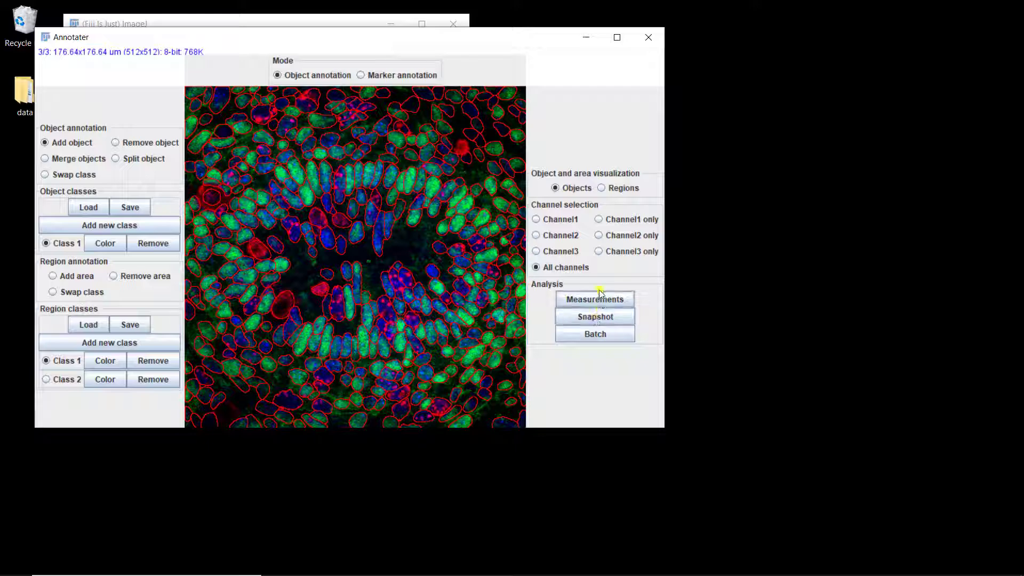
pyautogui.click(611, 190)
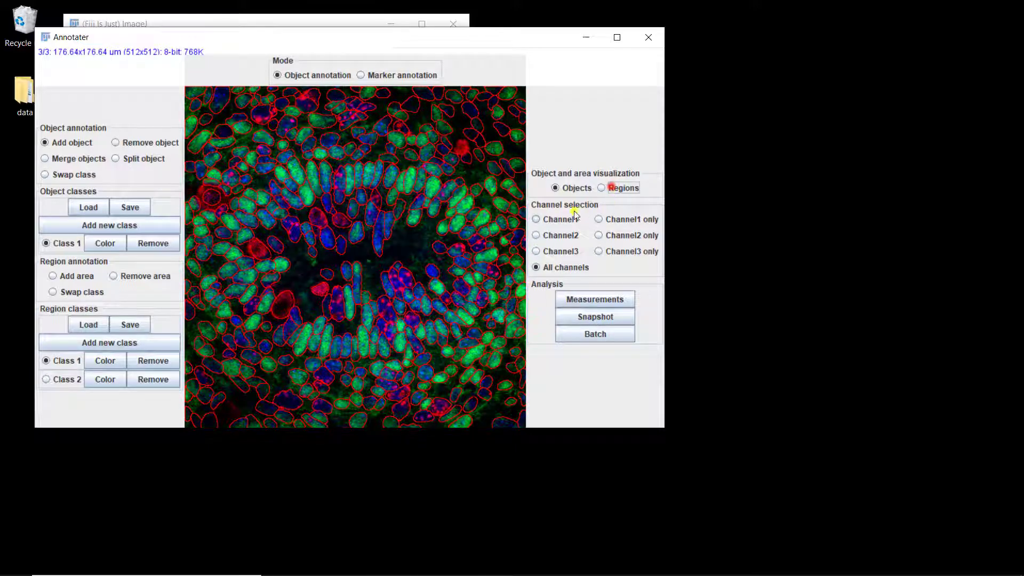
pyautogui.click(595, 316)
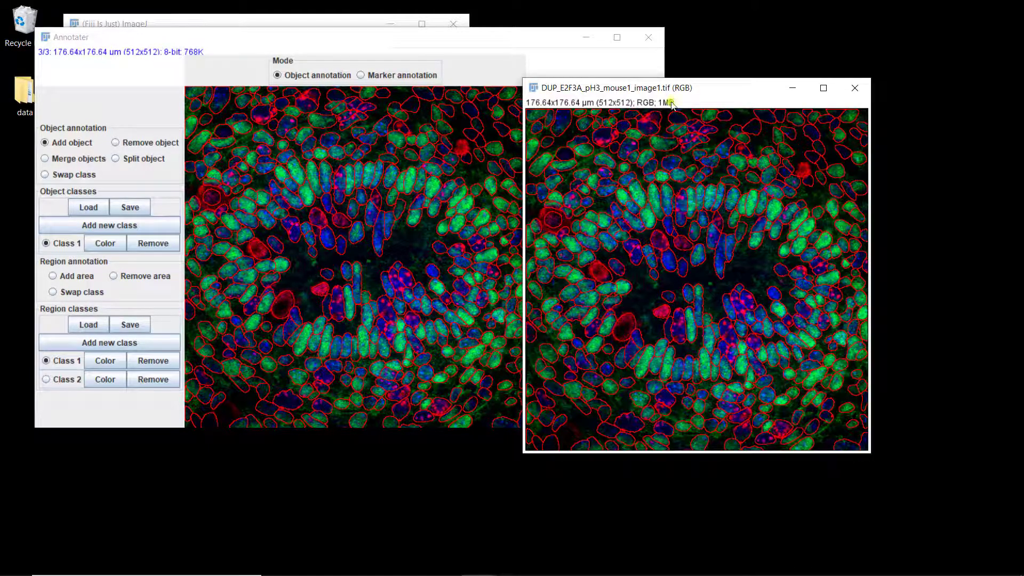
pyautogui.moveTo(687, 92); pyautogui.dragTo(609, 117)
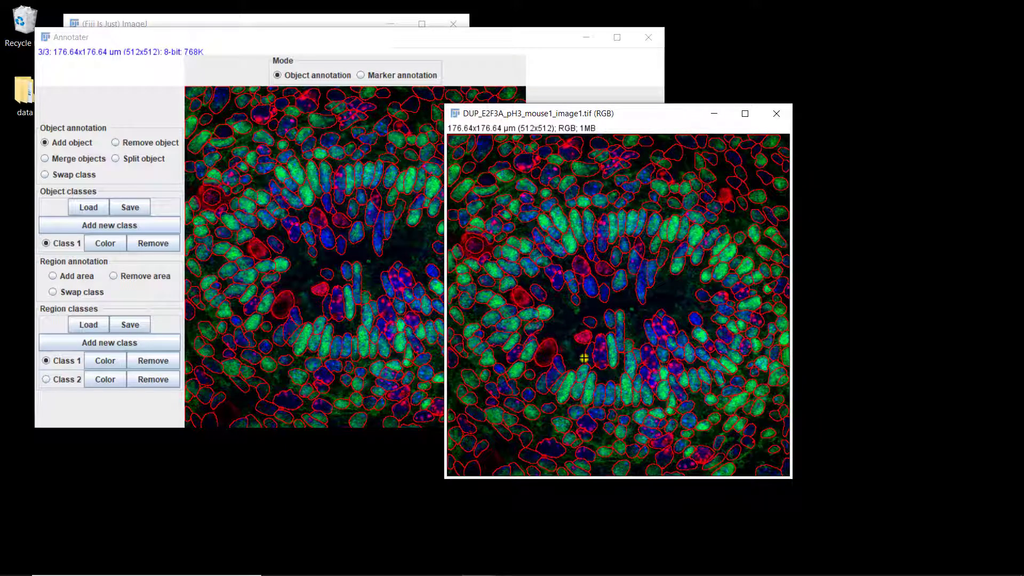
pyautogui.click(776, 114)
# - Overlay the regions on the objects, create a snapshot of the combined view and close it
pyautogui.click(613, 188)
pyautogui.click(595, 317)
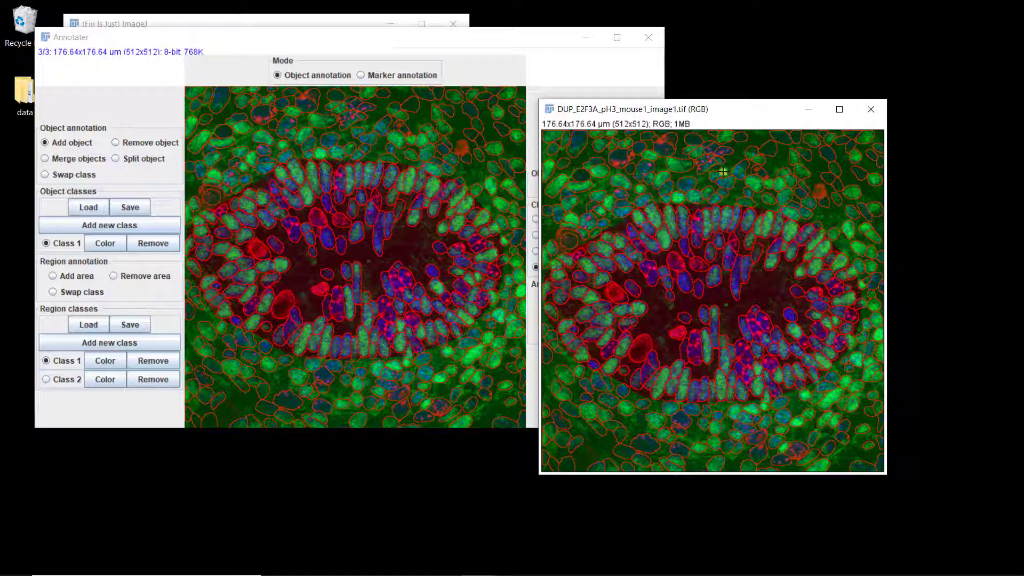
pyautogui.click(870, 108)
pyautogui.click(601, 188)
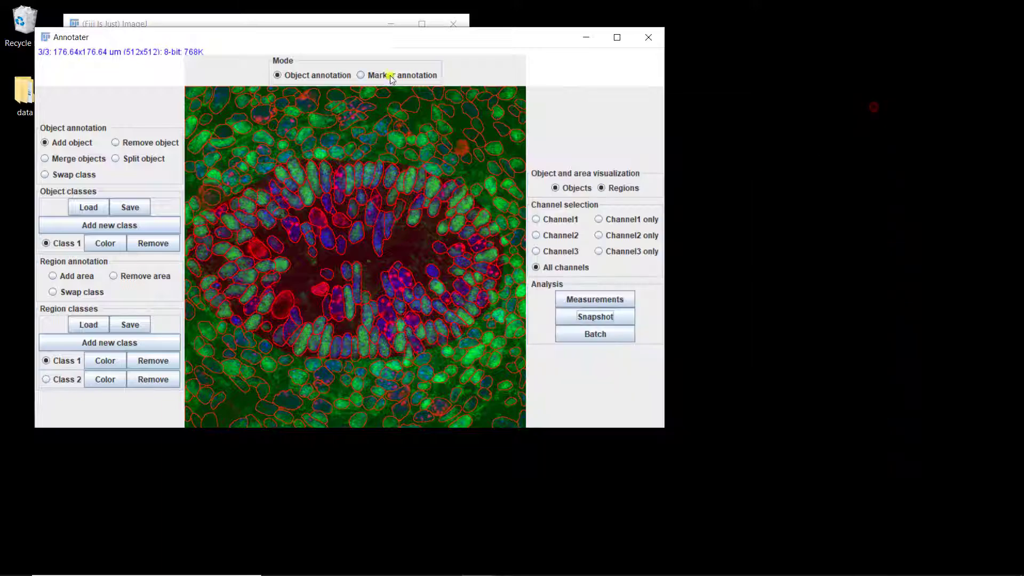
# - Start batch processing from marker annotation mode for marker-associated objects using the previously defined methods, including region images and result images
pyautogui.click(386, 74)
pyautogui.click(377, 39)
pyautogui.moveTo(385, 42); pyautogui.dragTo(568, 53)
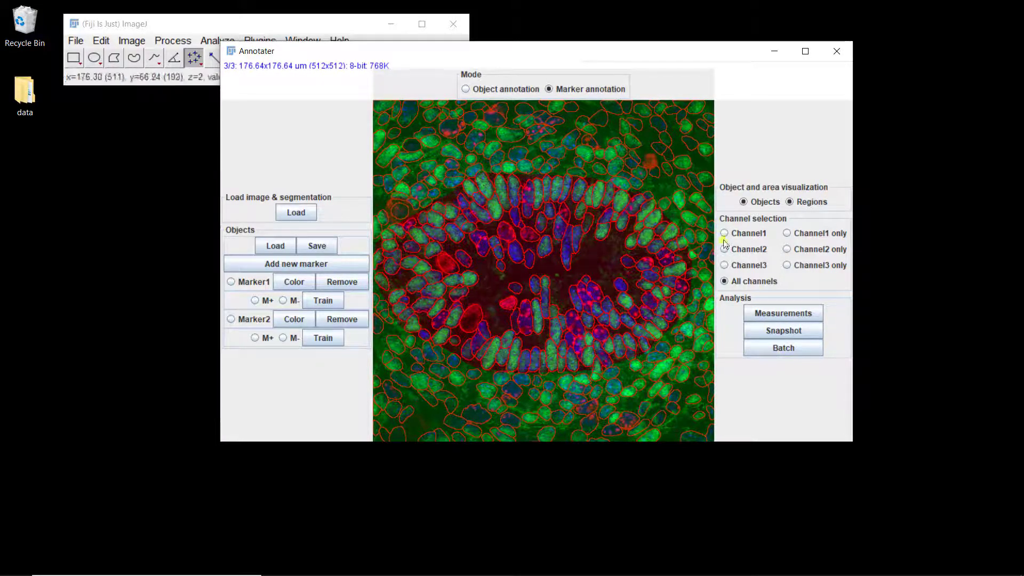
pyautogui.click(783, 349)
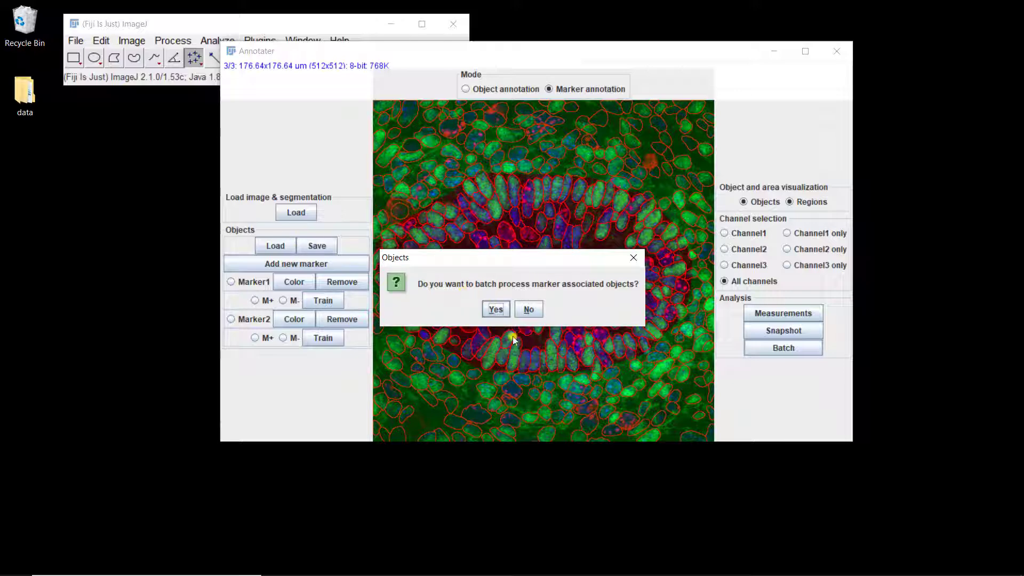
pyautogui.click(495, 309)
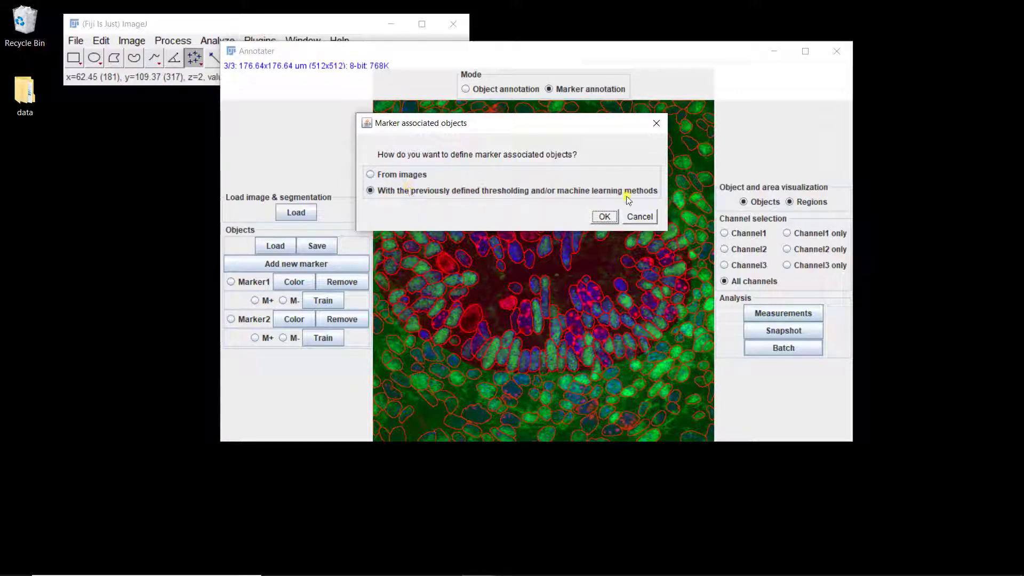
pyautogui.click(603, 217)
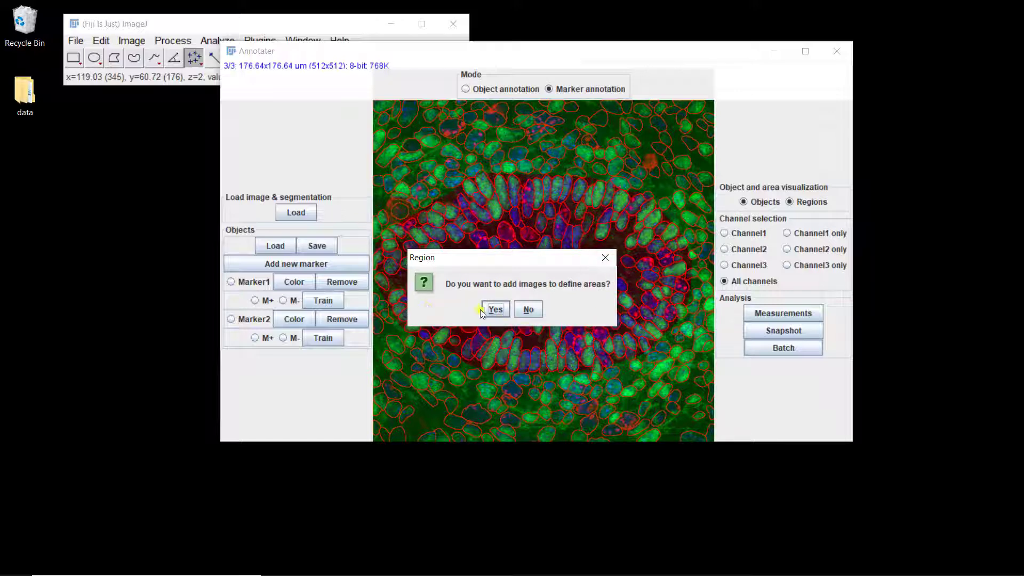
pyautogui.click(497, 312)
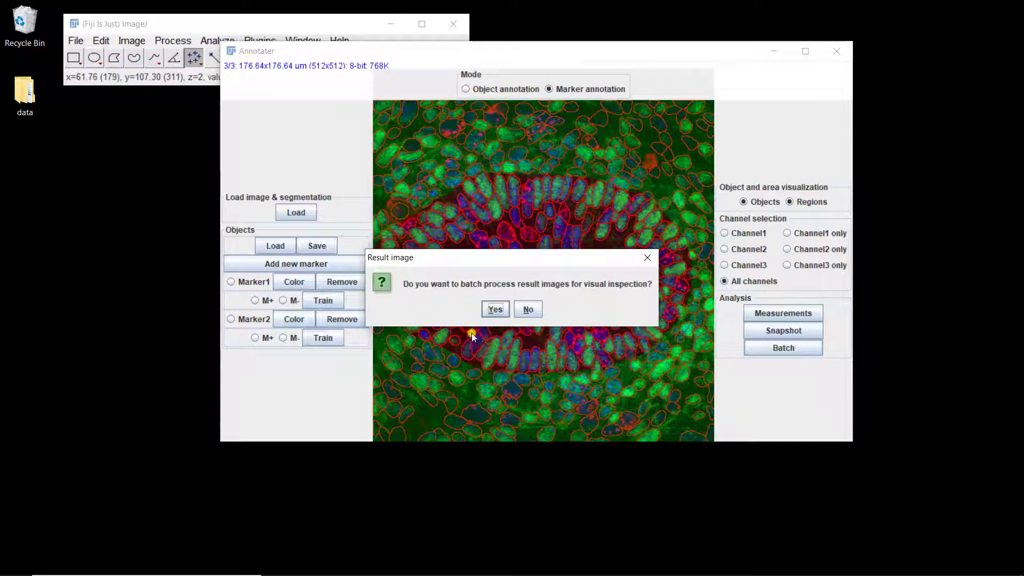
pyautogui.click(492, 308)
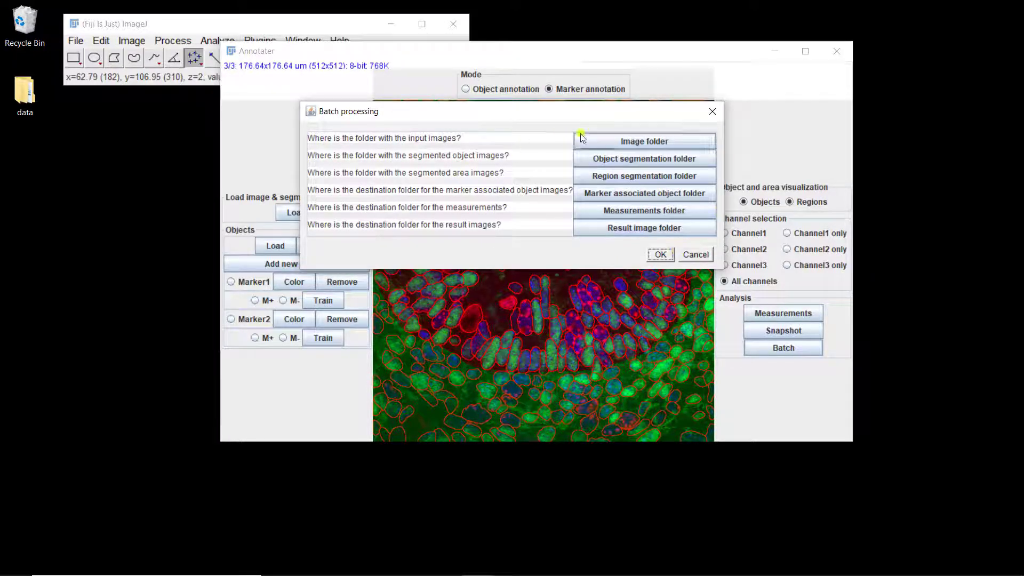
# - Set the batch input image folder to the images folder inside data
pyautogui.click(617, 142)
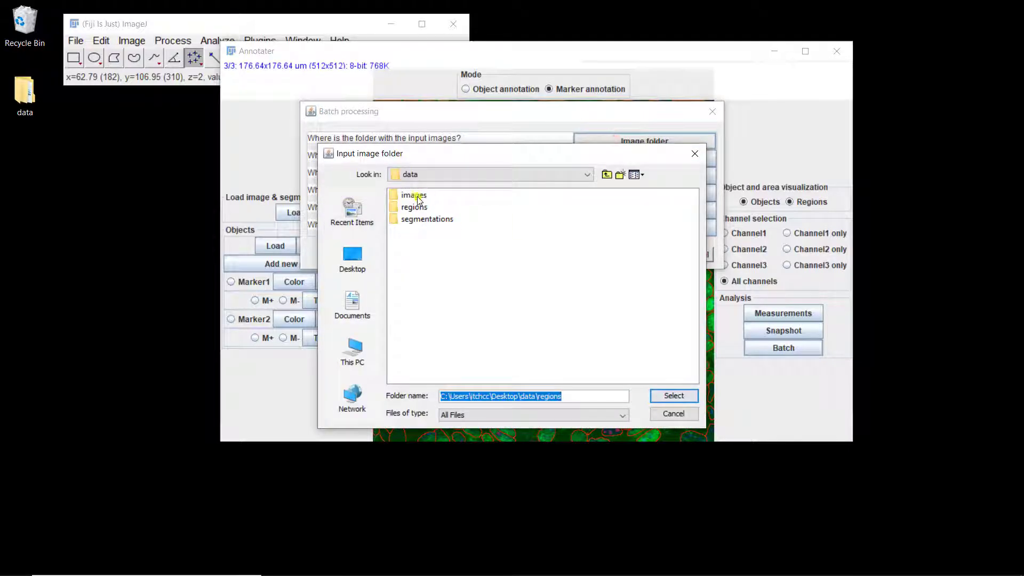
pyautogui.click(416, 196)
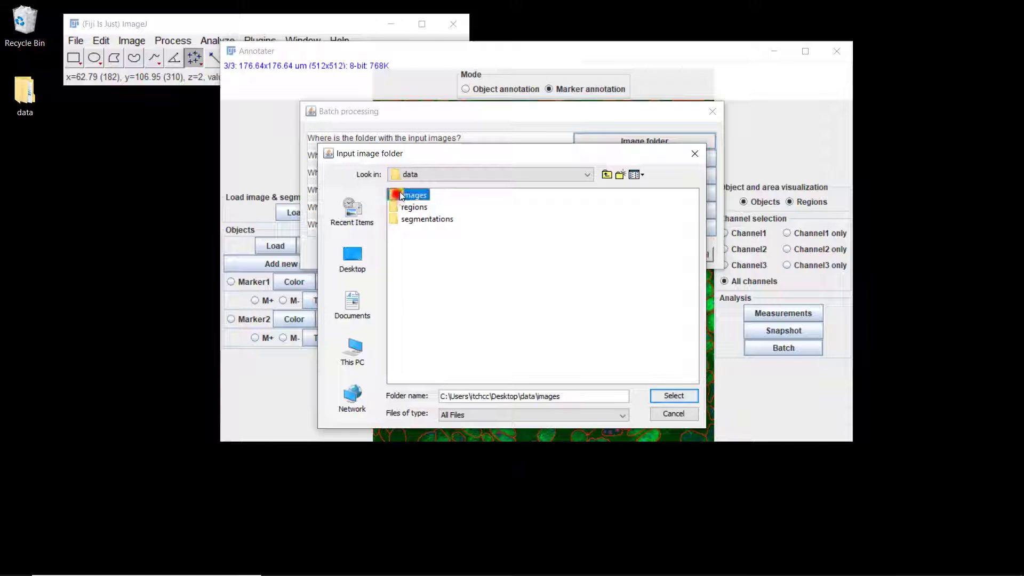
pyautogui.click(397, 198)
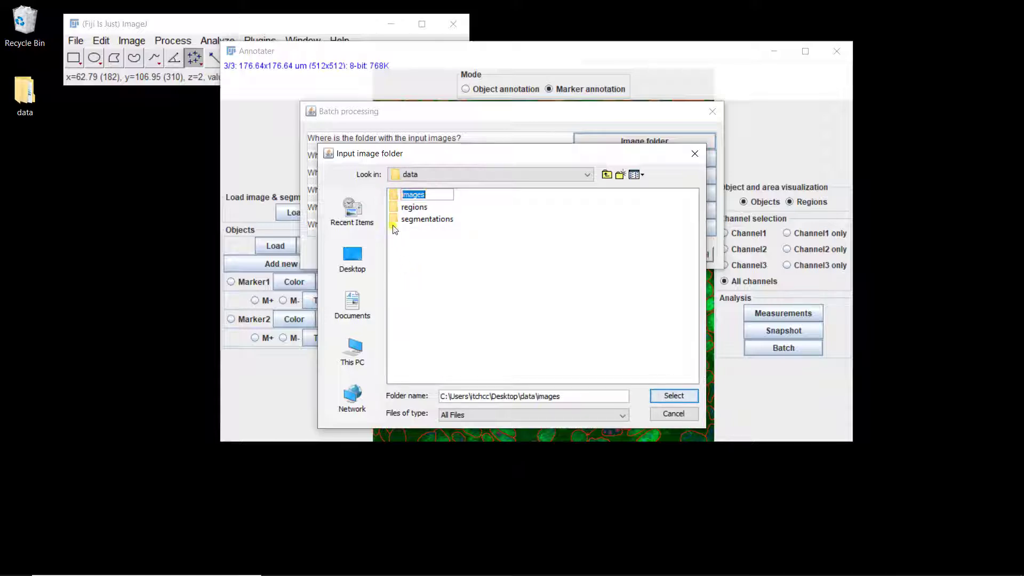
pyautogui.click(409, 196)
pyautogui.click(409, 198)
pyautogui.doubleClick(392, 194)
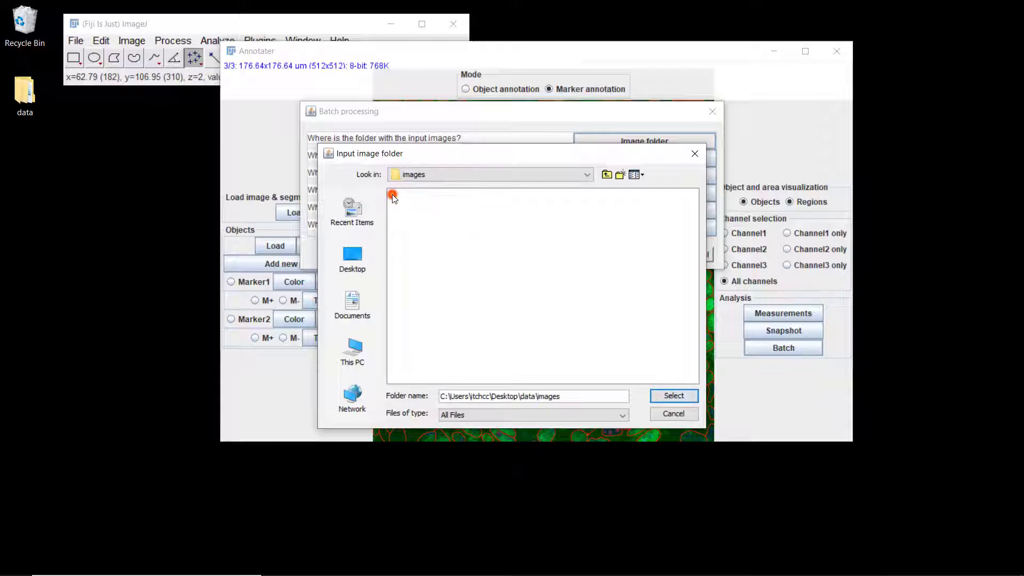
pyautogui.click(678, 395)
# - Set the batch object segmentation folder to the segmentations folder inside data
pyautogui.click(650, 155)
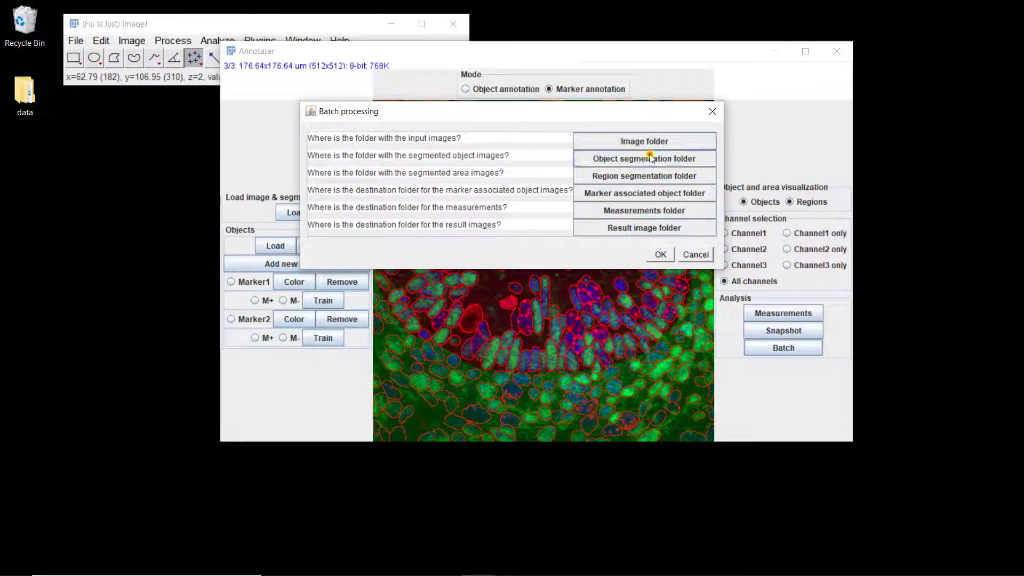
pyautogui.doubleClick(438, 219)
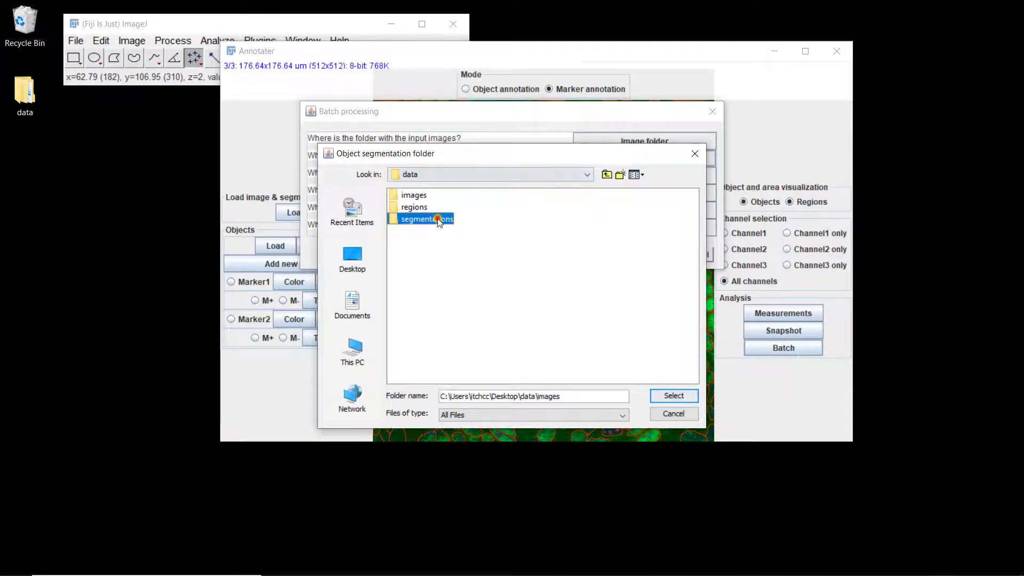
pyautogui.click(662, 396)
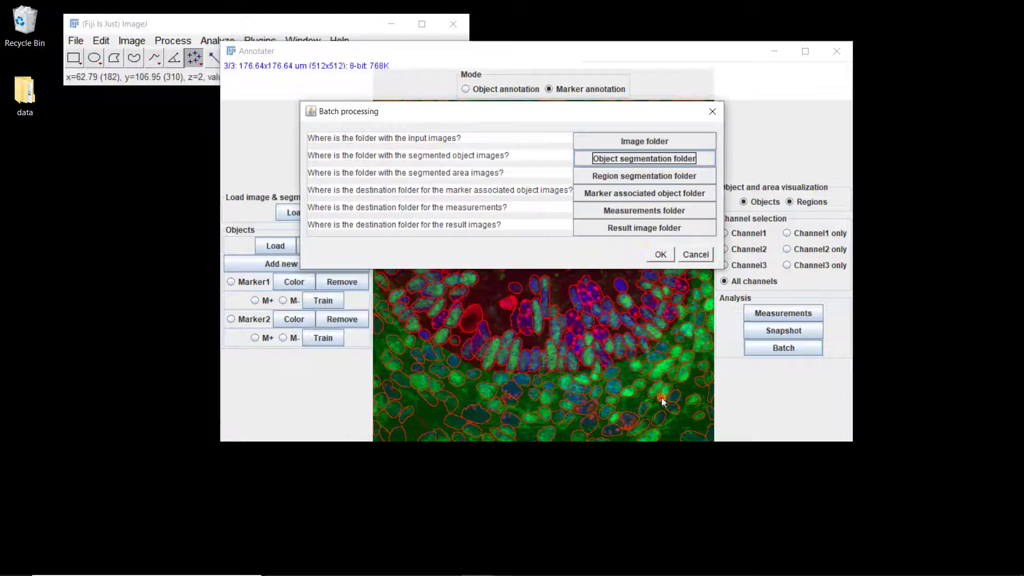
# - Set the batch region segmentation folder to the regions folder inside data
pyautogui.click(614, 176)
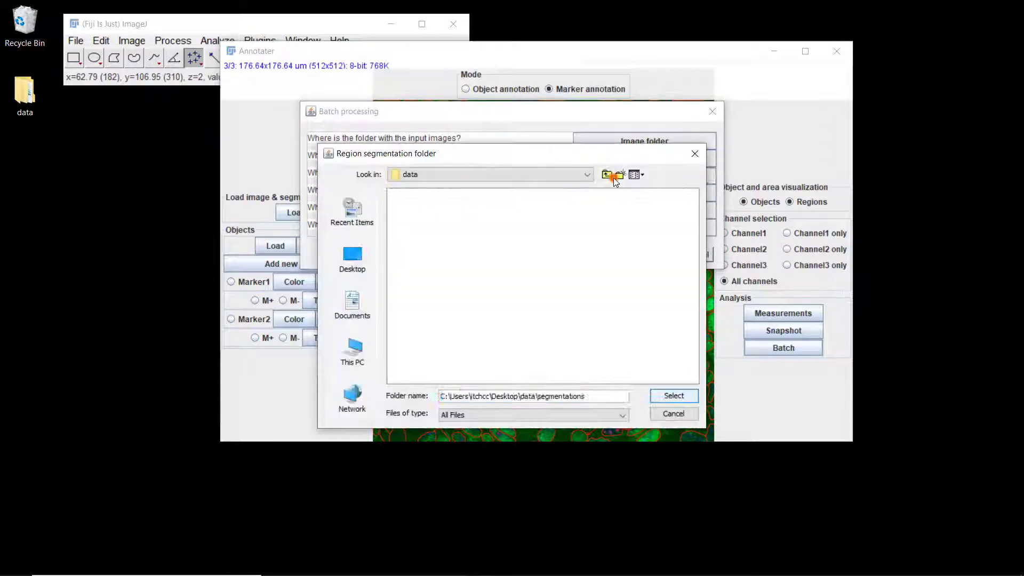
pyautogui.doubleClick(416, 208)
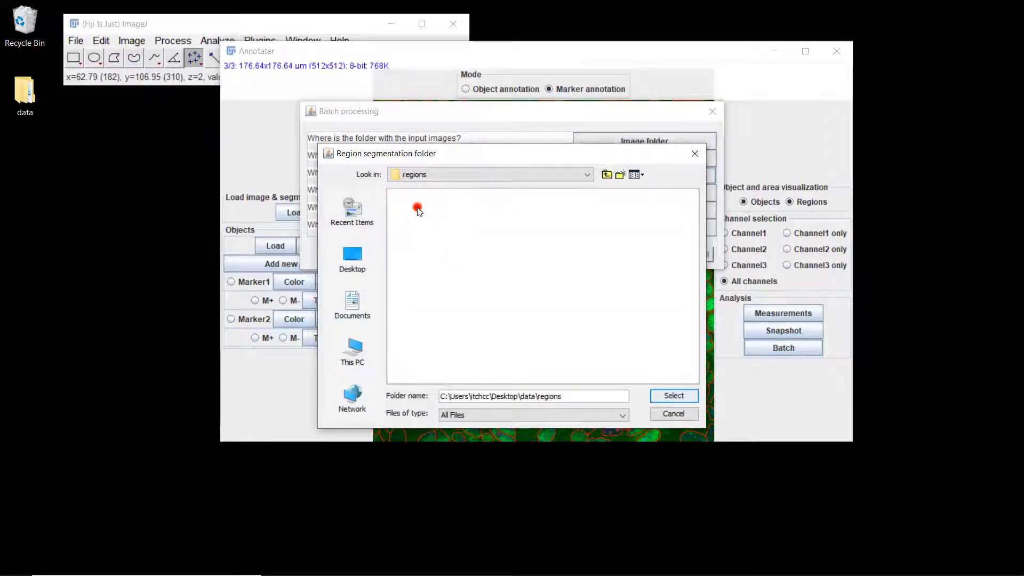
pyautogui.click(671, 396)
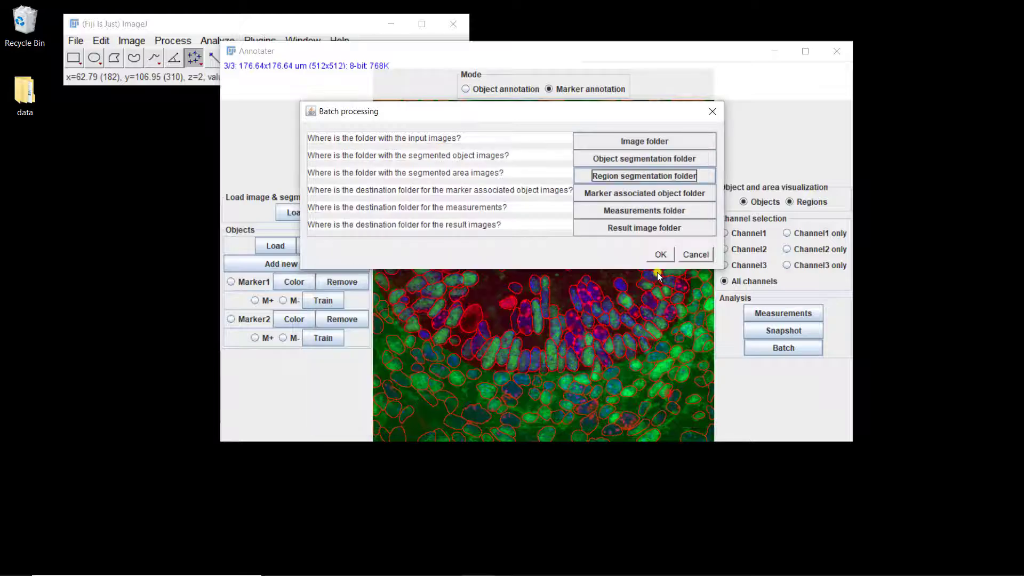
# - Create a markerAssociatedObjects folder inside data and set it as the destination for the marker-associated object images
pyautogui.click(657, 192)
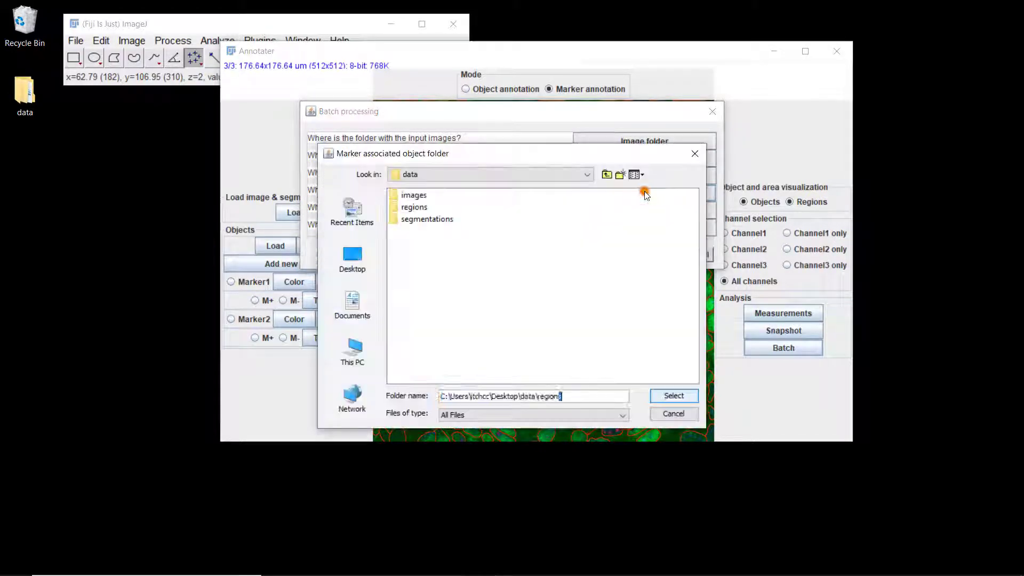
pyautogui.click(619, 176)
pyautogui.write('m')
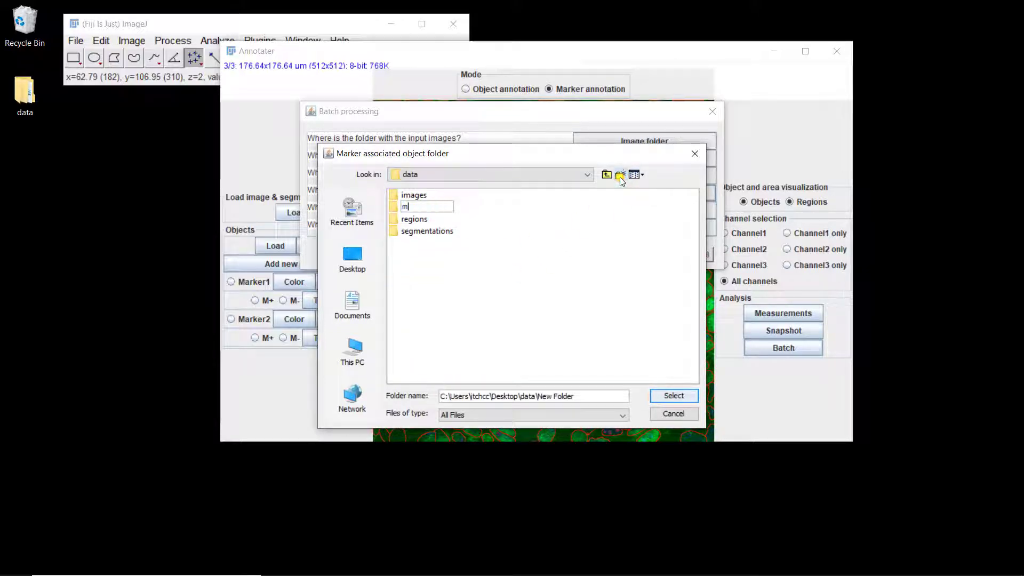
pyautogui.write('arkerAssociatedObjects')
pyautogui.press('Return')
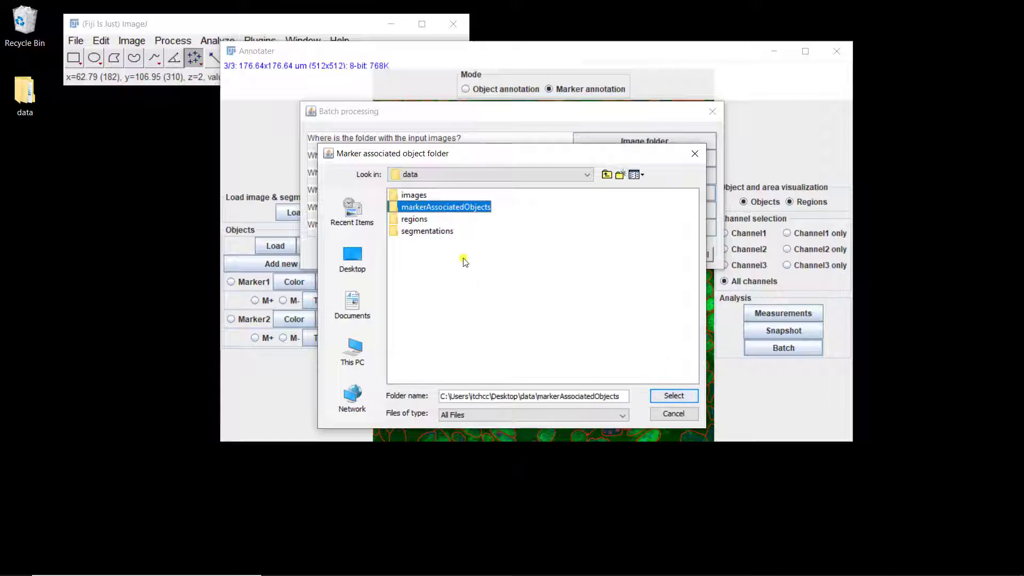
pyautogui.doubleClick(401, 209)
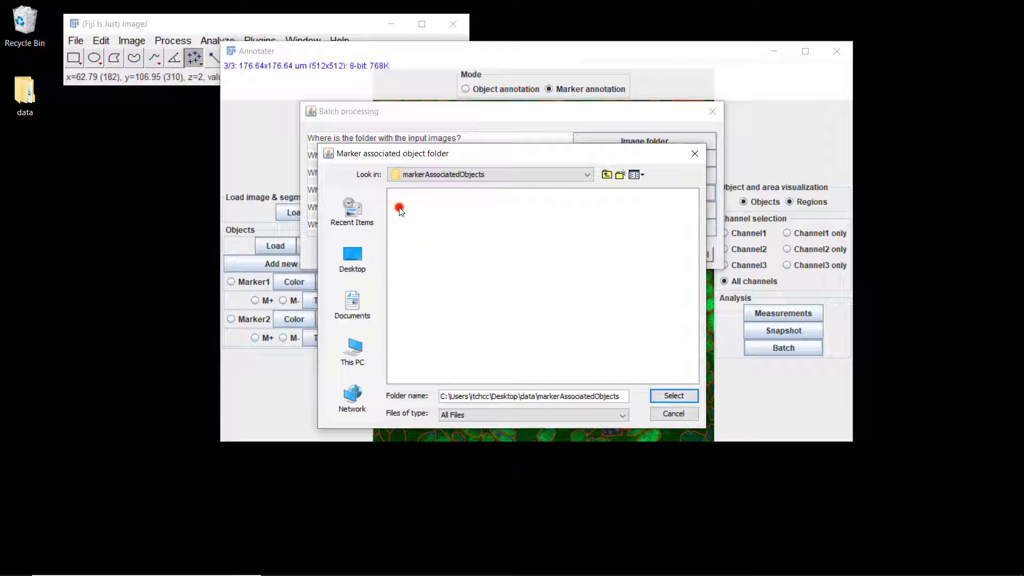
pyautogui.click(692, 399)
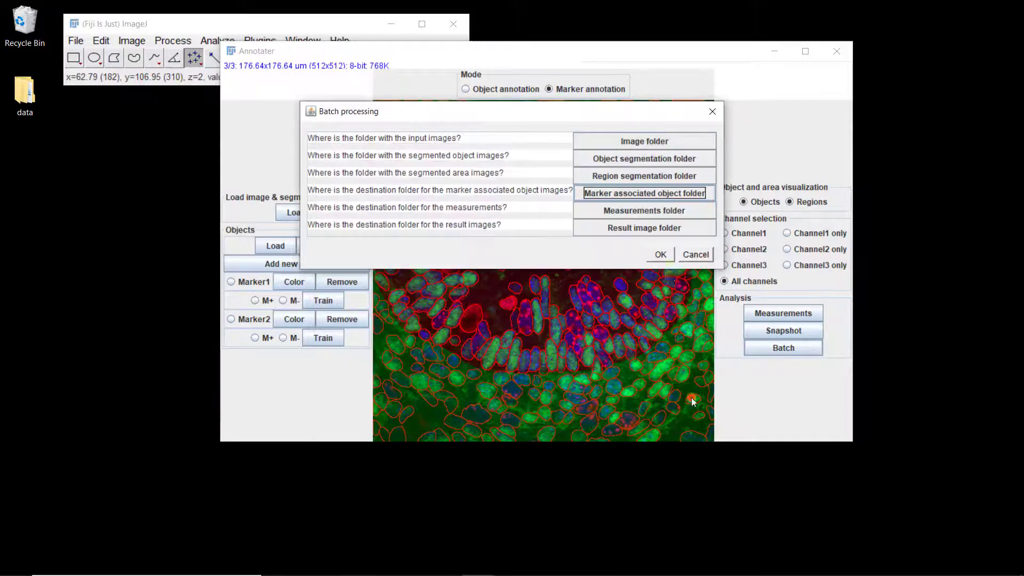
# - Create a results folder inside data and set it as the destination for the batch measurements
pyautogui.click(646, 210)
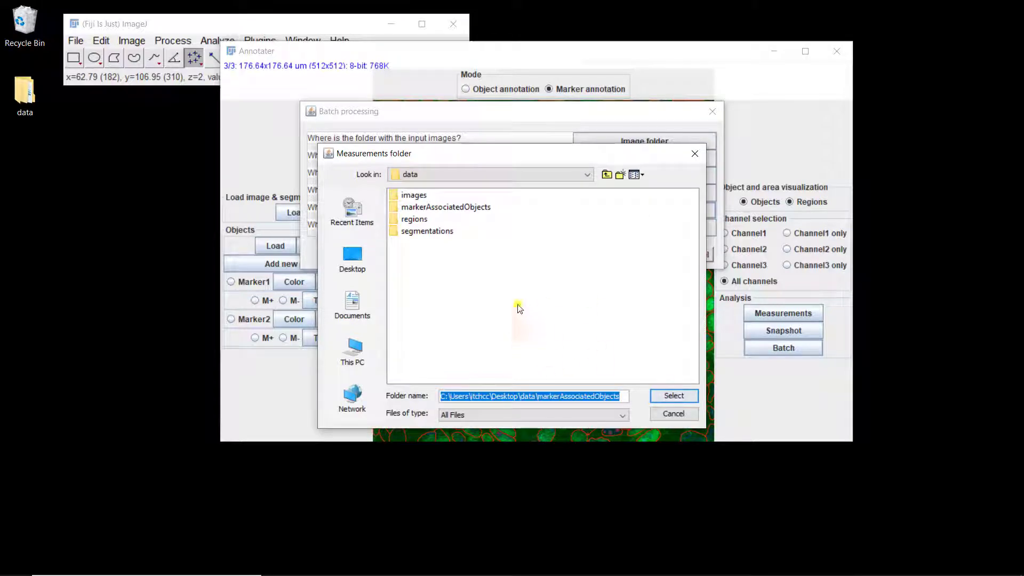
pyautogui.click(621, 175)
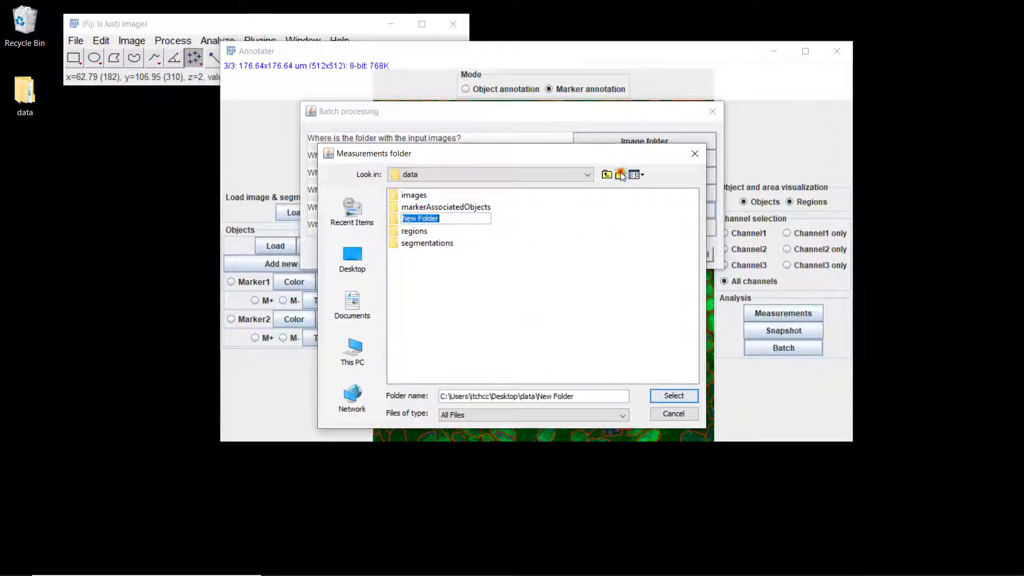
pyautogui.write('res')
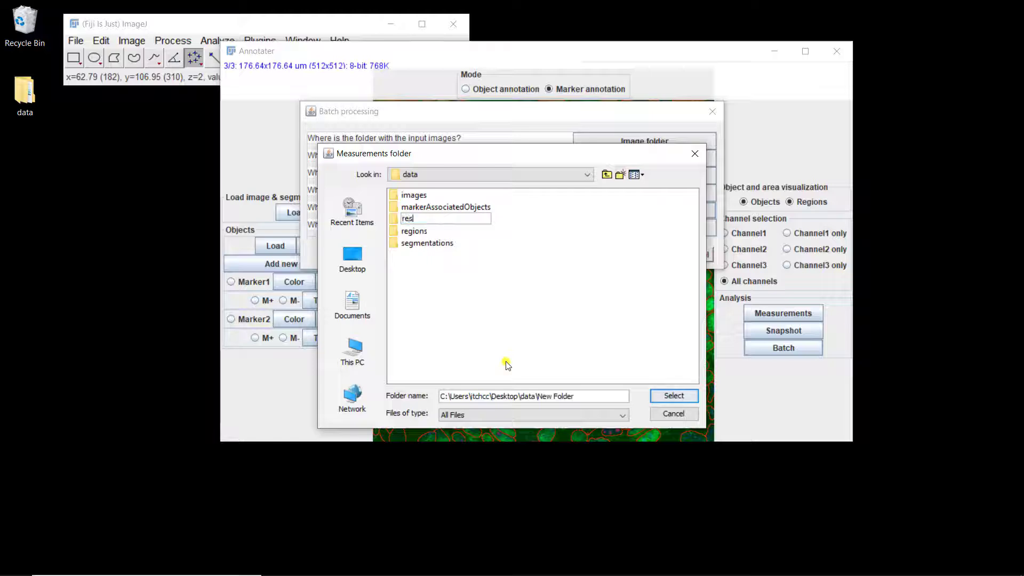
pyautogui.write('ults')
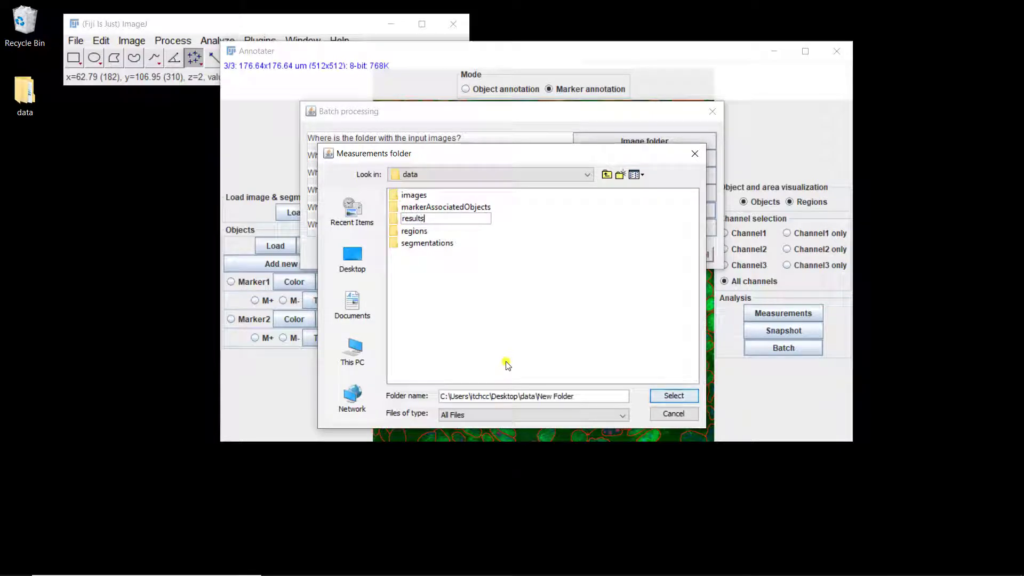
pyautogui.press('Return')
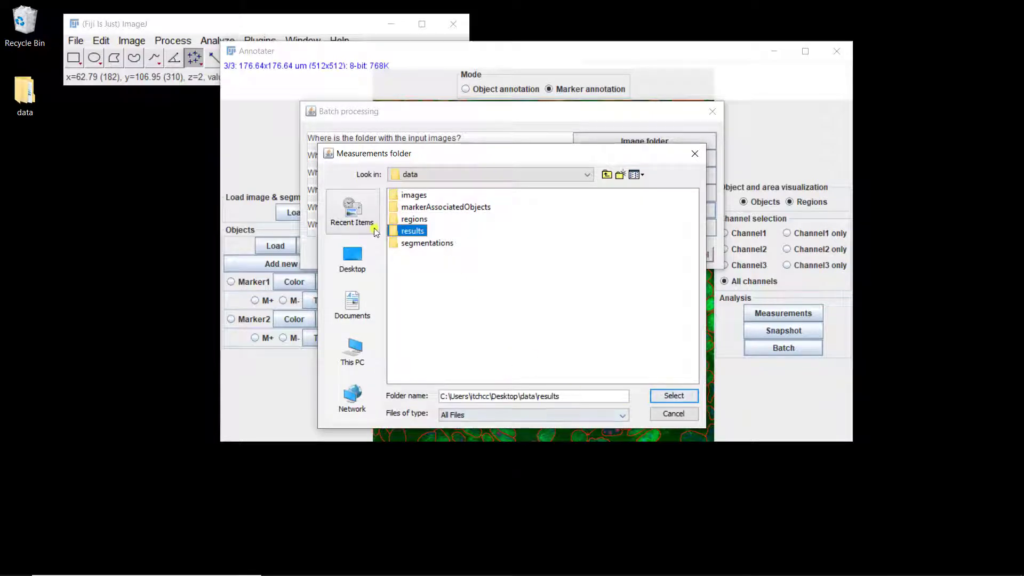
pyautogui.doubleClick(412, 231)
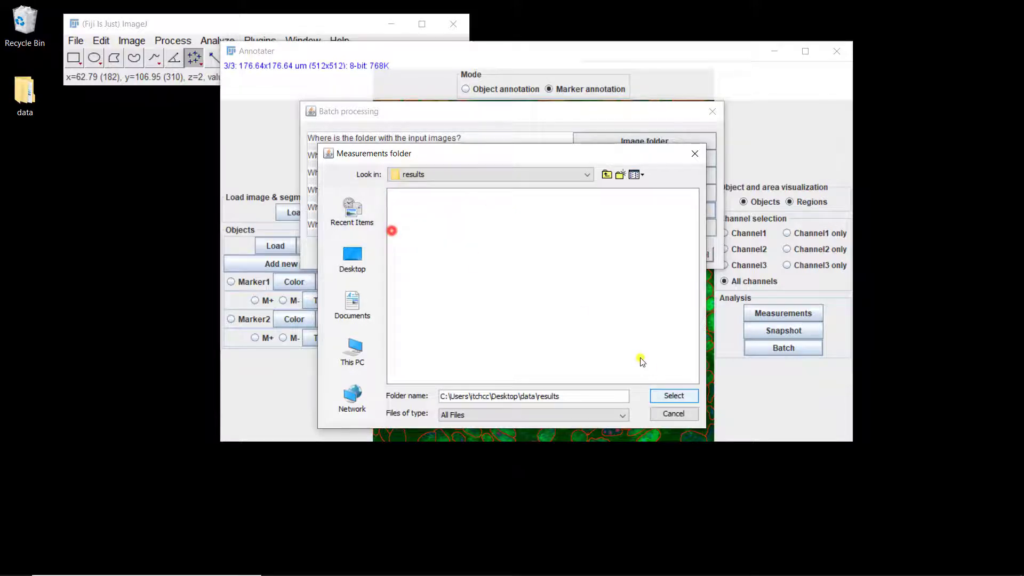
pyautogui.click(663, 394)
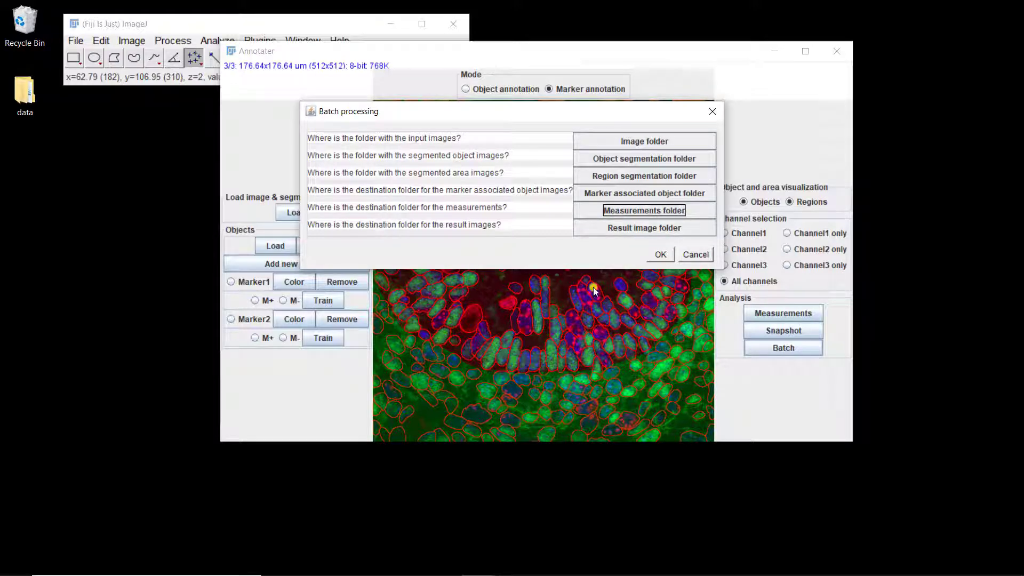
# - Create a resultImages folder inside data and set it as the destination for the batch result images
pyautogui.click(639, 227)
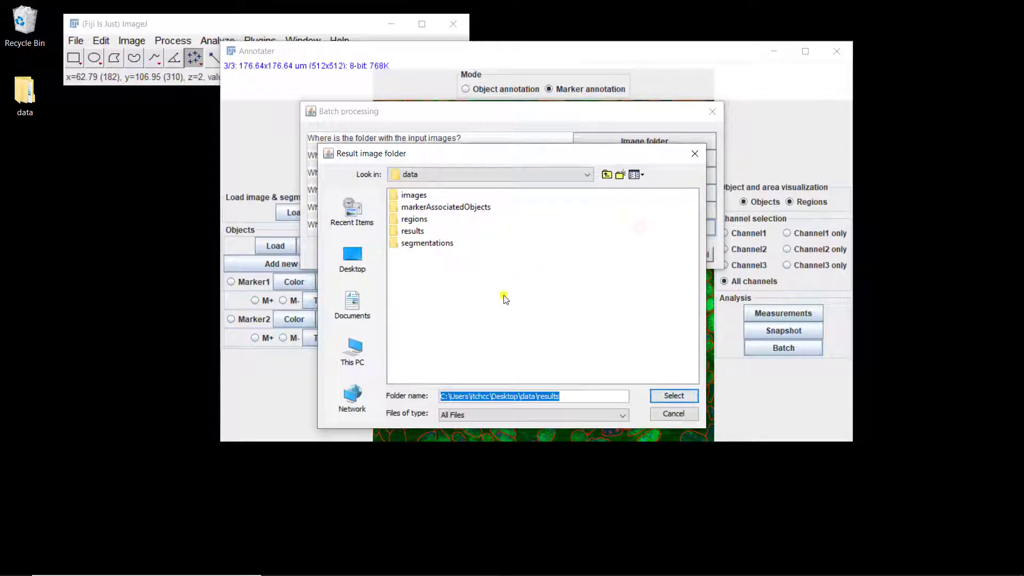
pyautogui.click(620, 175)
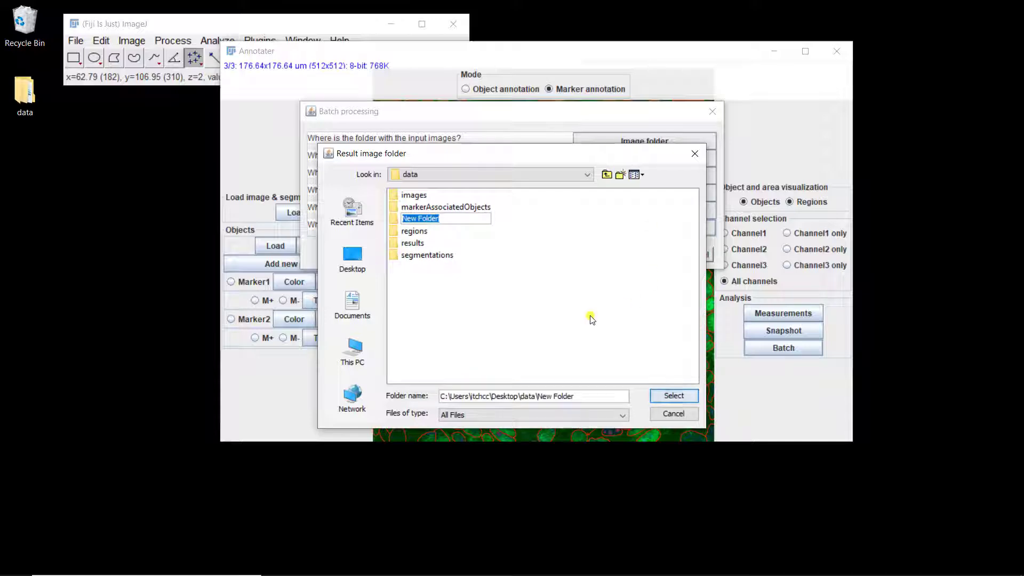
pyautogui.write('resultImages')
pyautogui.press('Return')
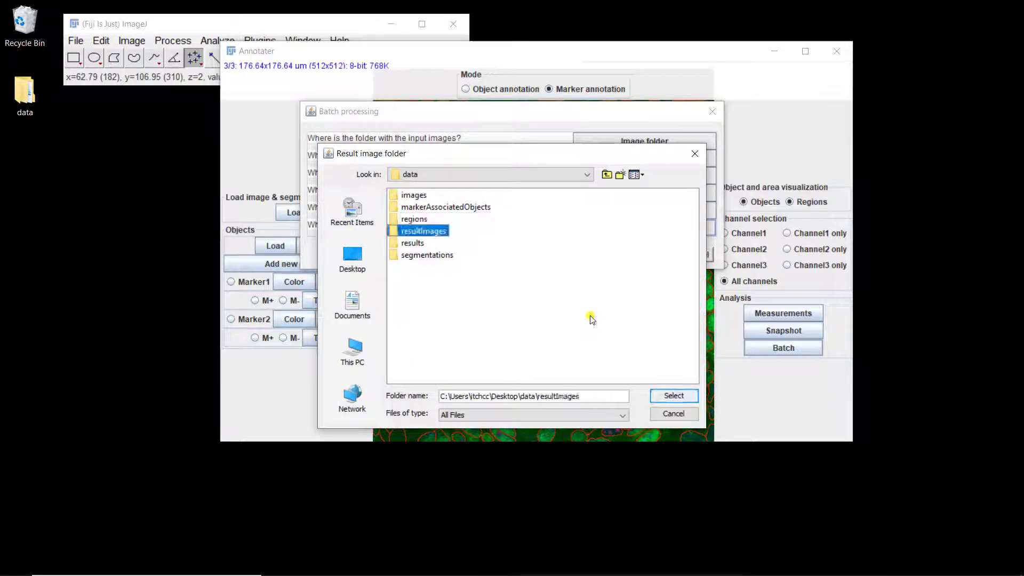
pyautogui.doubleClick(393, 231)
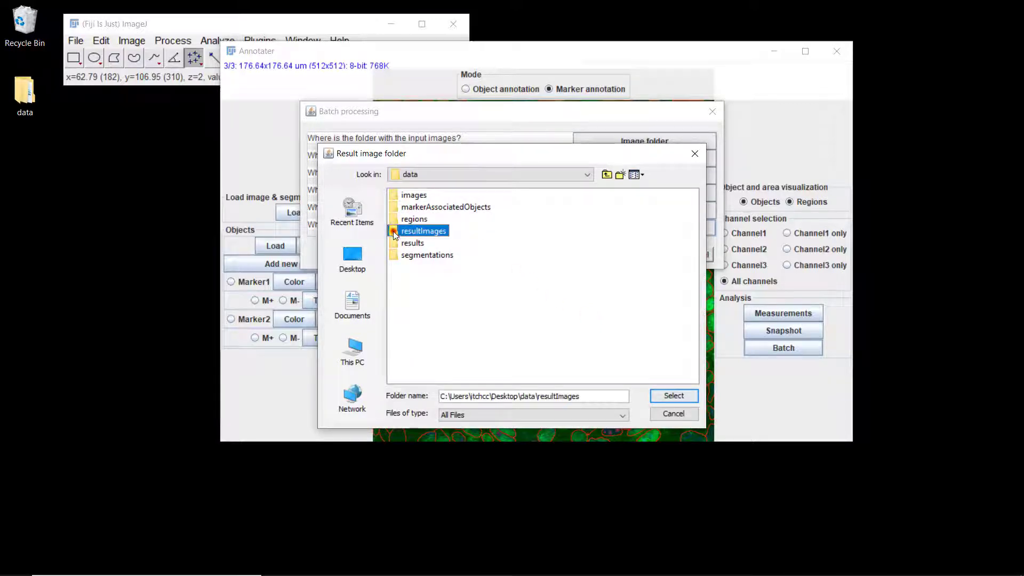
pyautogui.click(674, 396)
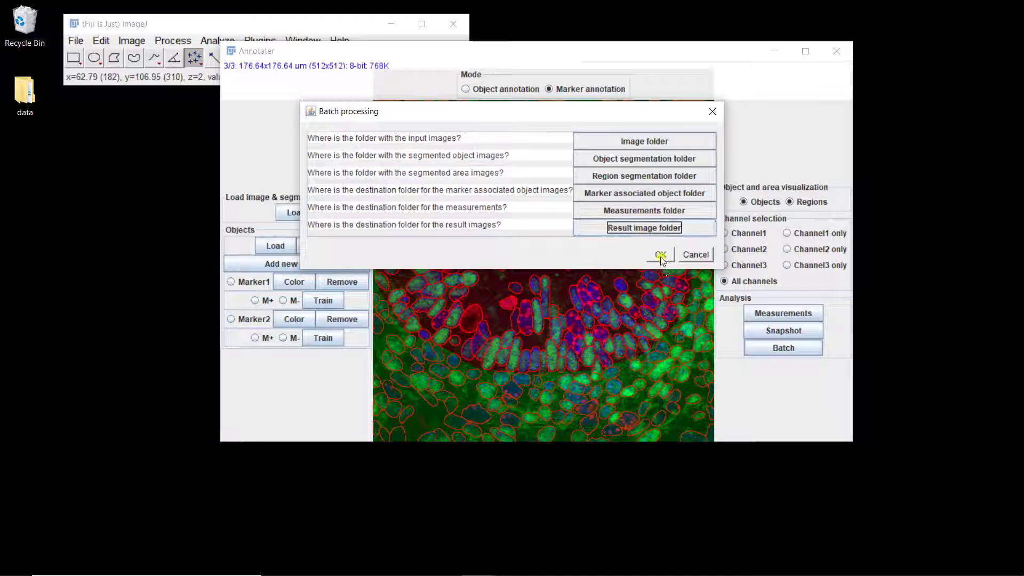
# - Accept the batch folders and specify that Marker 2 does not coincide with Marker 1
pyautogui.click(660, 255)
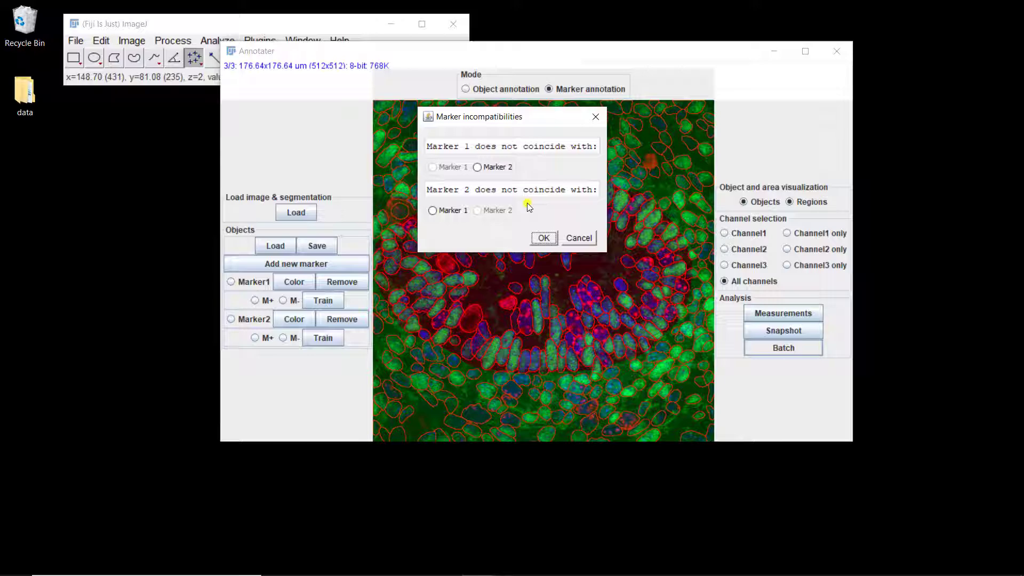
pyautogui.click(447, 211)
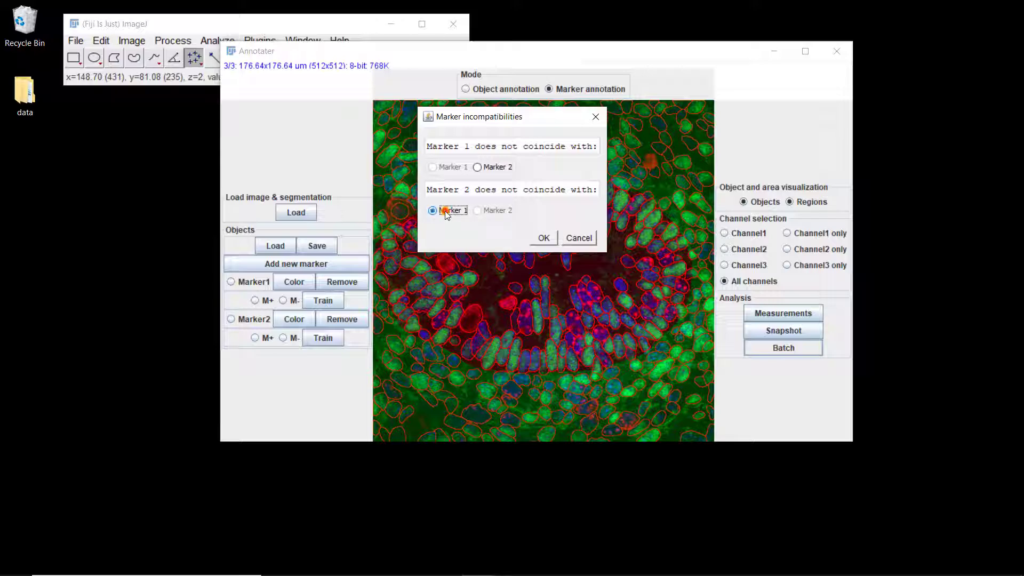
pyautogui.click(543, 239)
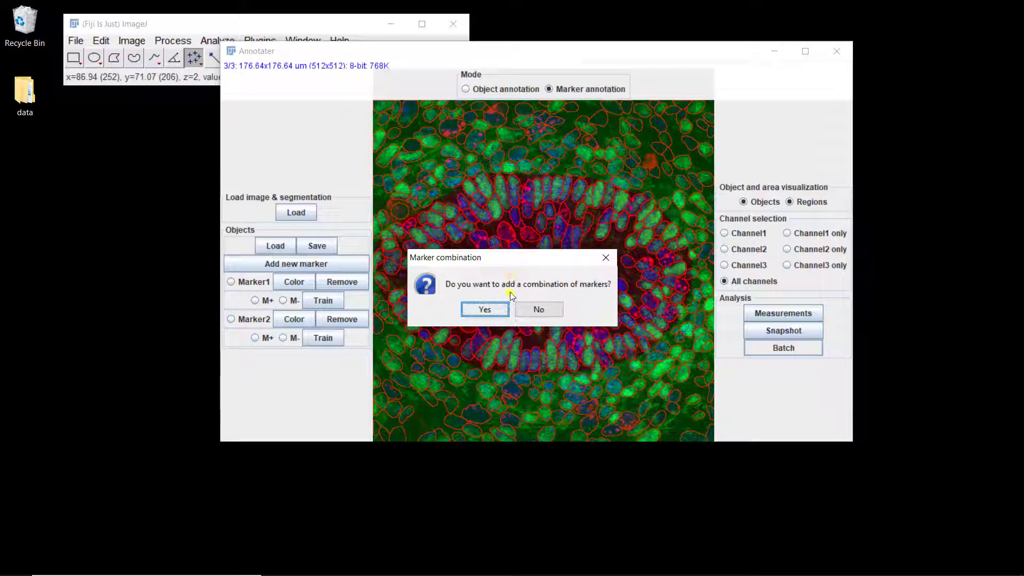
# - Add a marker combination named "Ph3 diffuse" defined by Marker 1 and Marker 2, and run the batch without further combinations
pyautogui.click(483, 309)
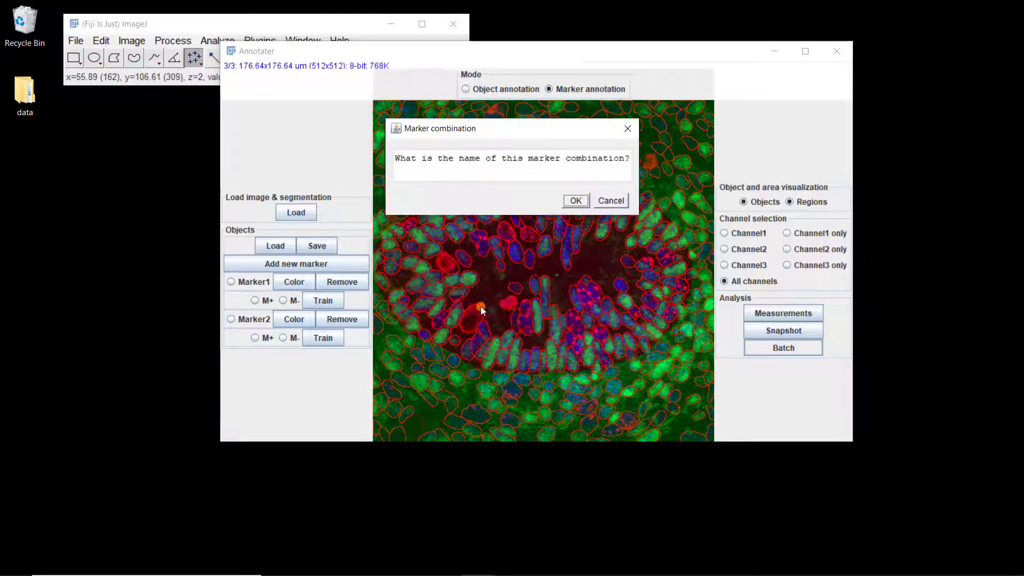
pyautogui.click(458, 175)
pyautogui.write('Ph3 diffuse')
pyautogui.click(568, 200)
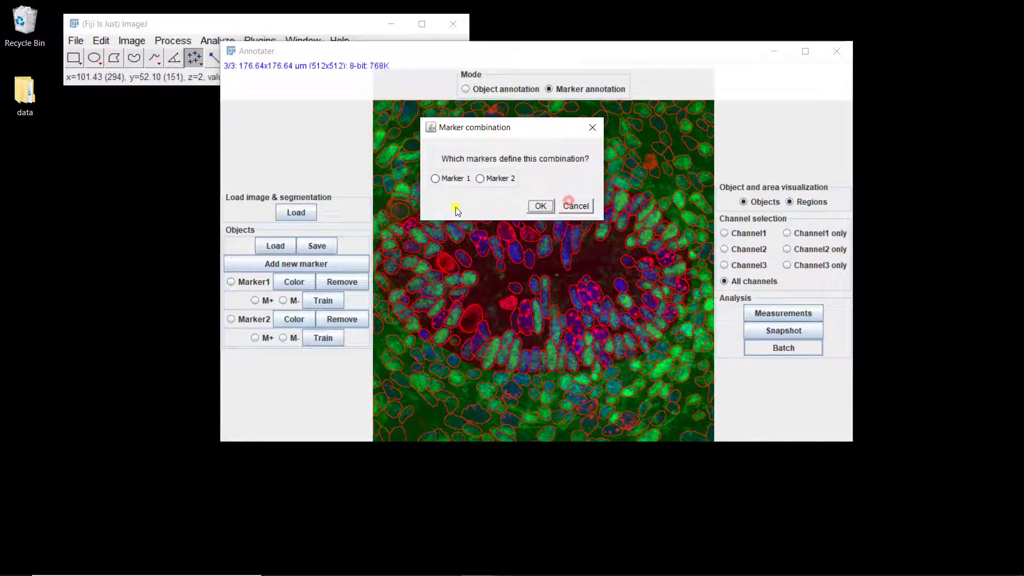
pyautogui.click(453, 179)
pyautogui.click(486, 179)
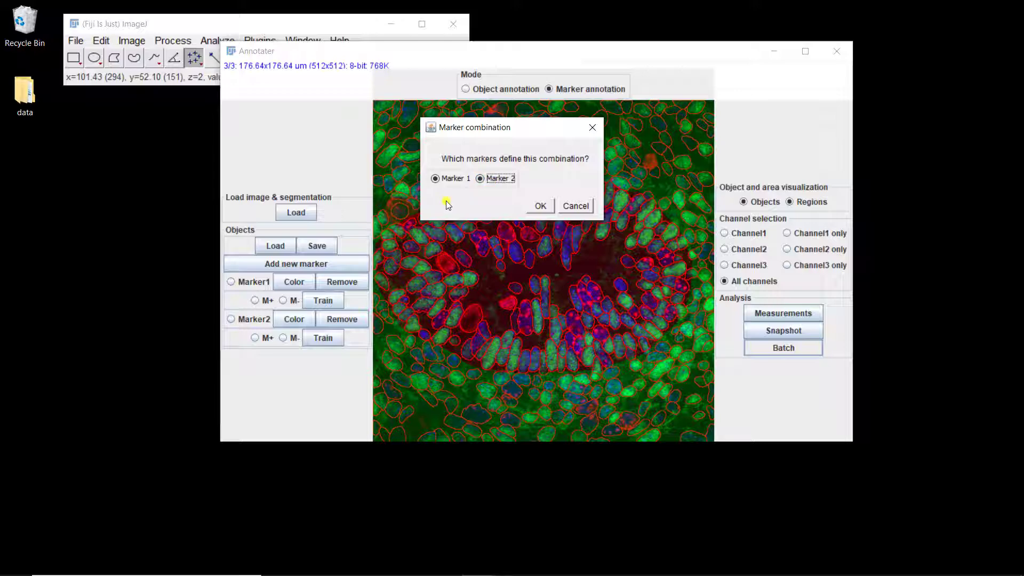
pyautogui.click(491, 177)
pyautogui.click(540, 206)
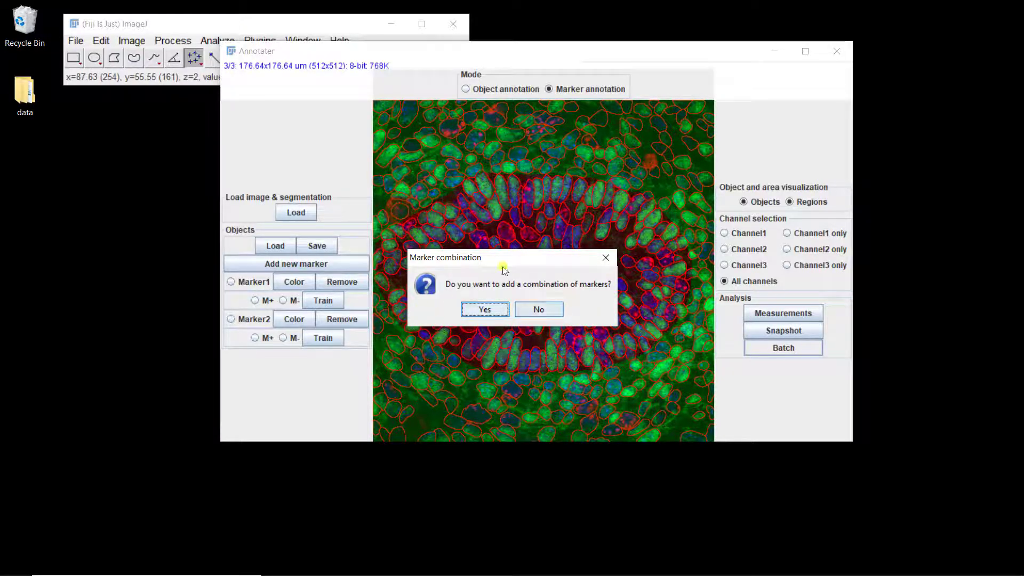
pyautogui.click(538, 311)
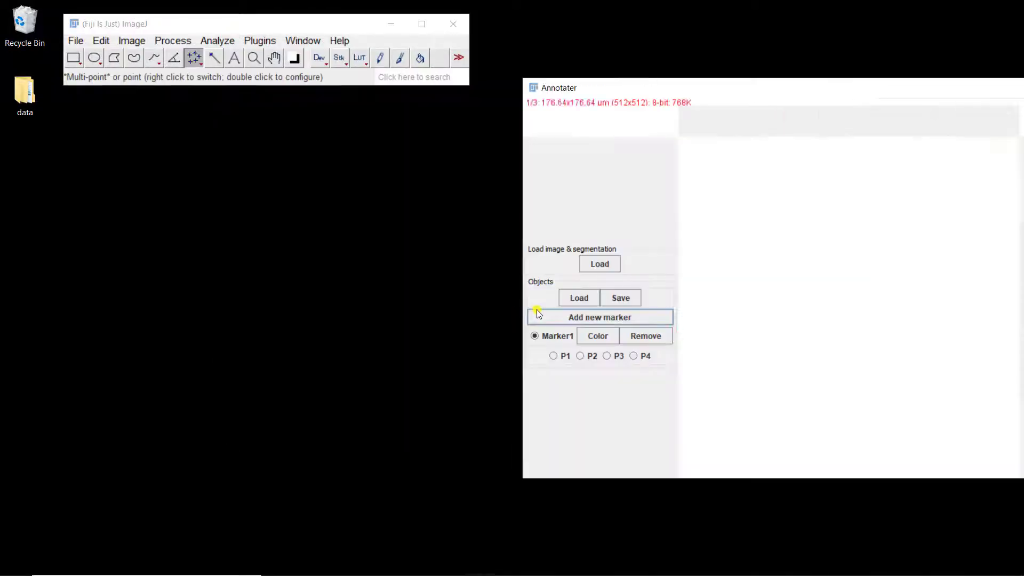
pyautogui.click(537, 313)
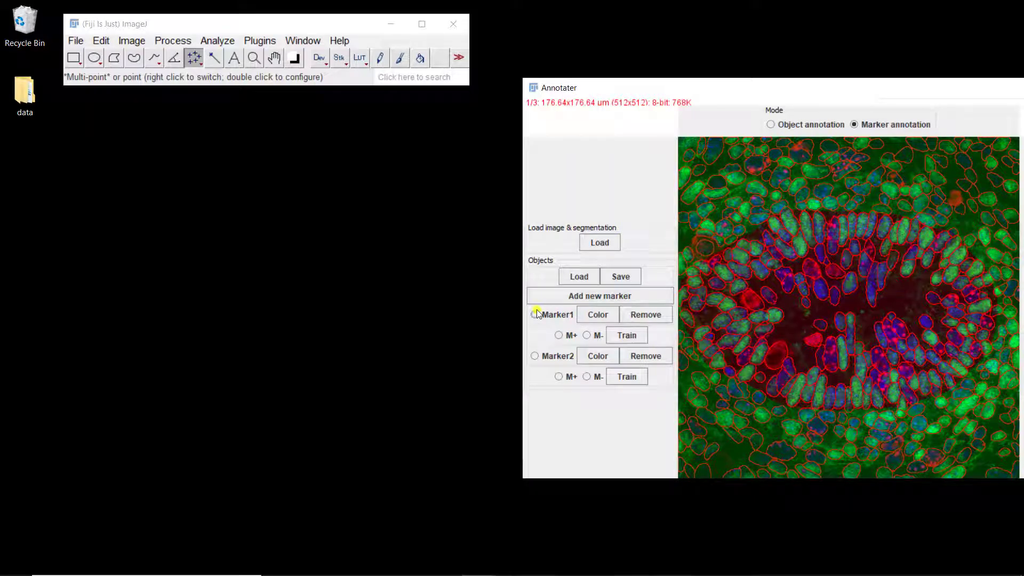
pyautogui.click(535, 314)
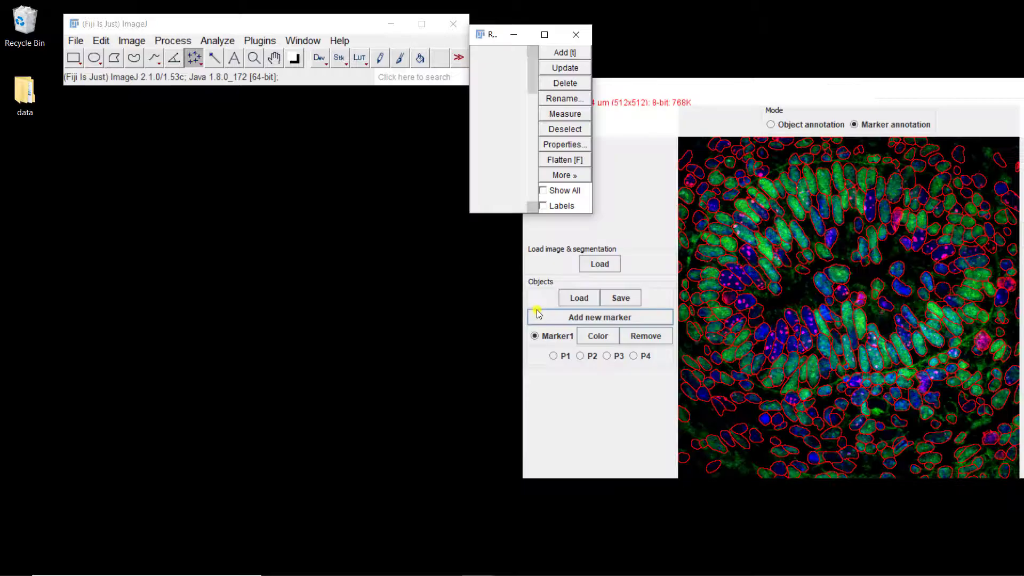
pyautogui.click(538, 314)
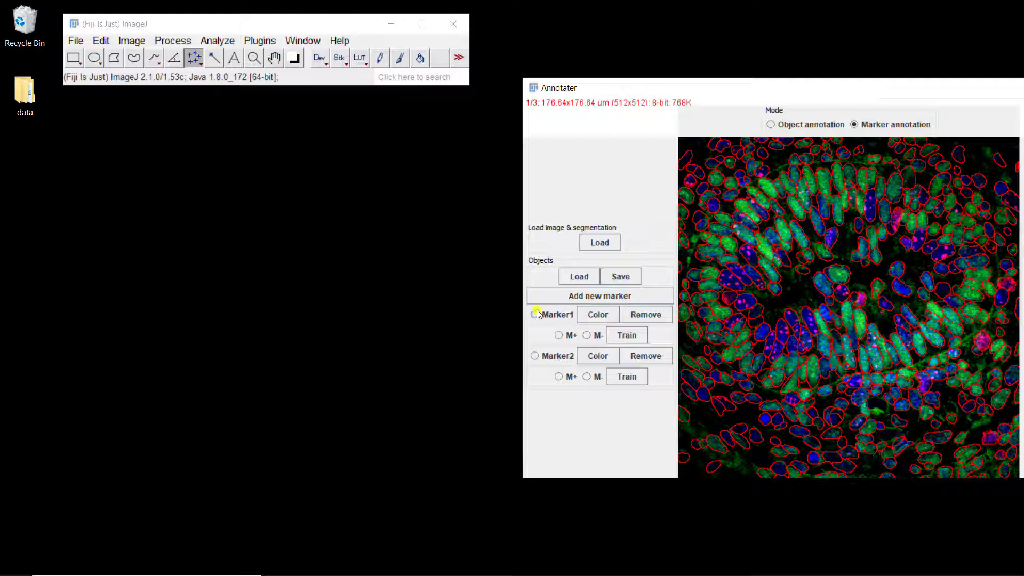
pyautogui.click(536, 314)
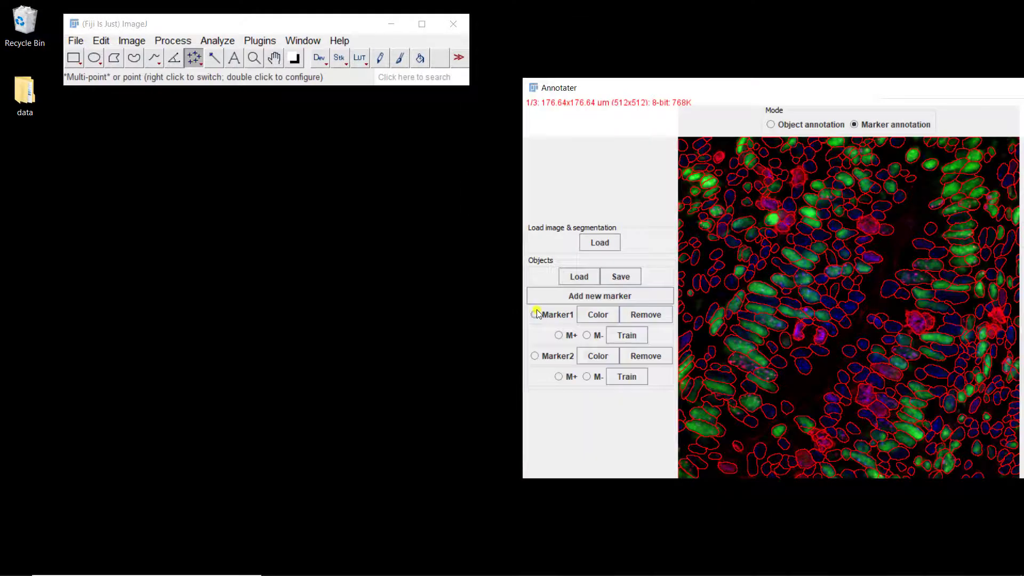
pyautogui.click(536, 314)
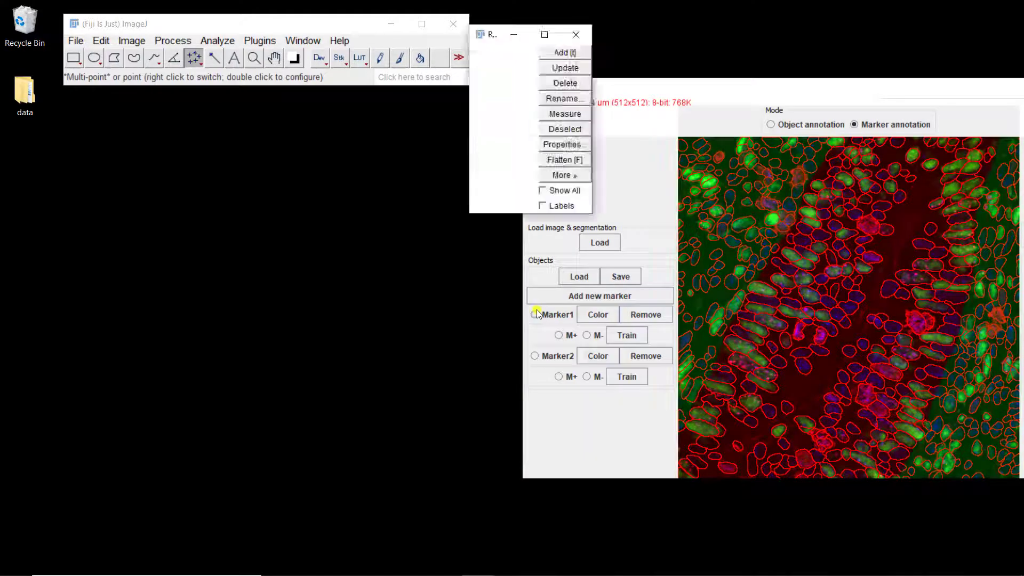
# - Move the Annotater window back toward the middle of the desktop so that all of it is in view
pyautogui.rightClick(698, 87)
pyautogui.click(655, 87)
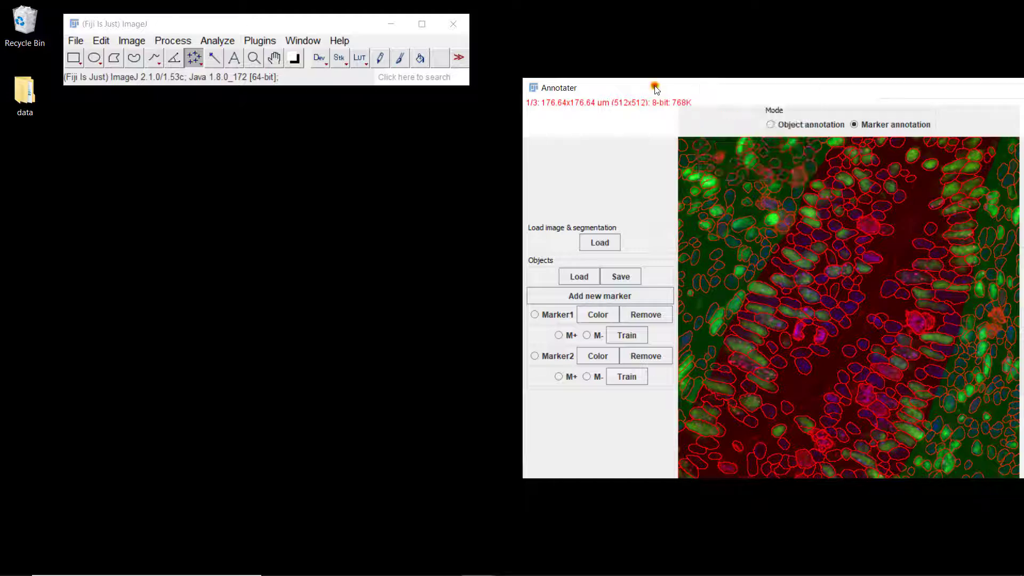
pyautogui.moveTo(655, 87)
pyautogui.mouseDown()
pyautogui.moveTo(566, 96)
pyautogui.moveTo(460, 81)
pyautogui.moveTo(396, 101)
pyautogui.mouseUp()
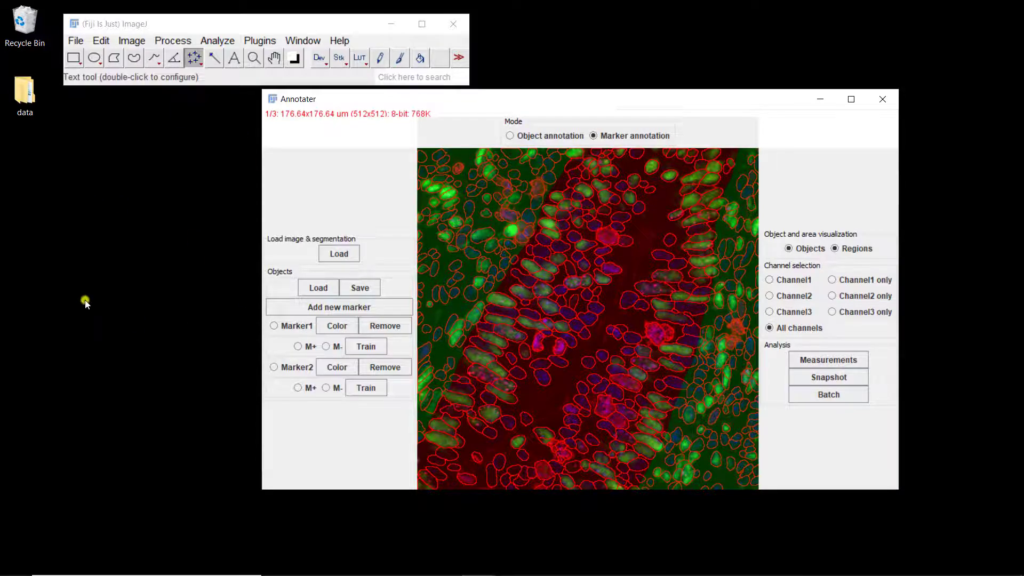
# - Open the data folder from the desktop, bring its window fully into view, and open the markerAssociatedObjects folder
pyautogui.click(32, 100)
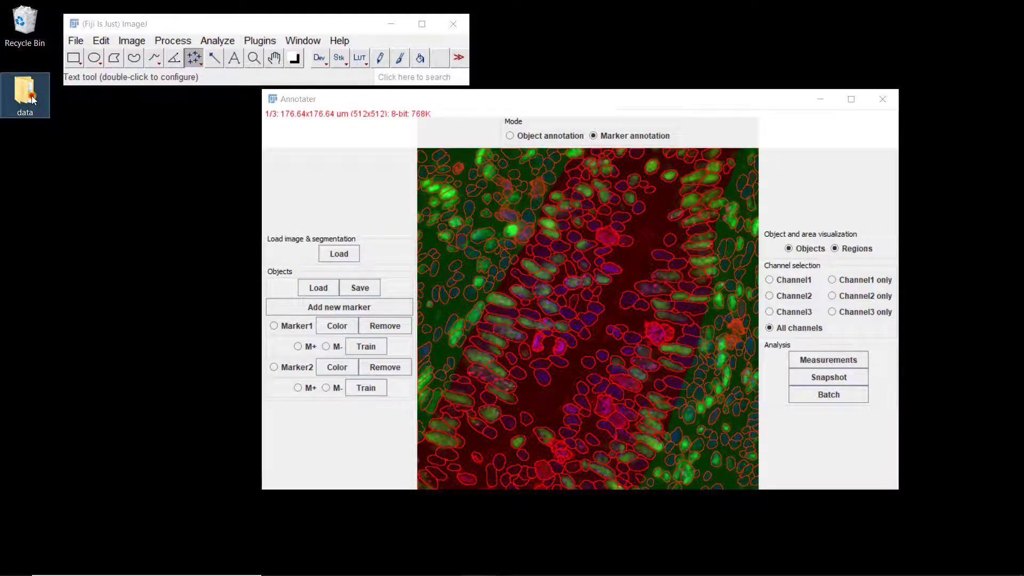
pyautogui.doubleClick(32, 100)
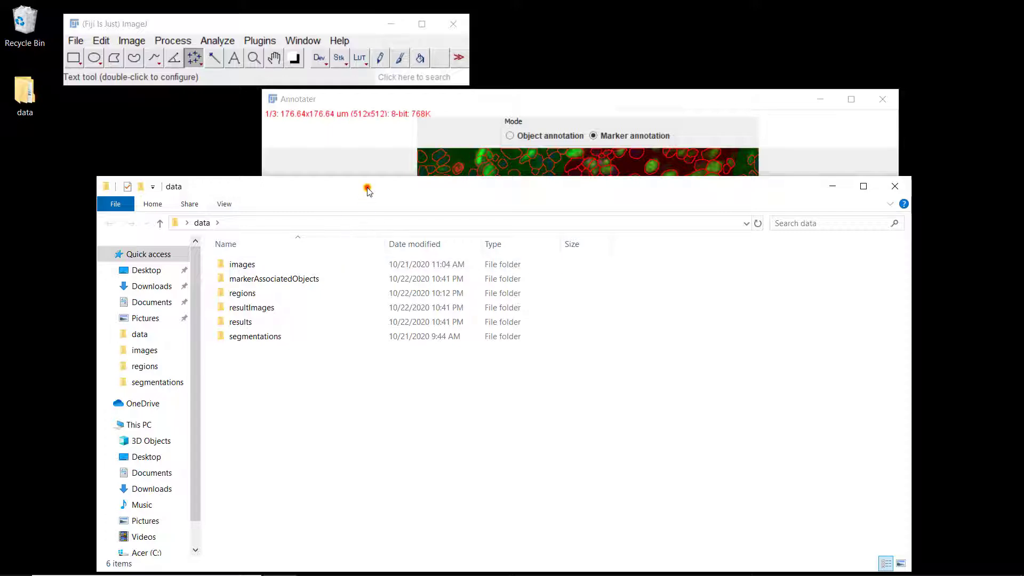
pyautogui.moveTo(367, 191); pyautogui.dragTo(371, 119)
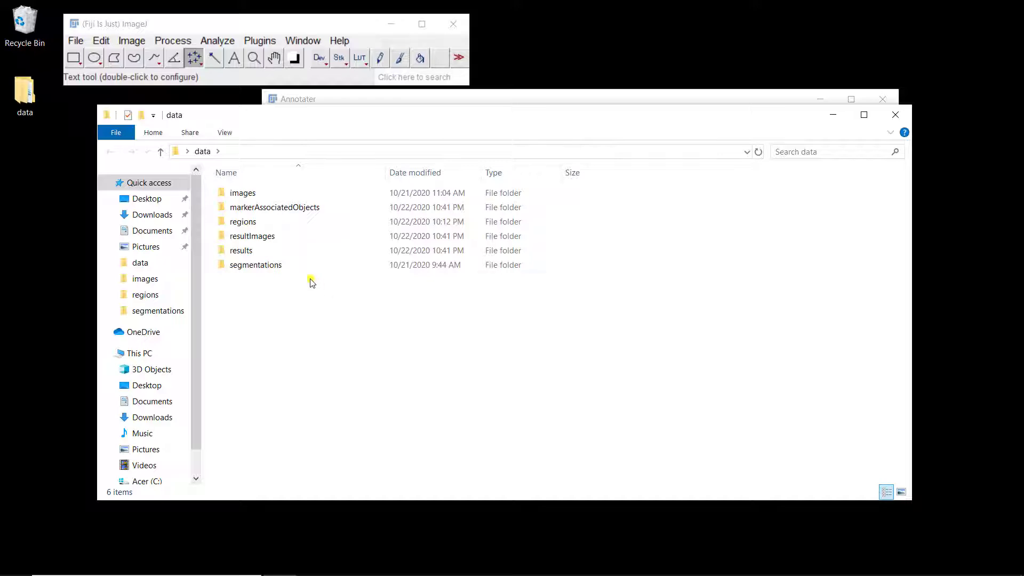
pyautogui.doubleClick(283, 211)
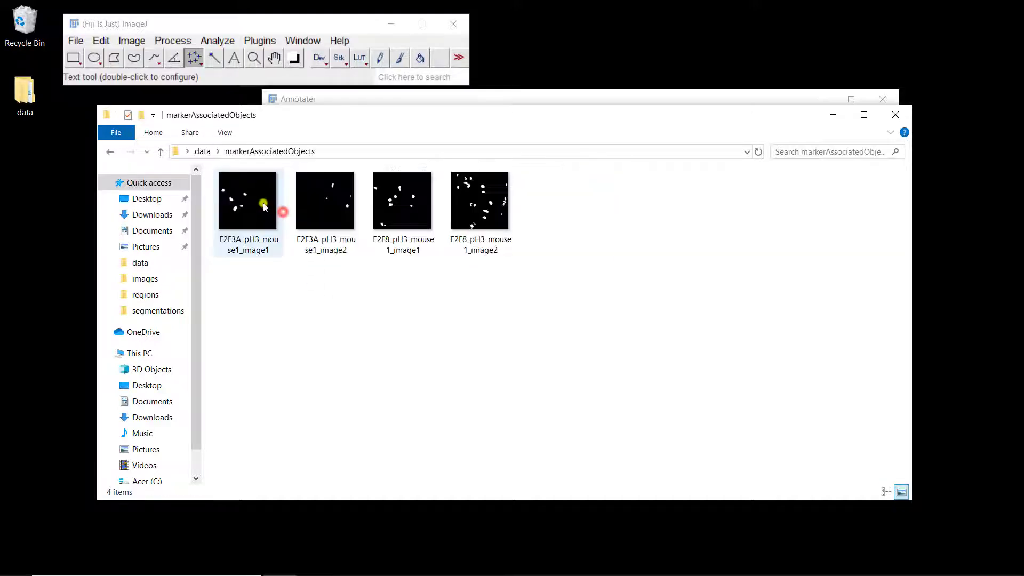
# - Open E2F3A_pH3_mouse1_image1 from markerAssociatedObjects in Fiji, view the second slice of the stack, and close the image
pyautogui.moveTo(250, 209); pyautogui.dragTo(219, 86)
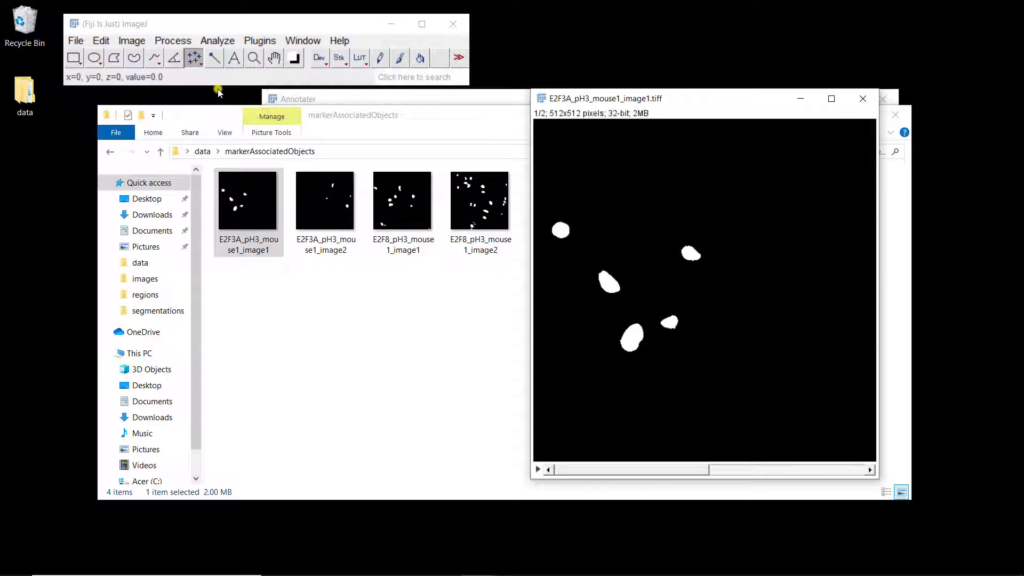
pyautogui.press('Right')
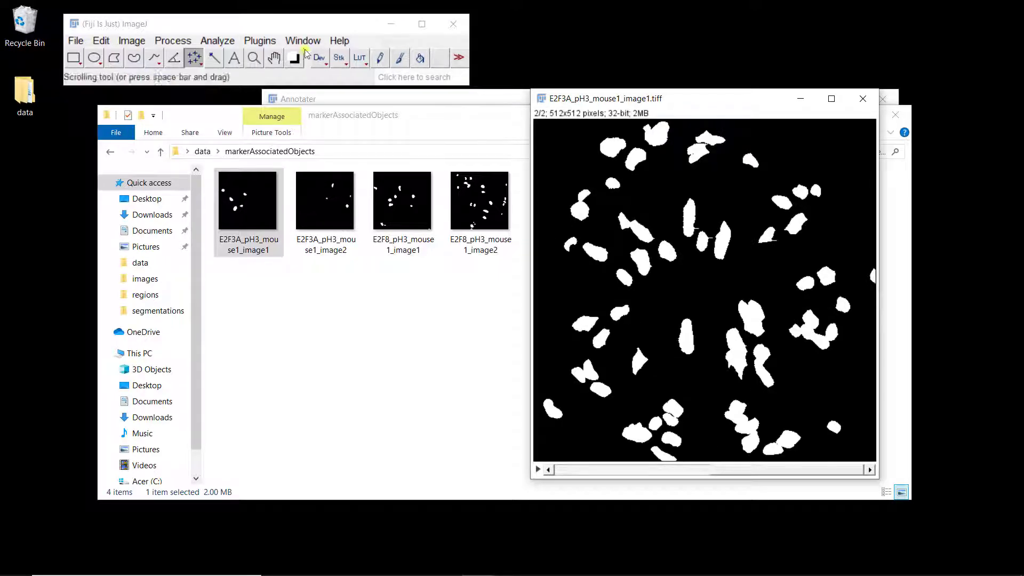
pyautogui.click(862, 99)
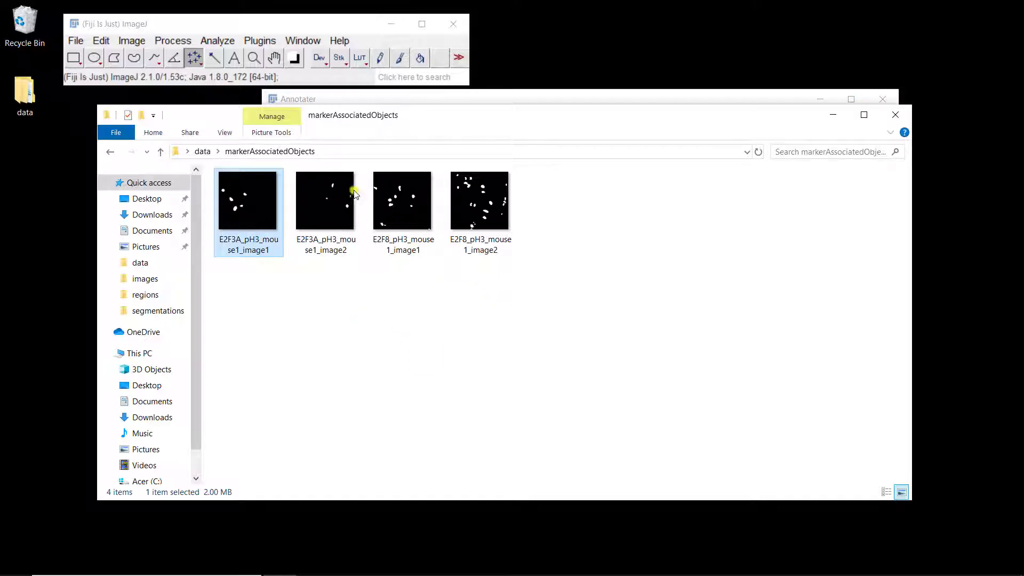
# - Open E2F3A_pH3_mouse1_image1 from the results folder in Notepad, review its measurement columns, and close it
pyautogui.click(205, 152)
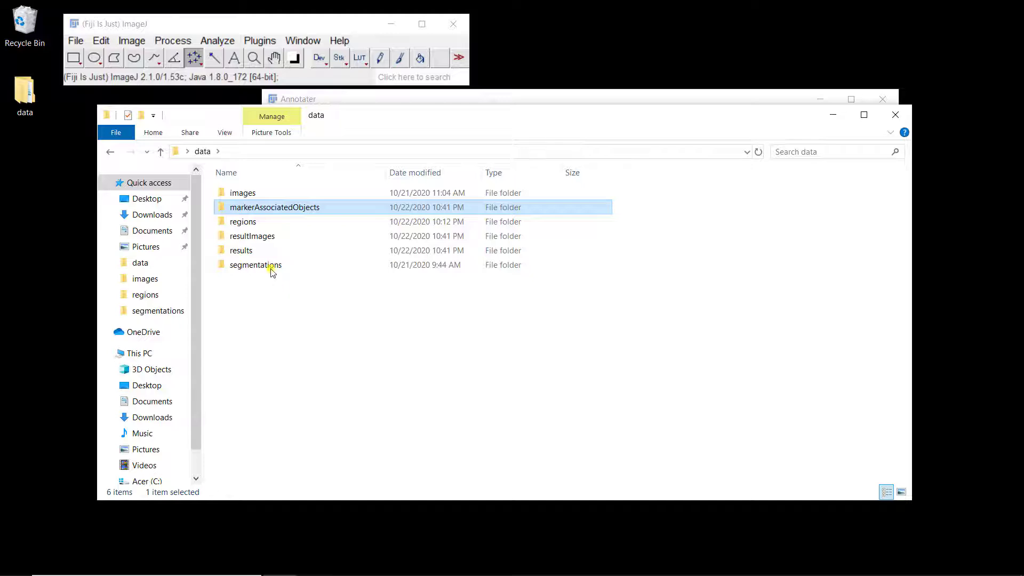
pyautogui.press('Down')
pyautogui.press('Down')
pyautogui.doubleClick(245, 251)
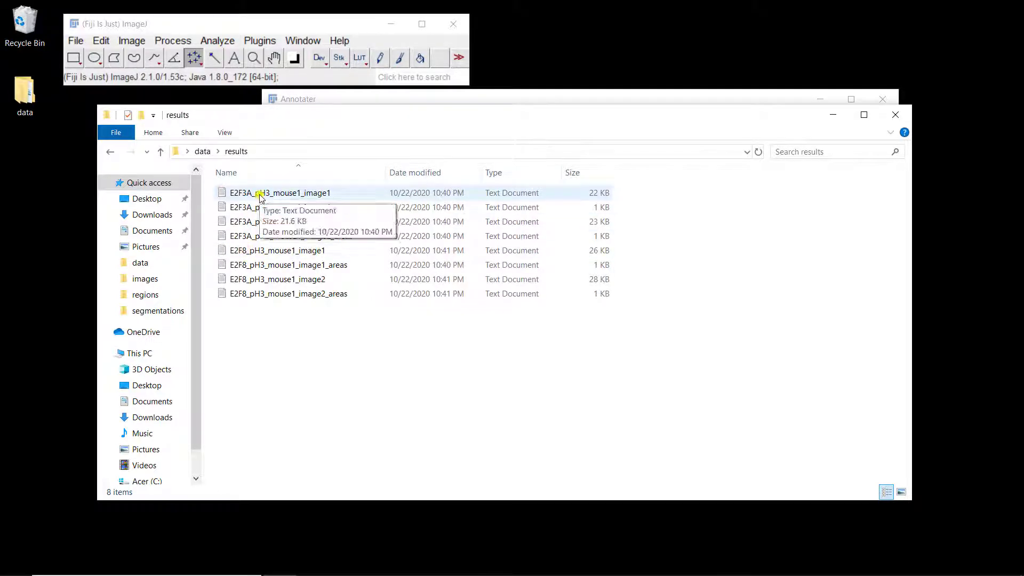
pyautogui.doubleClick(260, 195)
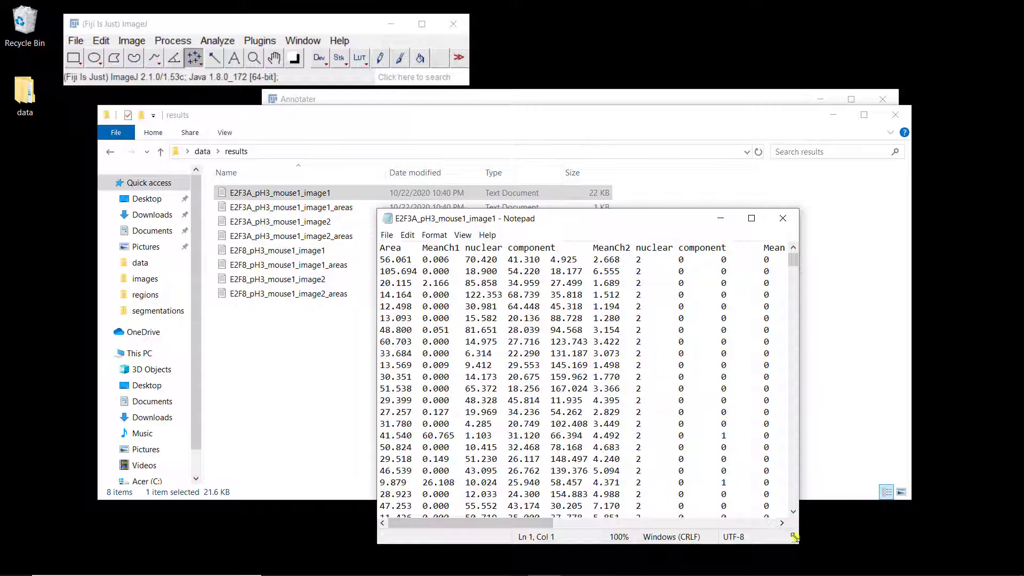
pyautogui.moveTo(800, 520); pyautogui.dragTo(937, 493)
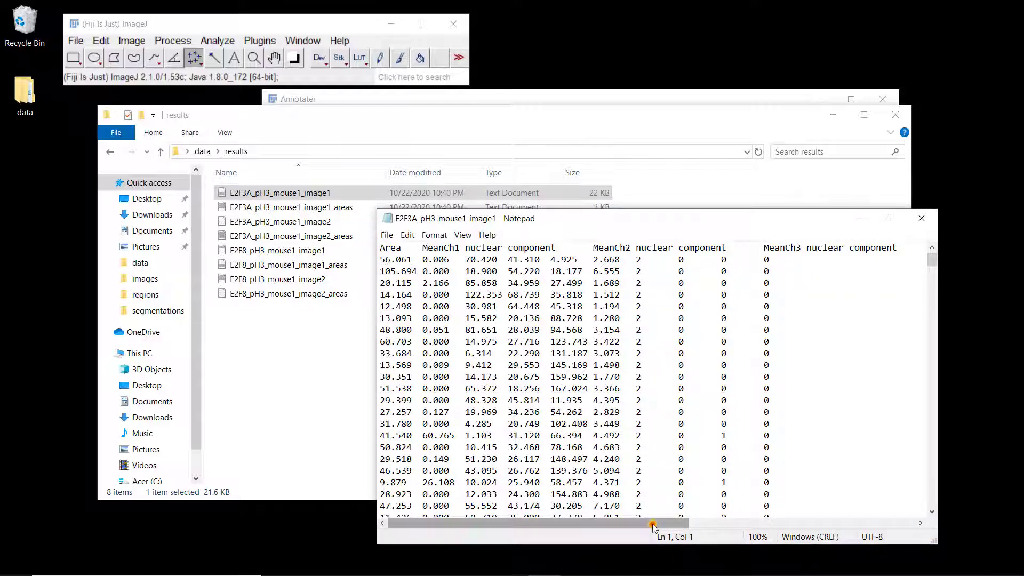
pyautogui.moveTo(652, 524); pyautogui.dragTo(805, 502)
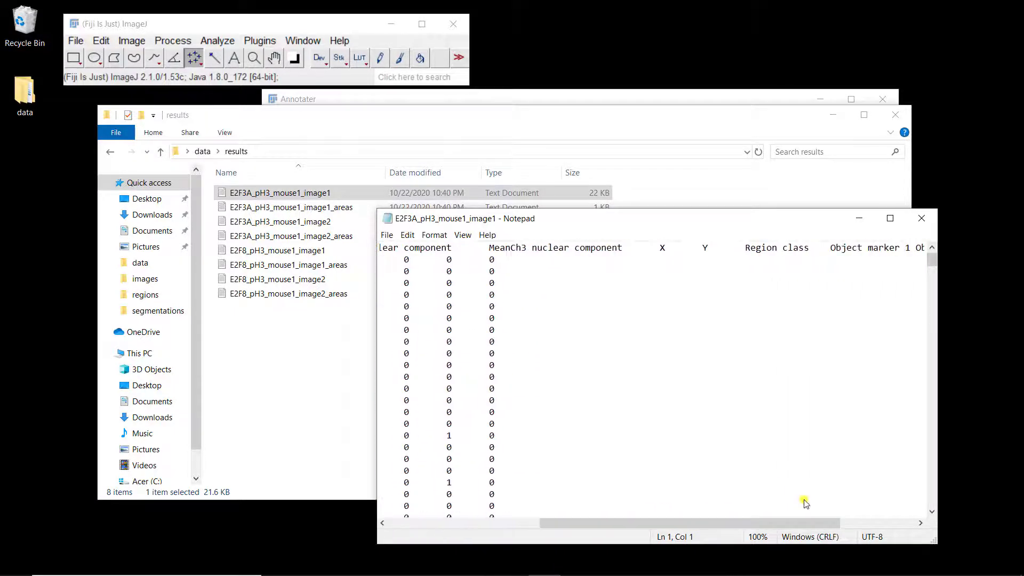
pyautogui.click(921, 218)
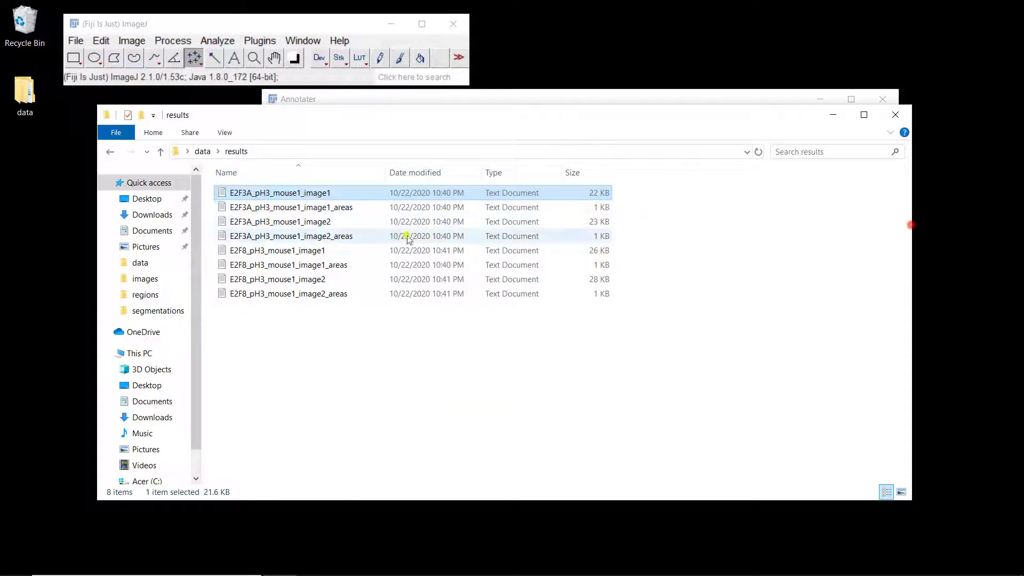
# - Open the E2F3A_pH3_mouse1_image1 results in Excel and examine the region class, object marker and Ph3 diffuse column headings
pyautogui.rightClick(311, 199)
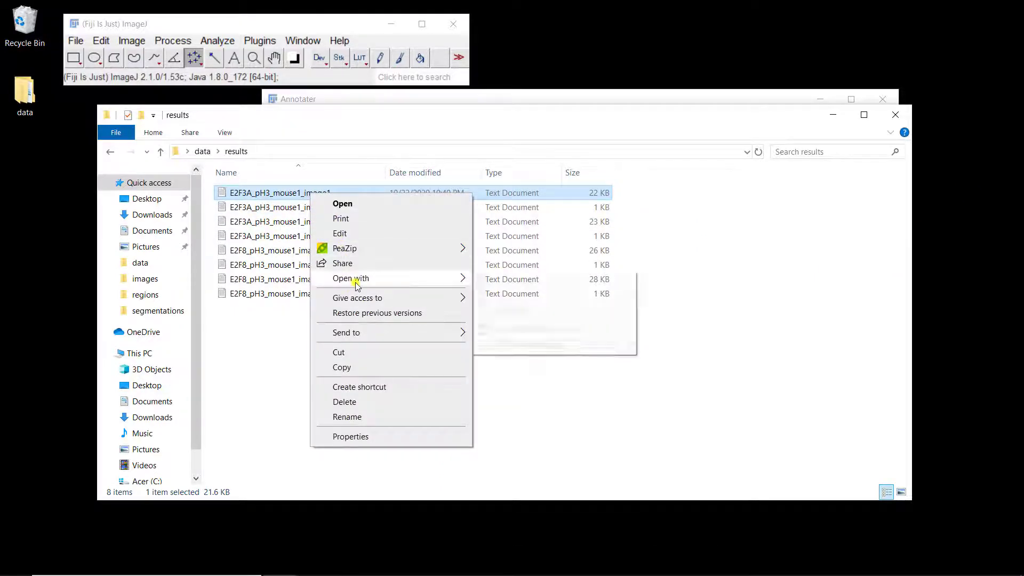
pyautogui.moveTo(453, 280)
pyautogui.click(493, 280)
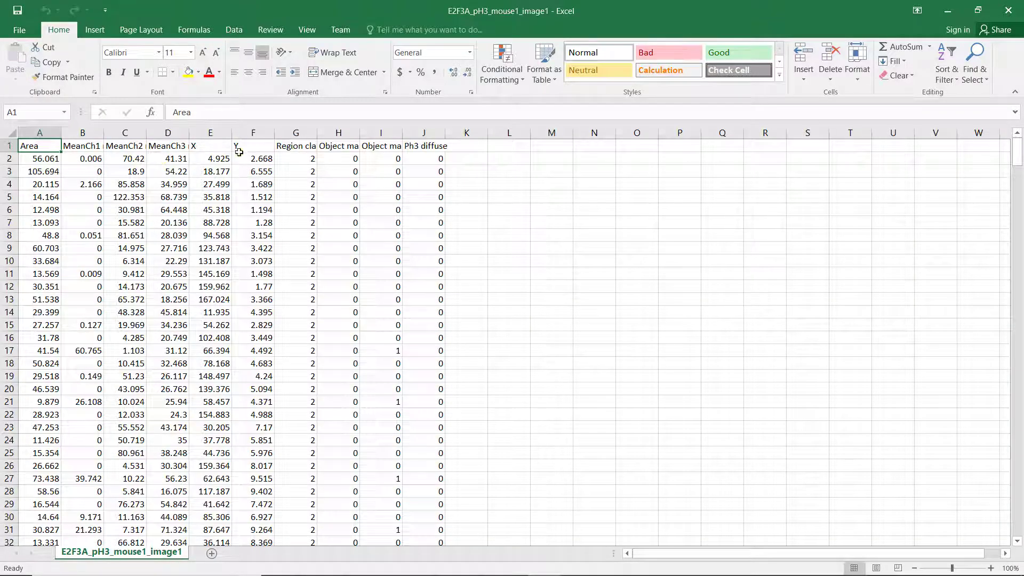
pyautogui.click(305, 160)
pyautogui.click(337, 149)
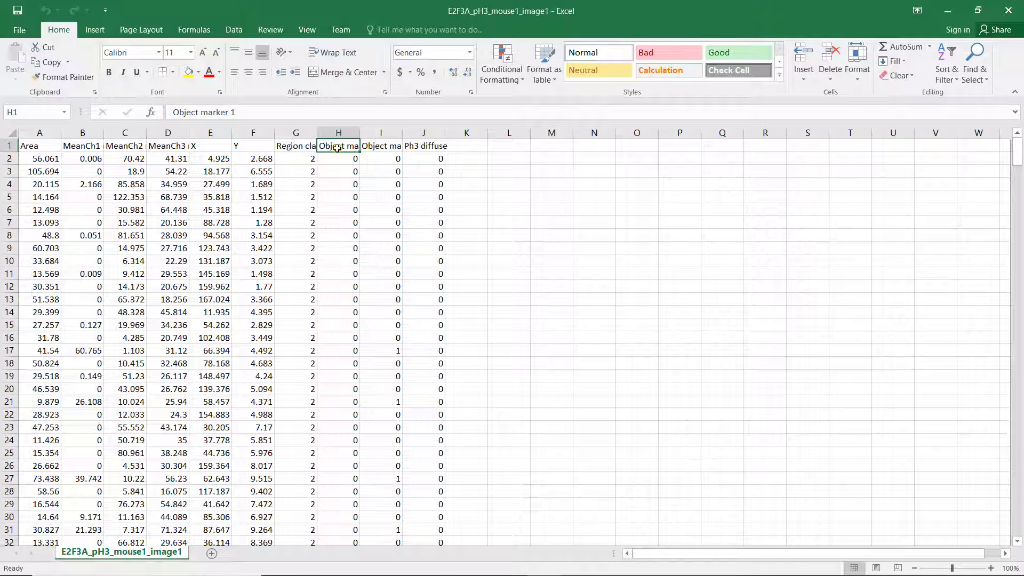
pyautogui.press('Right')
pyautogui.press('Right')
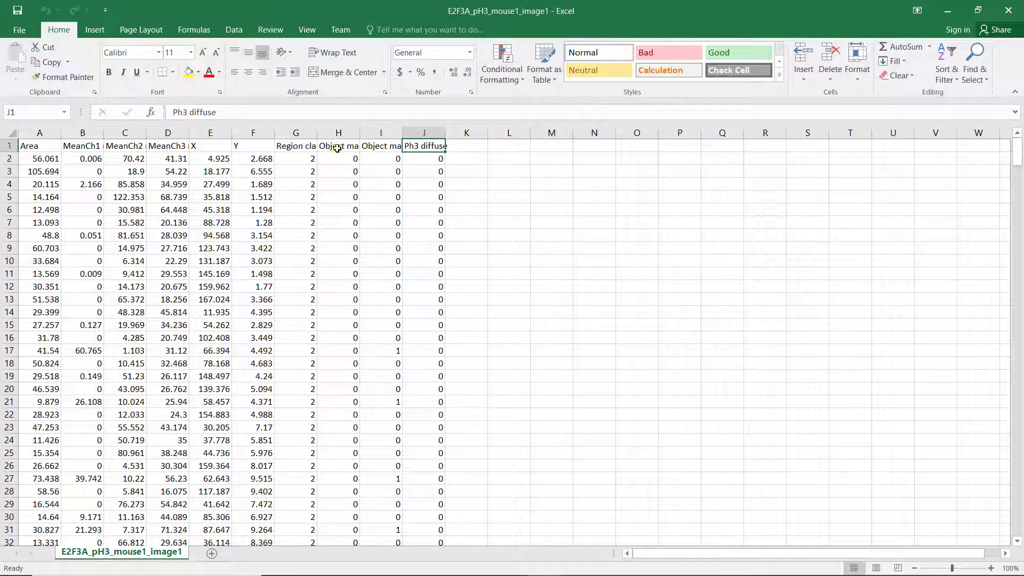
# - Search down the Ph3 diffuse column for an object with the value 1
pyautogui.press('Down')
pyautogui.press('Down')
pyautogui.press('Down')
pyautogui.press('Down')
pyautogui.press('Down')
pyautogui.press('Down')
pyautogui.press('Down')
pyautogui.press('Down')
pyautogui.press('Down')
pyautogui.press('Down')
pyautogui.press('Down')
pyautogui.press('Down')
pyautogui.press('Down')
pyautogui.press('Down')
pyautogui.press('Down')
pyautogui.press('Down')
pyautogui.press('Down')
pyautogui.press('Down')
pyautogui.press('Down')
pyautogui.press('Down')
pyautogui.press('Down')
pyautogui.press('Down')
pyautogui.press('Down')
pyautogui.press('Down')
pyautogui.press('Down')
pyautogui.press('Down')
pyautogui.press('Down')
pyautogui.press('Down')
pyautogui.press('Down')
pyautogui.press('Down')
pyautogui.press('Down')
pyautogui.press('Down')
pyautogui.press('Down')
pyautogui.press('Down')
pyautogui.press('Down')
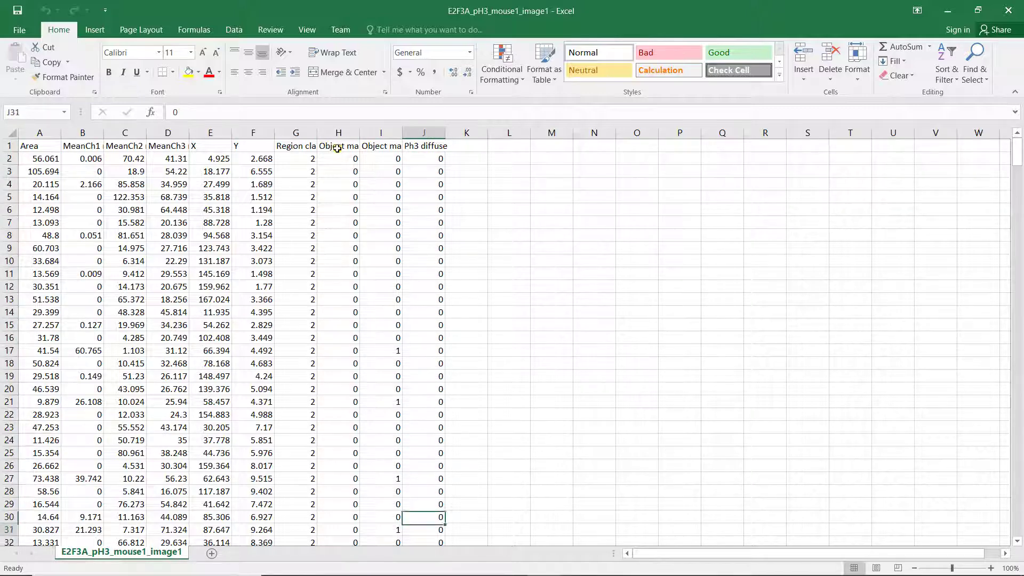
pyautogui.press('Down')
pyautogui.press('Down')
pyautogui.press('Down')
pyautogui.press('Down')
pyautogui.press('Down')
pyautogui.press('Down')
pyautogui.press('Down')
pyautogui.press('Down')
pyautogui.press('Down')
pyautogui.press('Down')
pyautogui.press('Down')
pyautogui.press('Down')
pyautogui.press('Down')
pyautogui.press('Down')
pyautogui.press('Down')
pyautogui.press('Down')
pyautogui.press('Down')
pyautogui.press('Down')
pyautogui.press('Down')
pyautogui.press('Down')
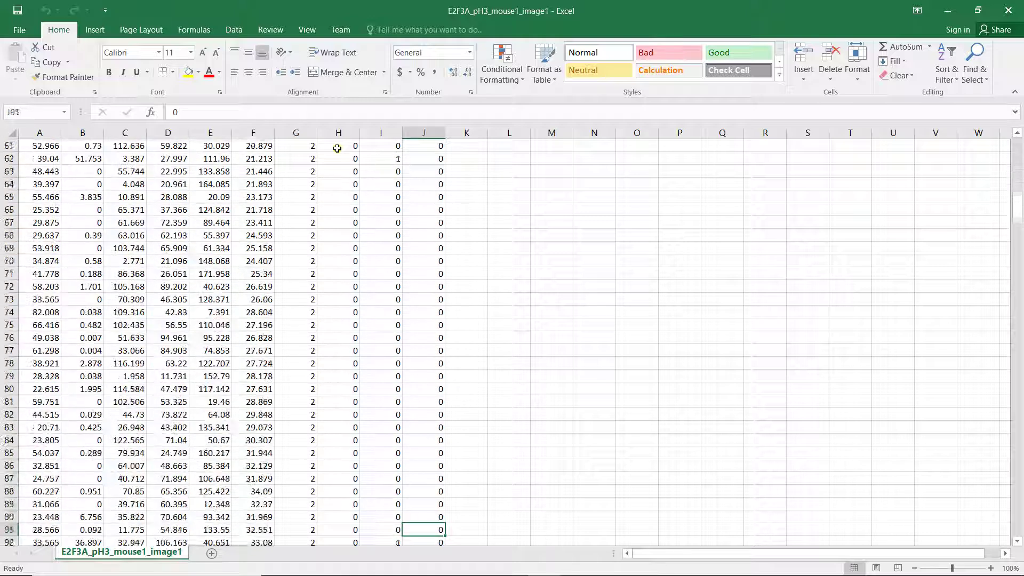
pyautogui.press('Down')
pyautogui.press('Down')
pyautogui.press('Down')
pyautogui.press('Down')
pyautogui.press('Down')
pyautogui.press('Down')
pyautogui.press('Down')
pyautogui.press('Down')
pyautogui.press('Down')
pyautogui.press('Down')
pyautogui.press('Down')
pyautogui.press('Down')
pyautogui.press('Down')
pyautogui.press('Down')
pyautogui.press('Down')
pyautogui.press('Down')
pyautogui.press('Down')
pyautogui.press('Down')
pyautogui.press('Down')
pyautogui.press('Down')
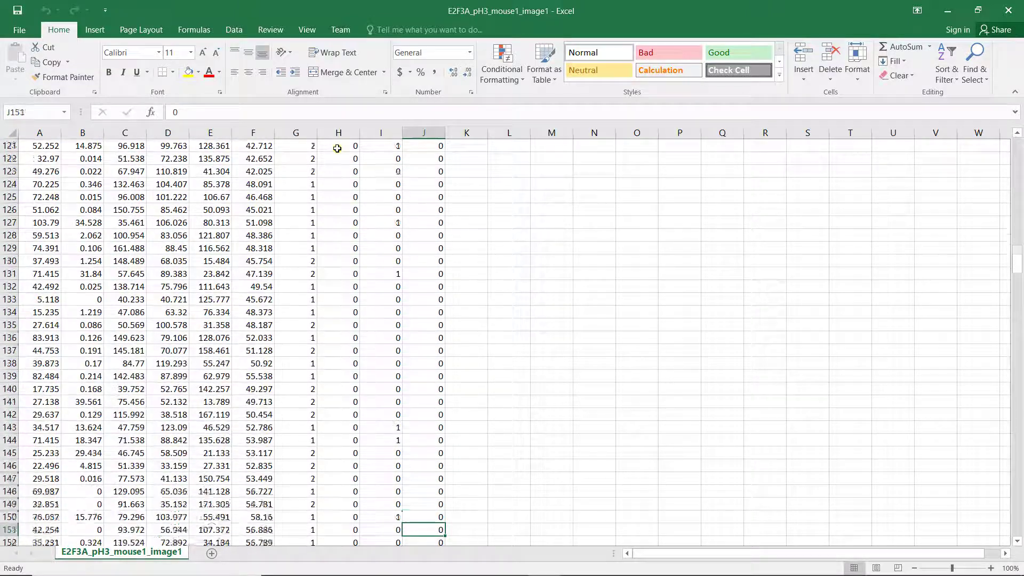
pyautogui.press('Up')
pyautogui.press('Up')
pyautogui.press('Up')
pyautogui.press('Up')
pyautogui.press('Up')
# - Compare the object marker and Ph3 diffuse values in row 155, return to the row's first cell, and close the workbook
pyautogui.press('Left')
pyautogui.press('Left')
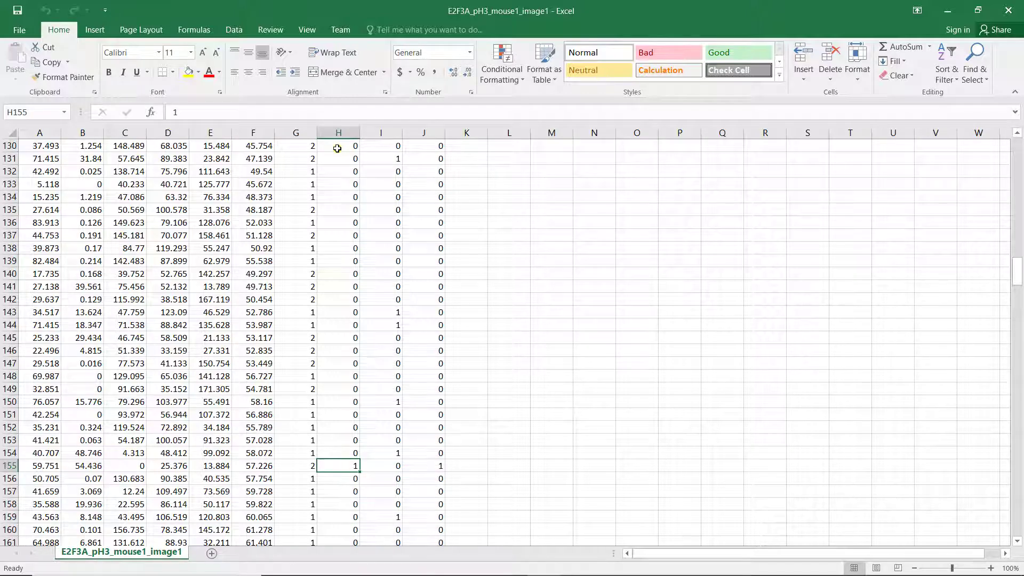
pyautogui.press('Right')
pyautogui.press('Right')
pyautogui.press('Left')
pyautogui.press('Left')
pyautogui.press('Home')
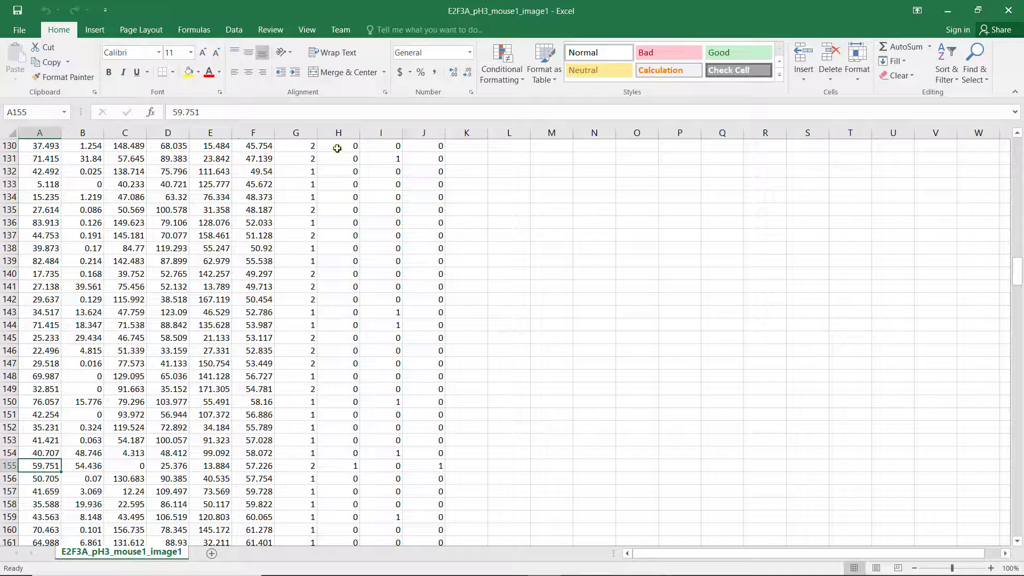
pyautogui.click(1010, 10)
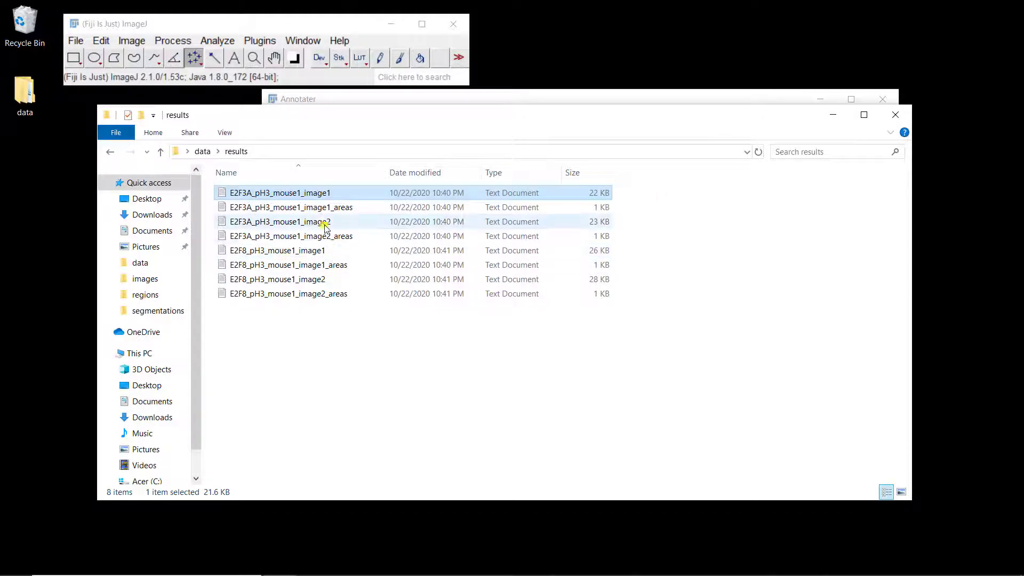
# - Open E2F3A_pH3_mouse1_image1_areas in Excel, examine the Region1 and Region2 areas, and close the workbook
pyautogui.rightClick(294, 211)
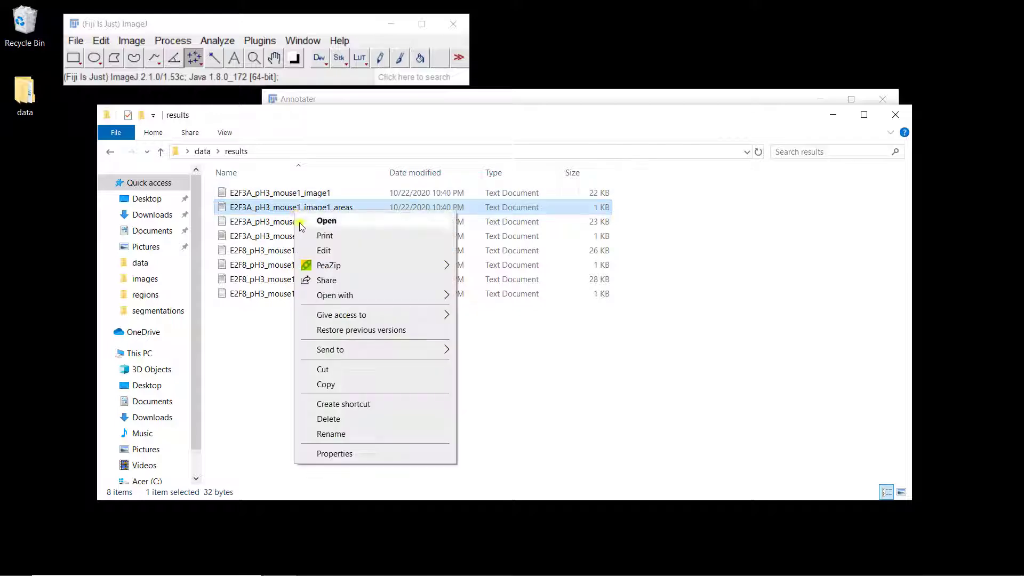
pyautogui.moveTo(315, 299)
pyautogui.click(469, 296)
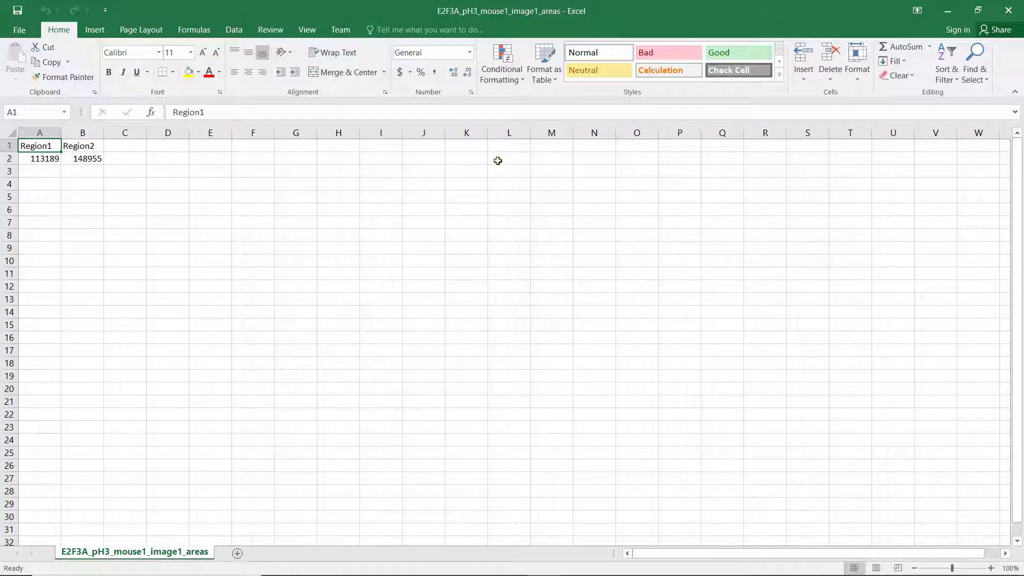
pyautogui.click(1007, 11)
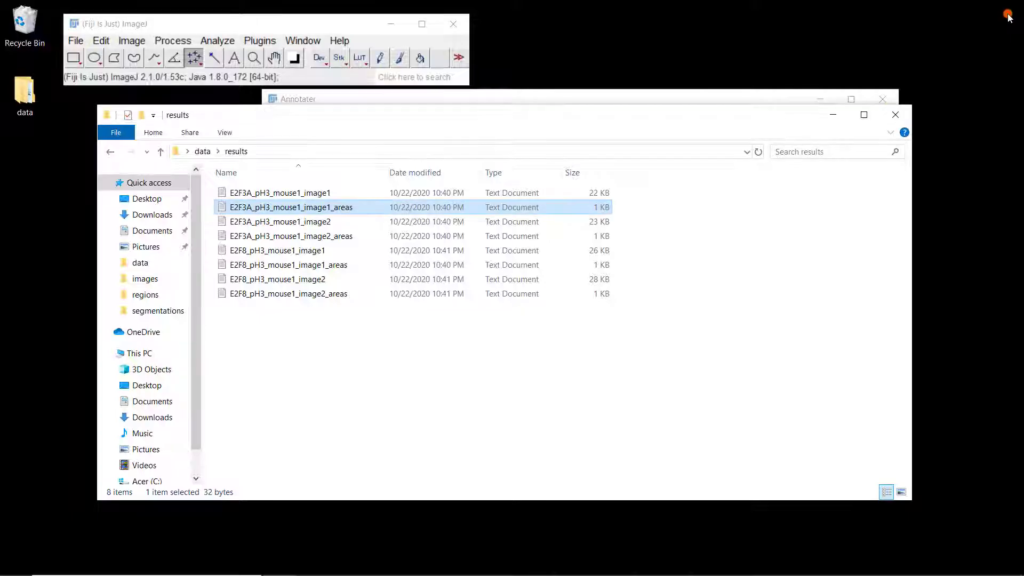